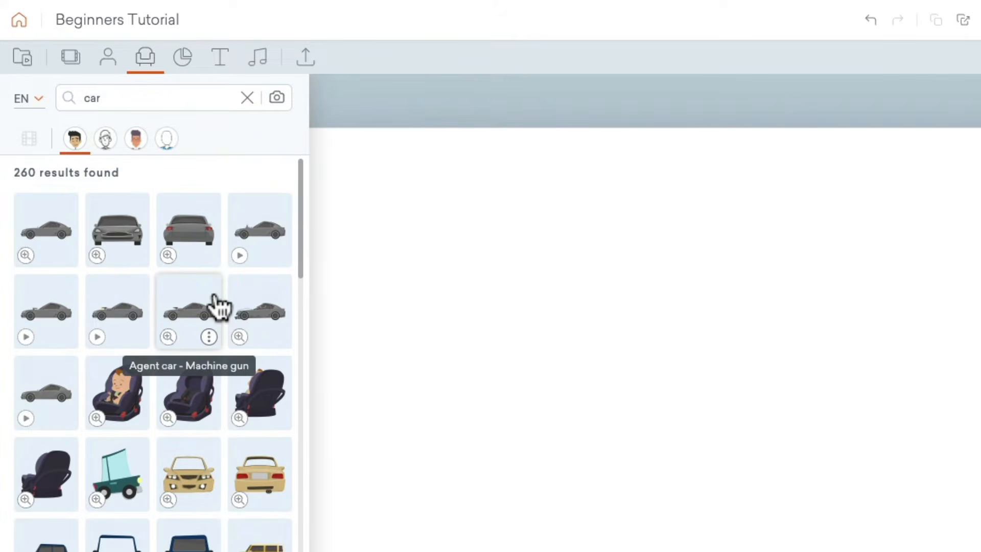
- Add the front-view yellow car prop from the car search results to the canvas, enlarge it and centre it
scroll(221, 307, "down", 5)
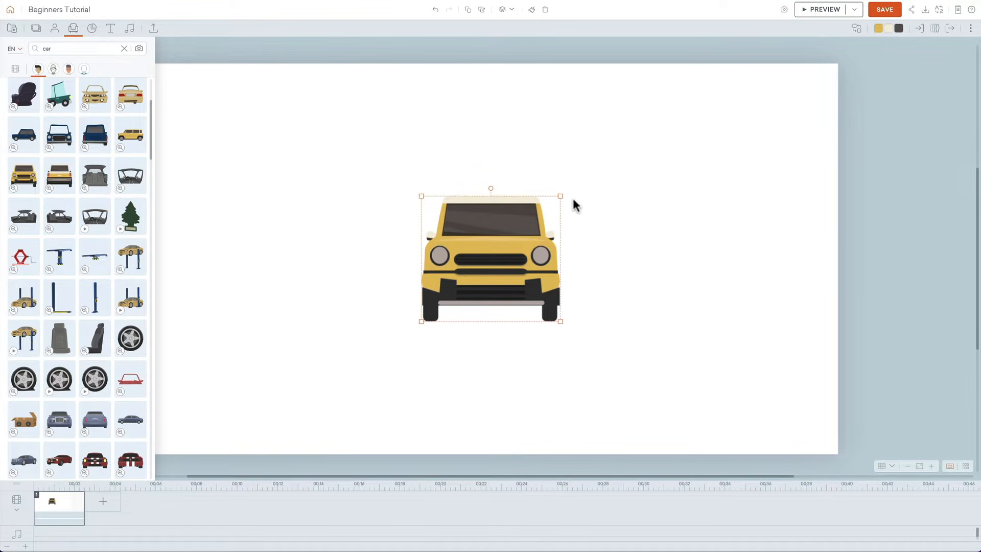
left_click_drag(561, 196, 721, 51)
left_click_drag(621, 156, 576, 247)
- Recolor the car's yellow body to orange-red, hex E27561
left_click(878, 28)
left_click_drag(900, 81, 900, 60)
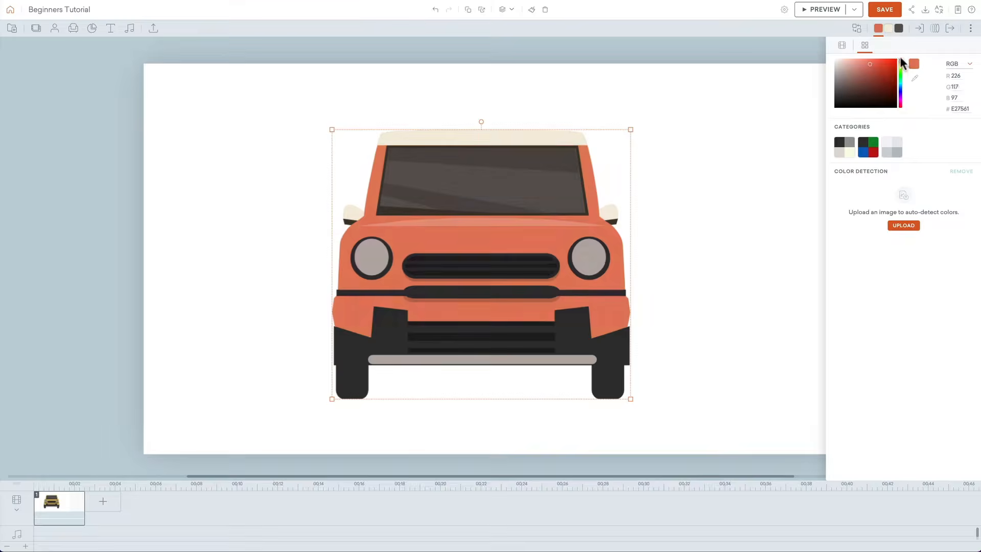
left_click(717, 175)
- Remove the car from the canvas to leave the scene blank
left_click_drag(556, 219, 556, 265)
left_click(223, 176)
left_click(435, 272)
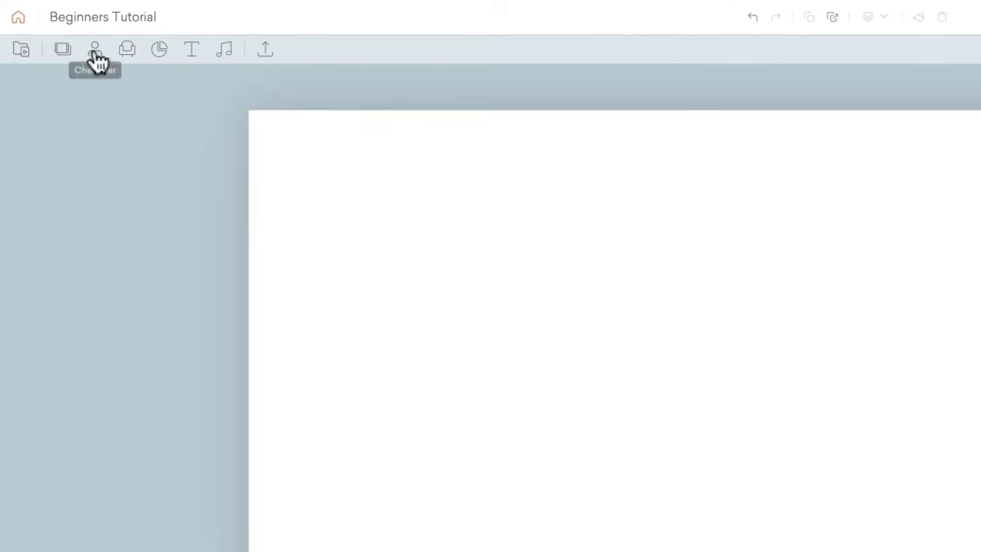
- Search the character library for "santa"
left_click(61, 31)
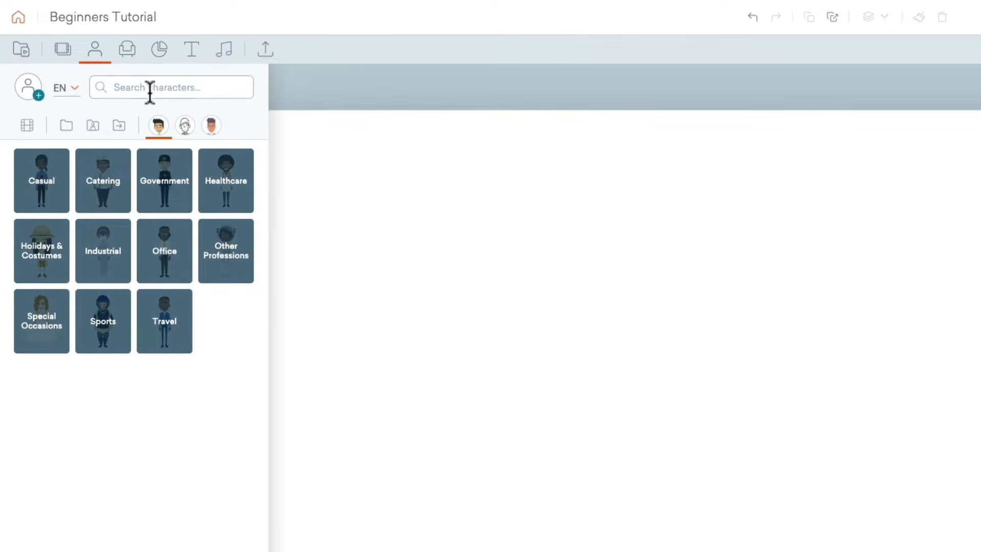
left_click(183, 88)
type("santa")
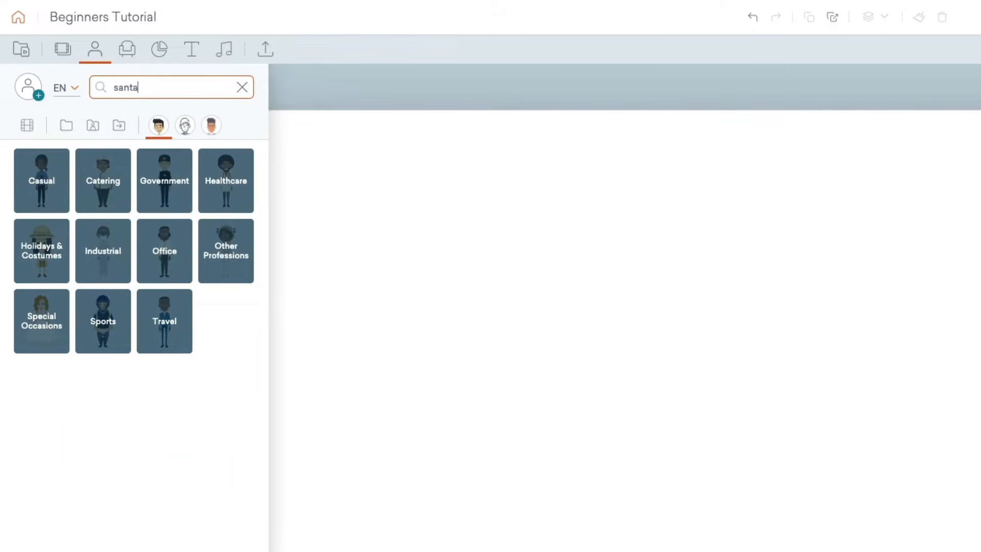
key("Return")
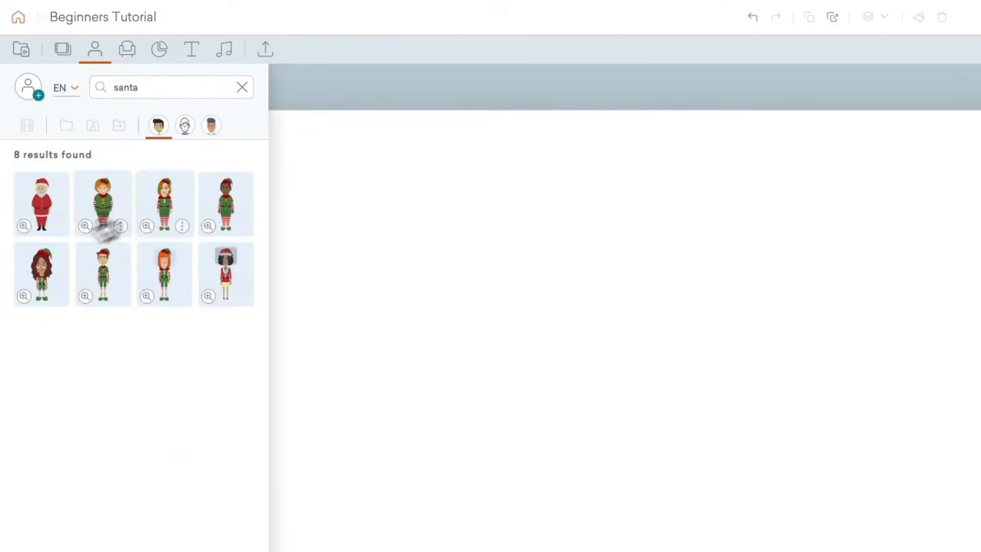
- Add the Santa Claus character to the canvas, enlarge him and reposition him near the centre
left_click(25, 229)
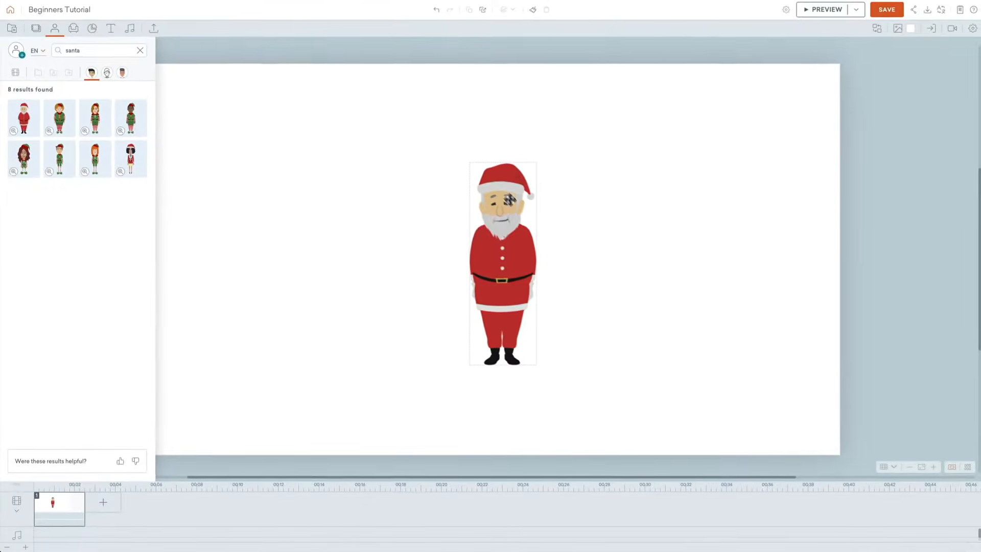
left_click_drag(555, 147, 599, 87)
left_click_drag(537, 144, 522, 187)
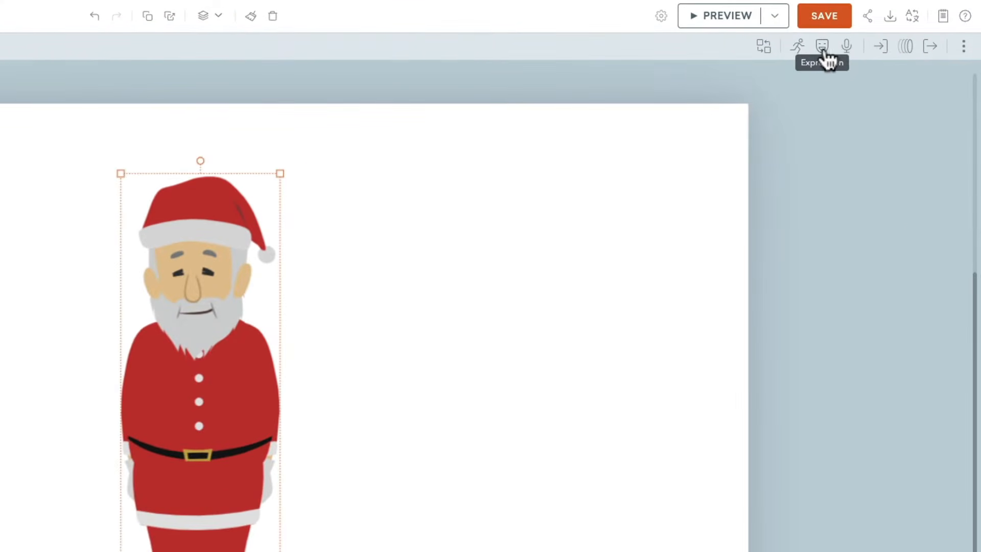
- Find actions matching "wave" and apply the standing one-hand wave to the Santa character
left_click(799, 51)
left_click(837, 78)
type("wave")
key("Return")
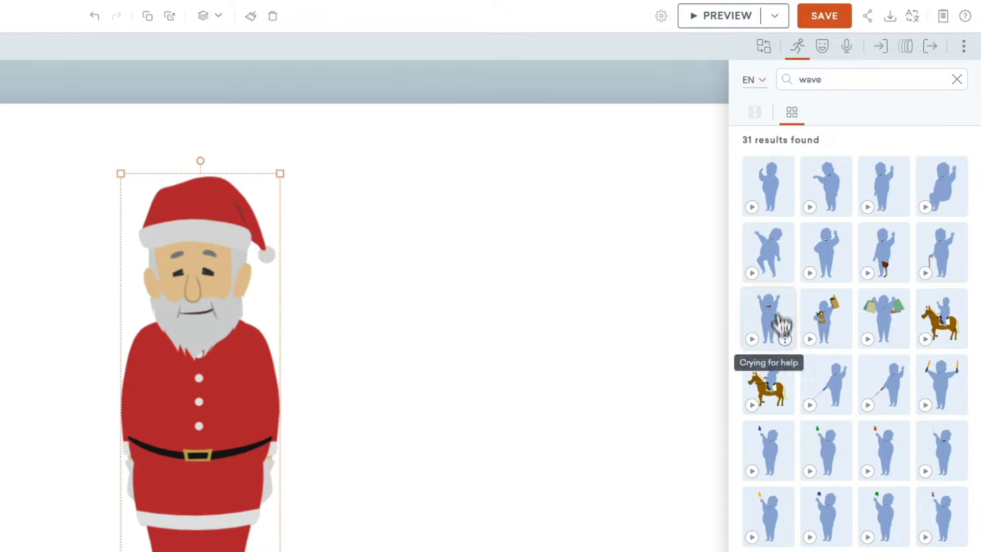
left_click(884, 188)
left_click(447, 291)
- Set Santa's facial expression to Neutral and his face direction to Face Camera
left_click(195, 284)
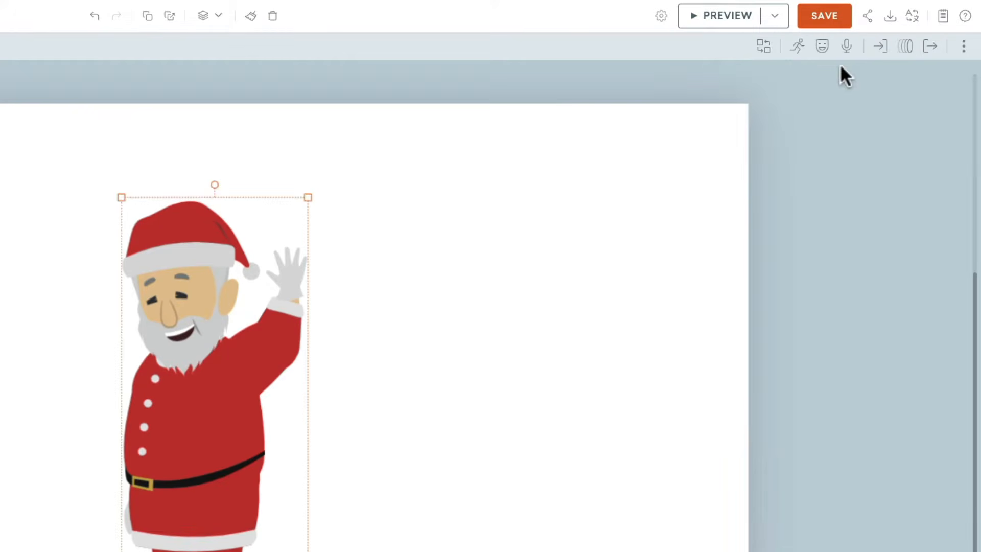
left_click(822, 47)
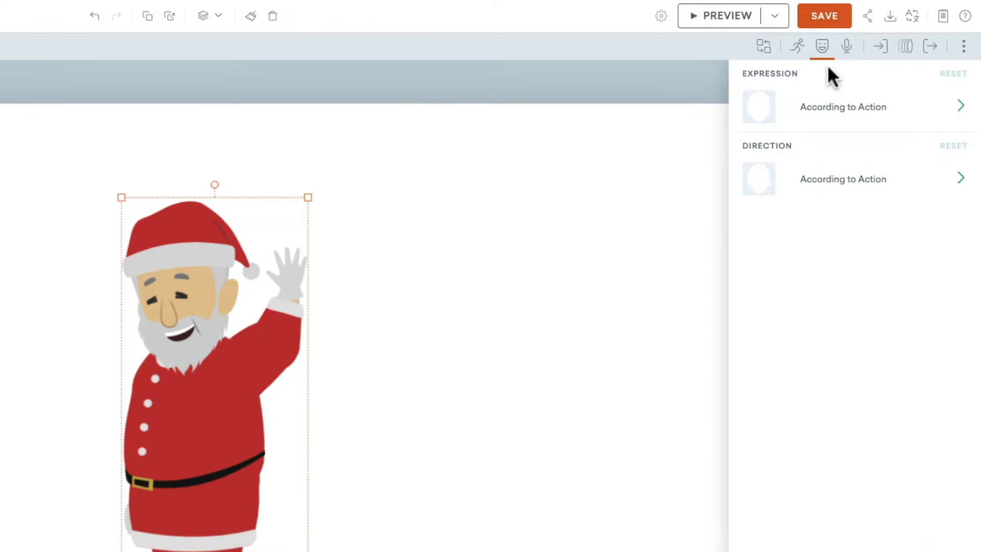
left_click(844, 109)
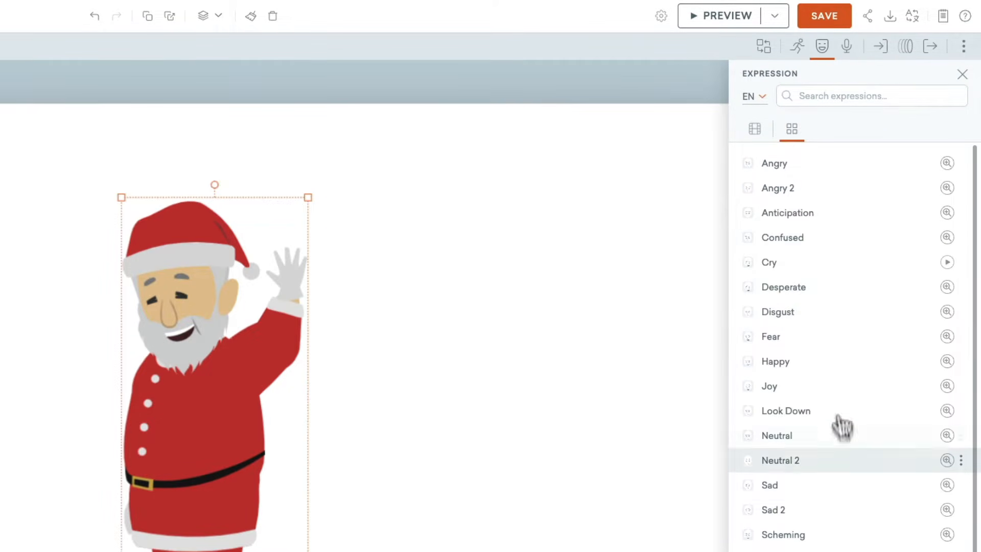
left_click(830, 437)
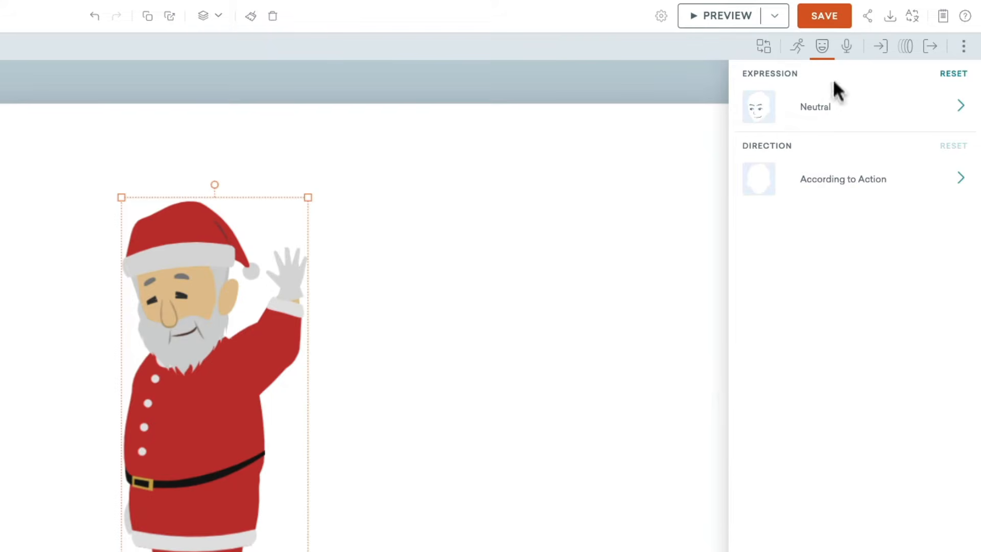
left_click(825, 174)
left_click(817, 148)
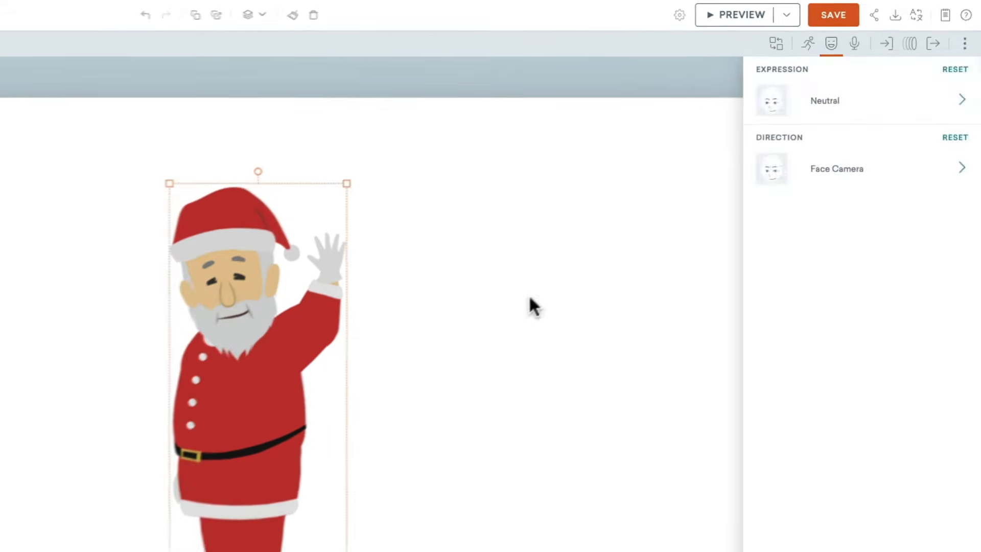
left_click(529, 306)
- Move the waving Santa down to the canvas's lower edge and enlarge him to nearly fill the scene height
left_click_drag(403, 207, 377, 259)
left_click(495, 197)
left_click(449, 197)
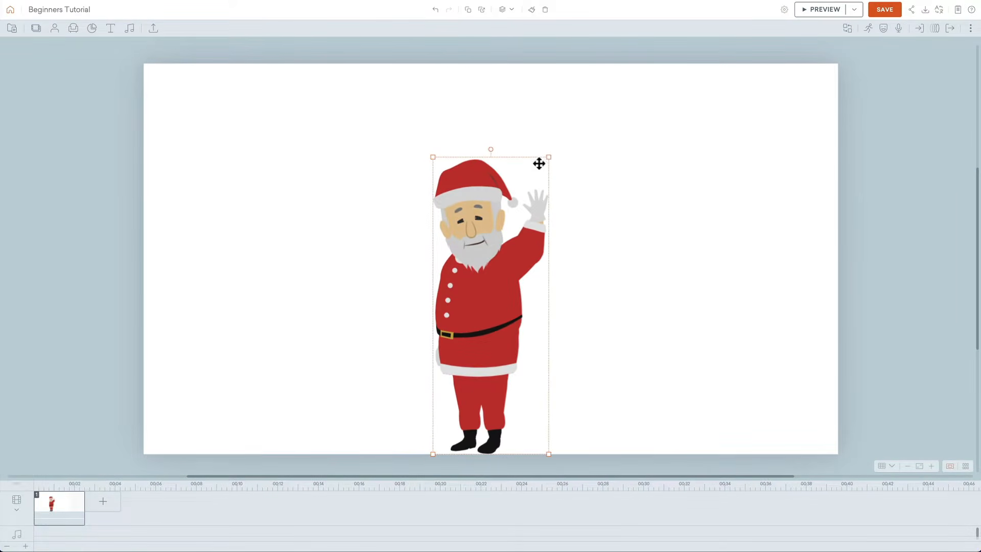
left_click_drag(548, 157, 573, 95)
left_click(118, 70)
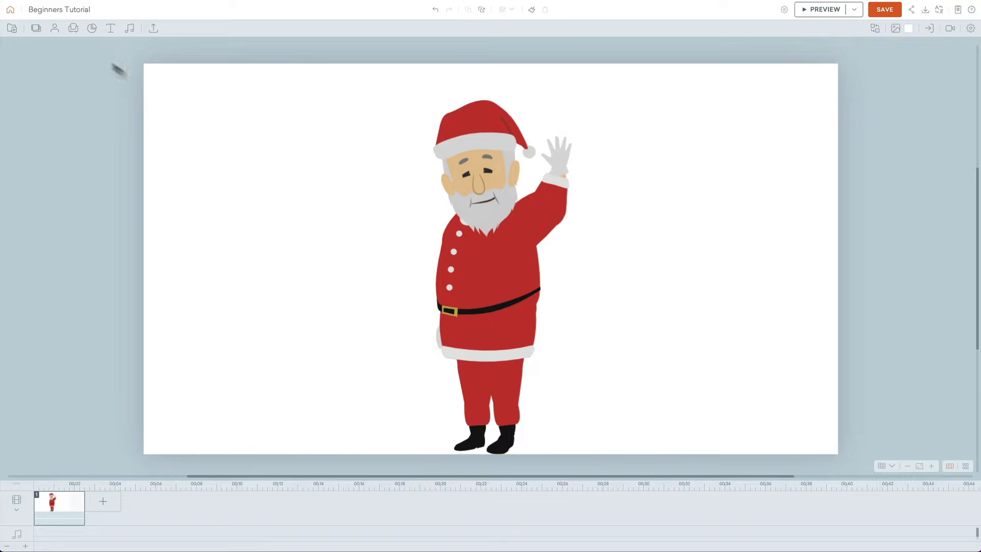
- Search the scene templates for "birthday" and apply the HR announcement - Birthday scene
left_click(36, 29)
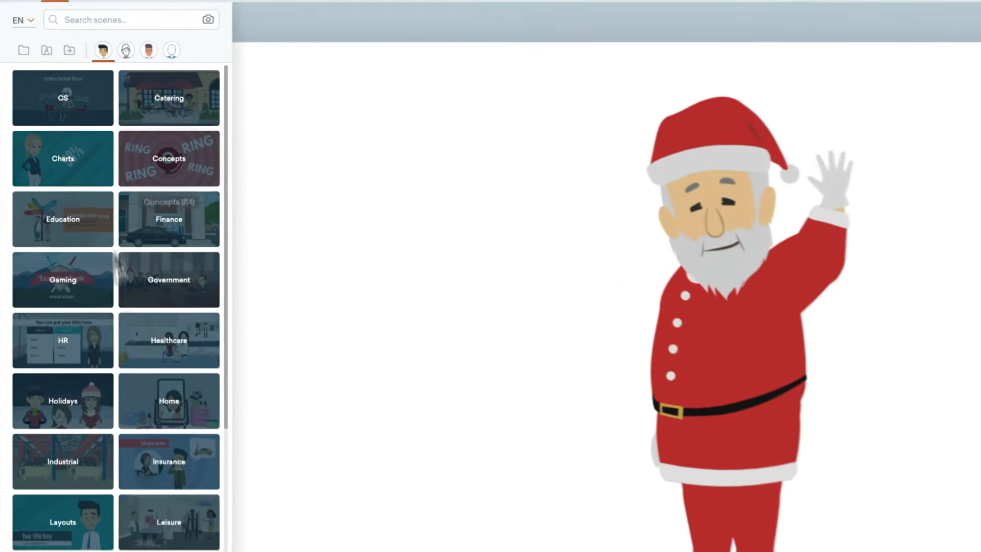
left_click(119, 17)
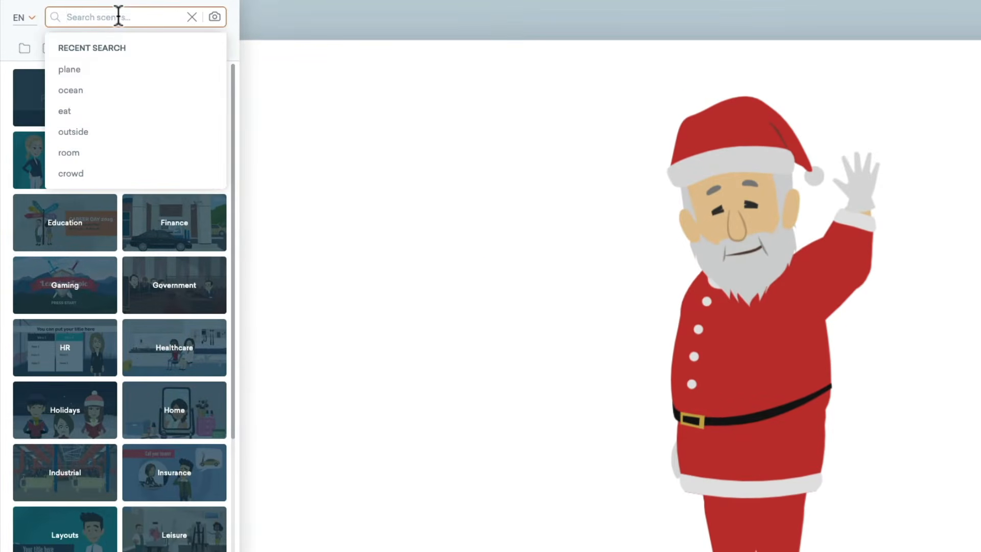
type("birthday")
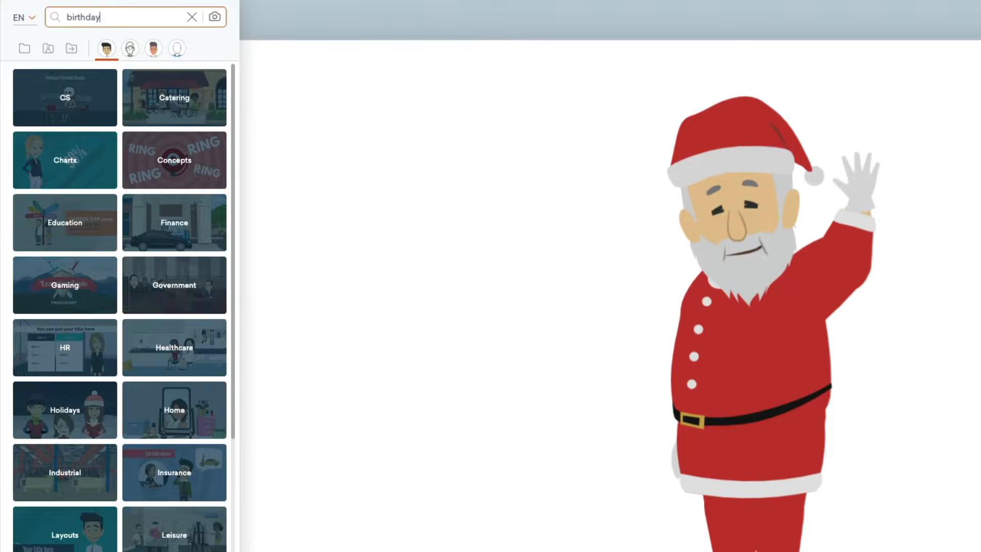
key("Return")
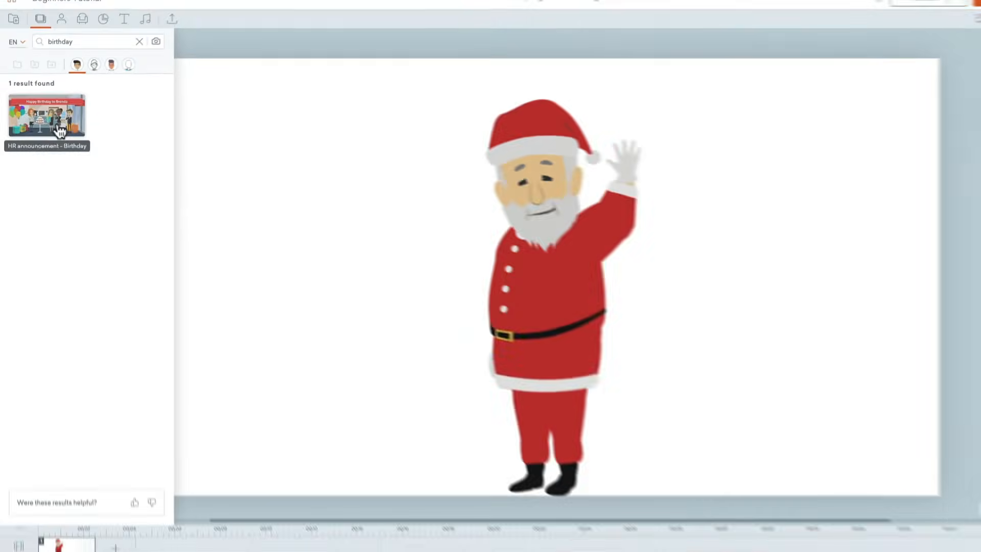
left_click(80, 134)
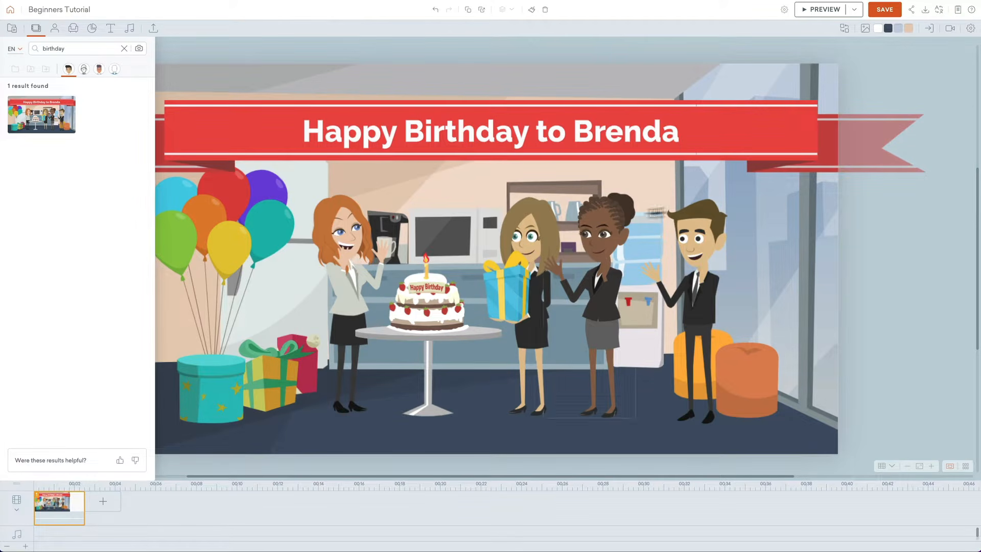
- Replace the first name in the scene's birthday banner with a different first name
left_click(496, 123)
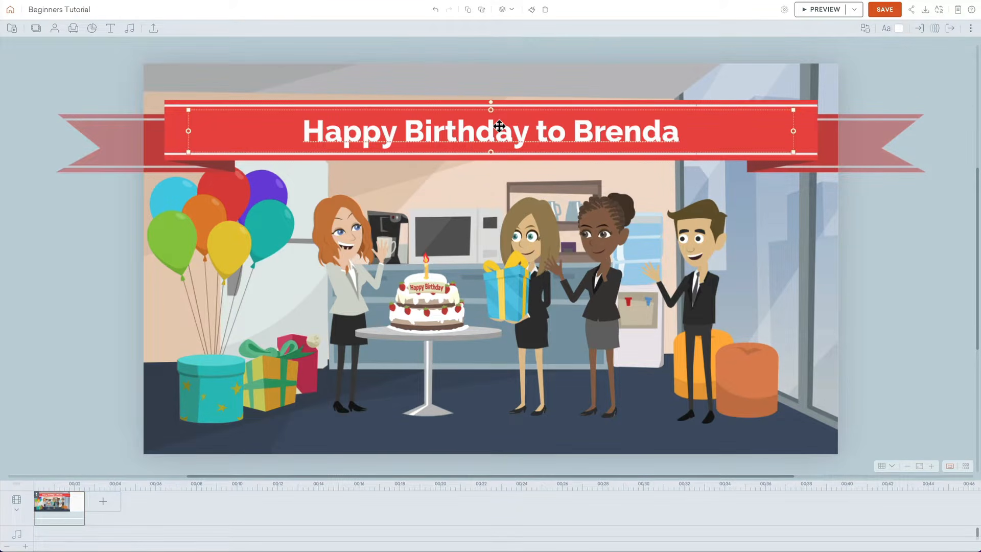
double_click(637, 138)
double_click(641, 136)
type("Rued")
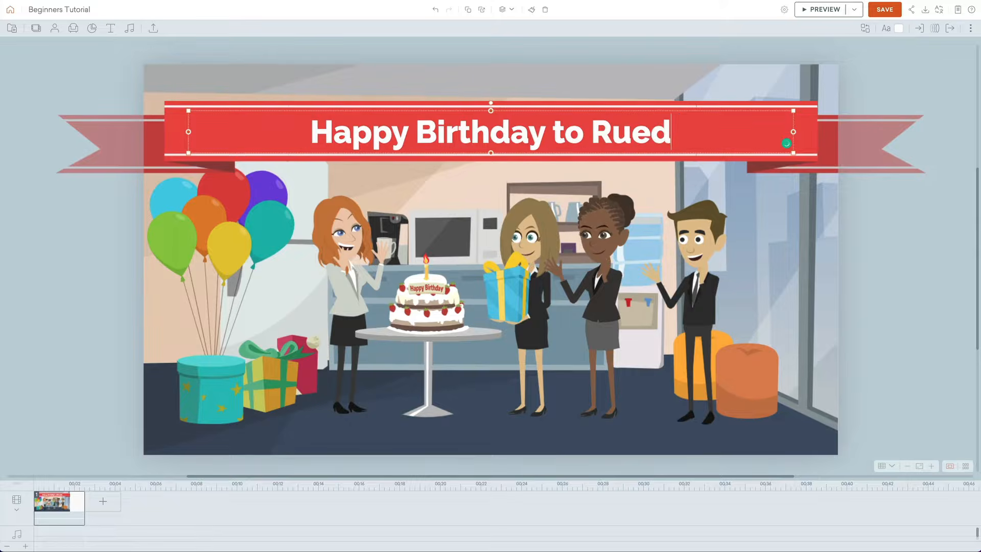
left_click(902, 68)
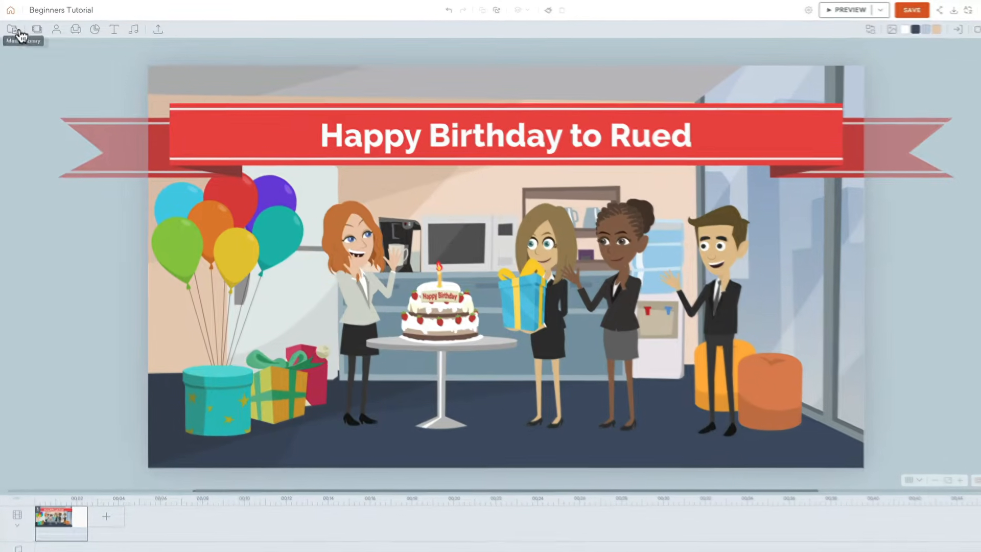
- Replace the scene with Scene 10 from your own video Vyond Pro Tips in the media library
left_click(13, 28)
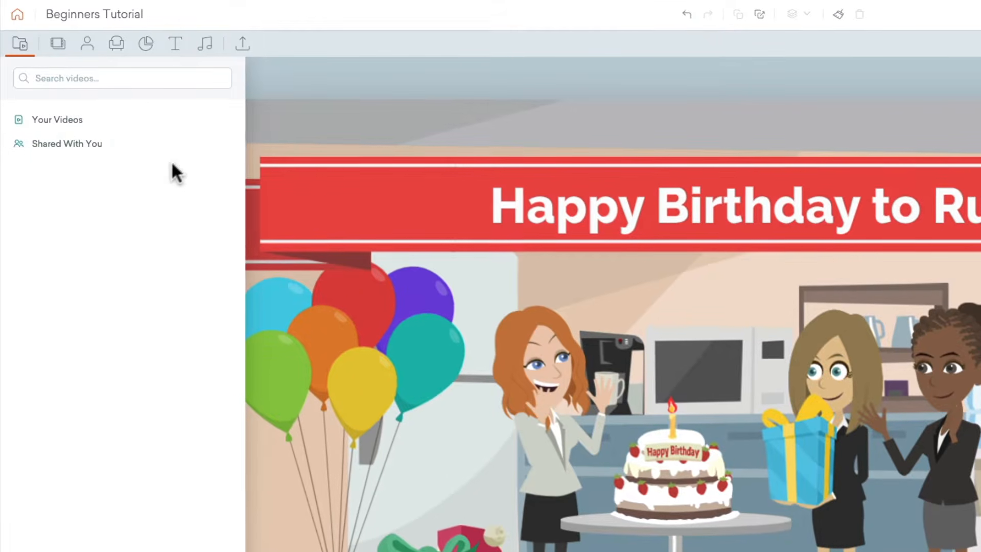
left_click(107, 125)
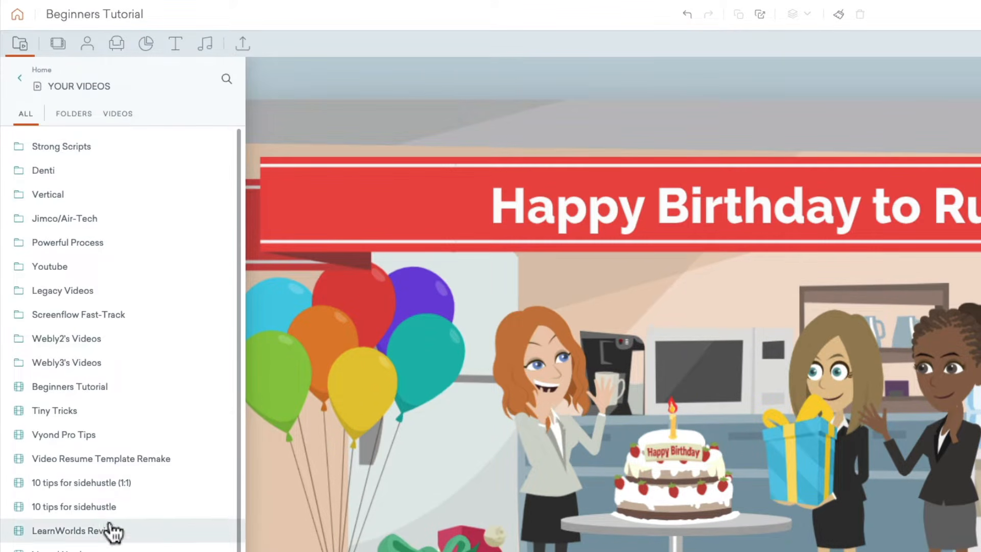
left_click(91, 435)
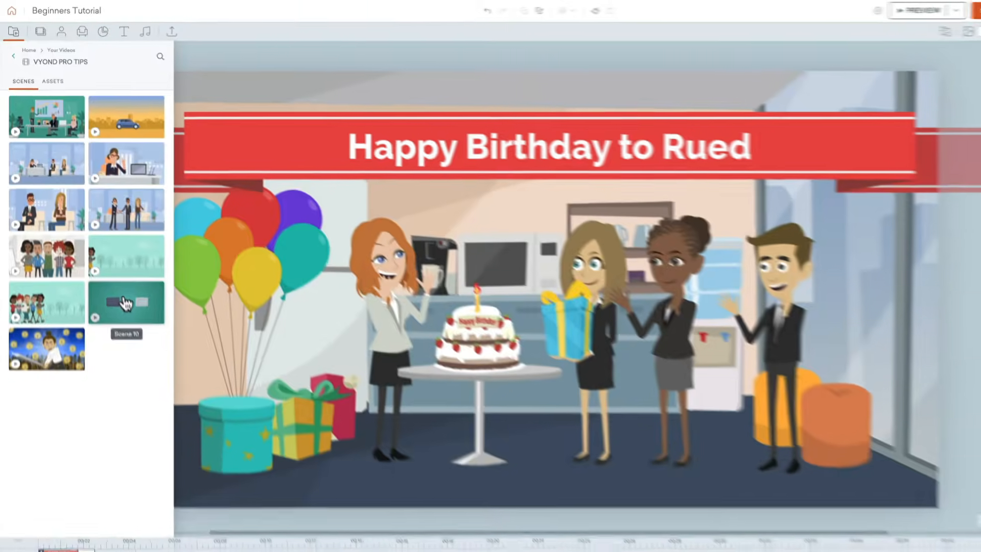
left_click(169, 439)
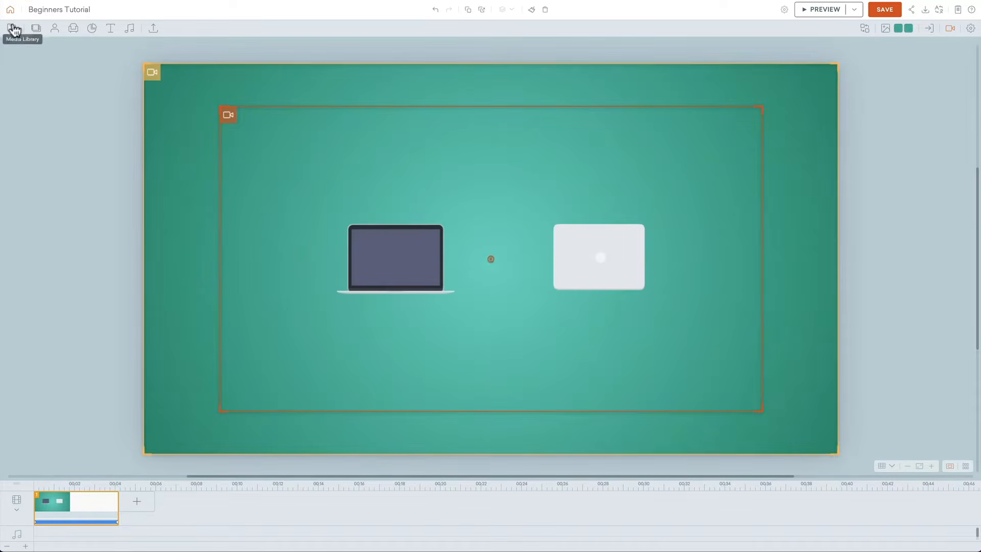
left_click(12, 29)
left_click(12, 29)
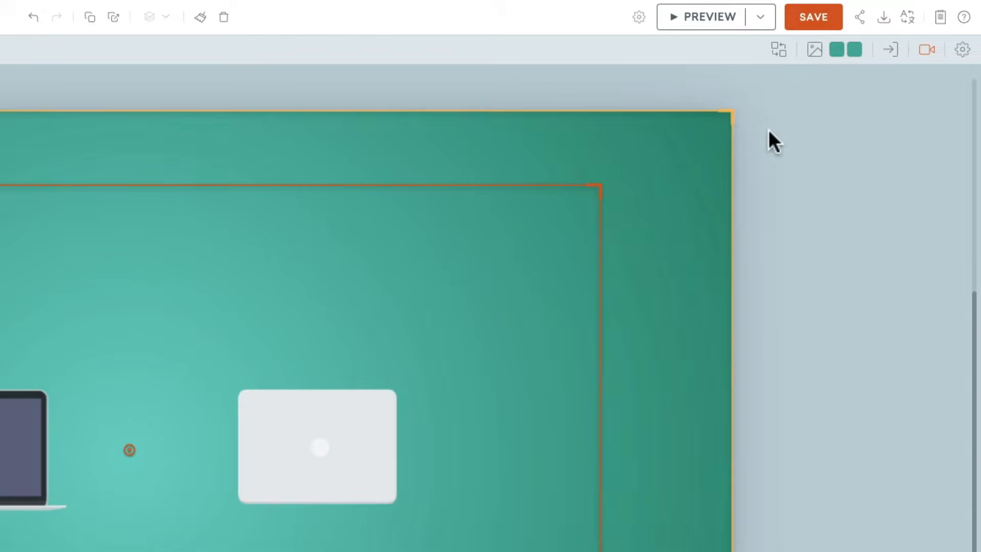
- Examine the available enter and exit effects for the white laptop
left_click(368, 430)
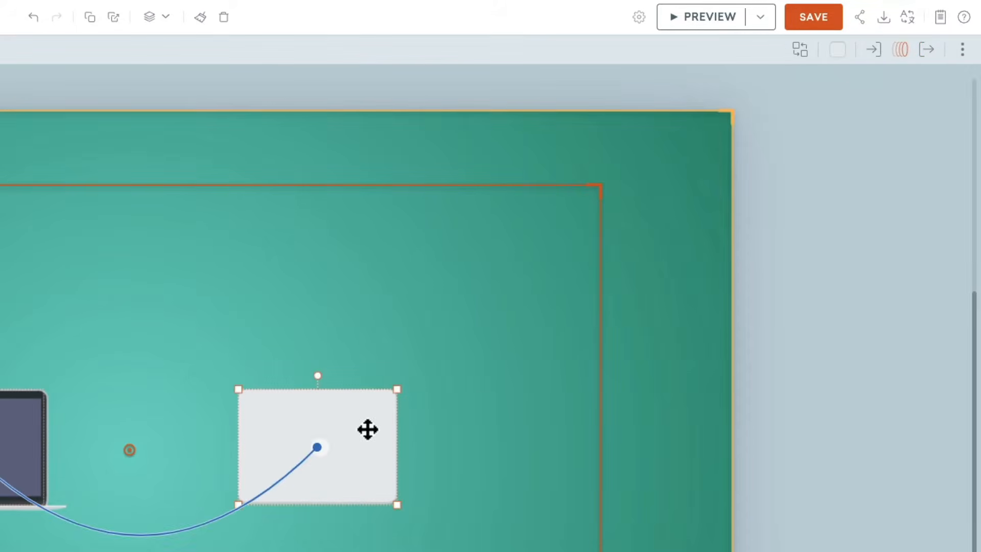
left_click(879, 58)
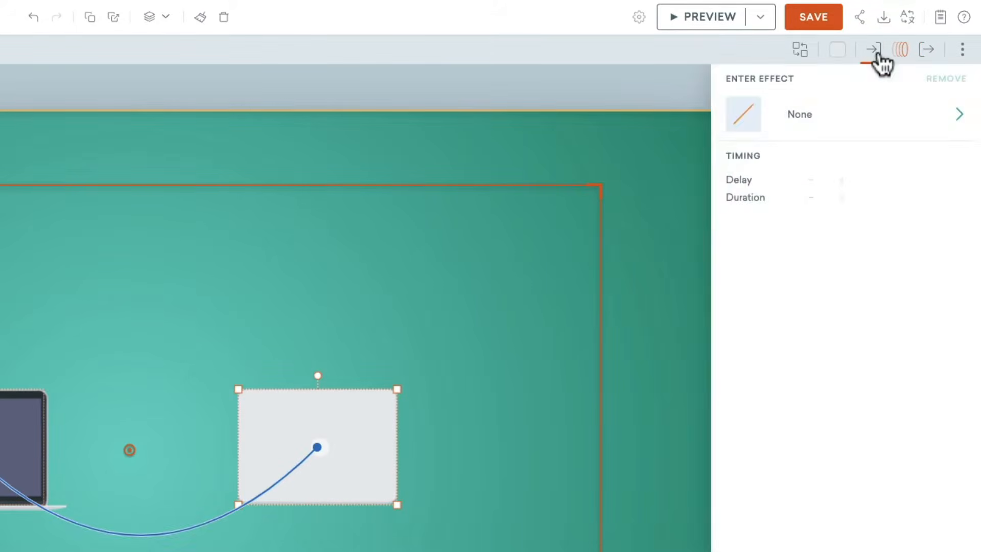
left_click(852, 120)
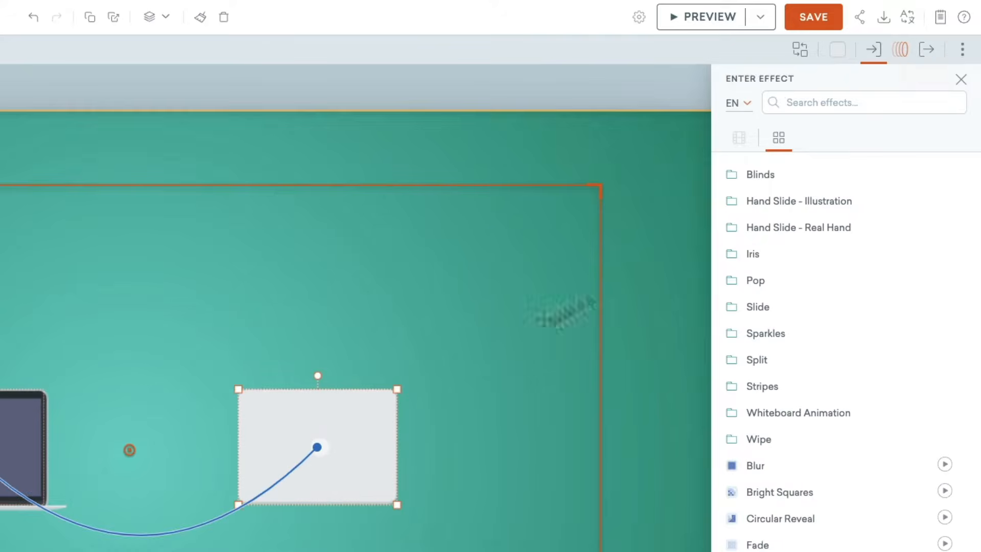
left_click(926, 51)
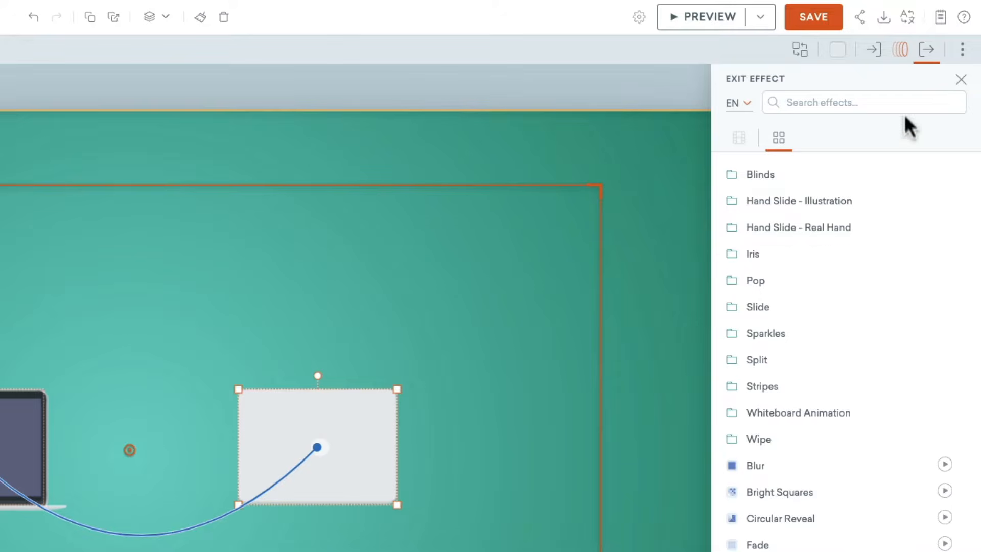
- Examine the white laptop's motion path settings and the available preset path types
left_click(900, 51)
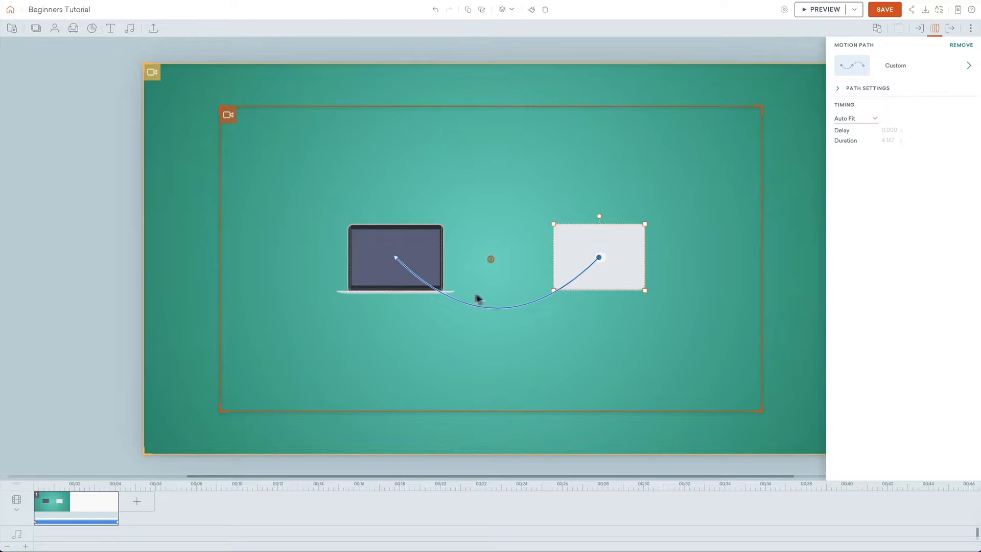
left_click(839, 91)
left_click(839, 91)
left_click(966, 66)
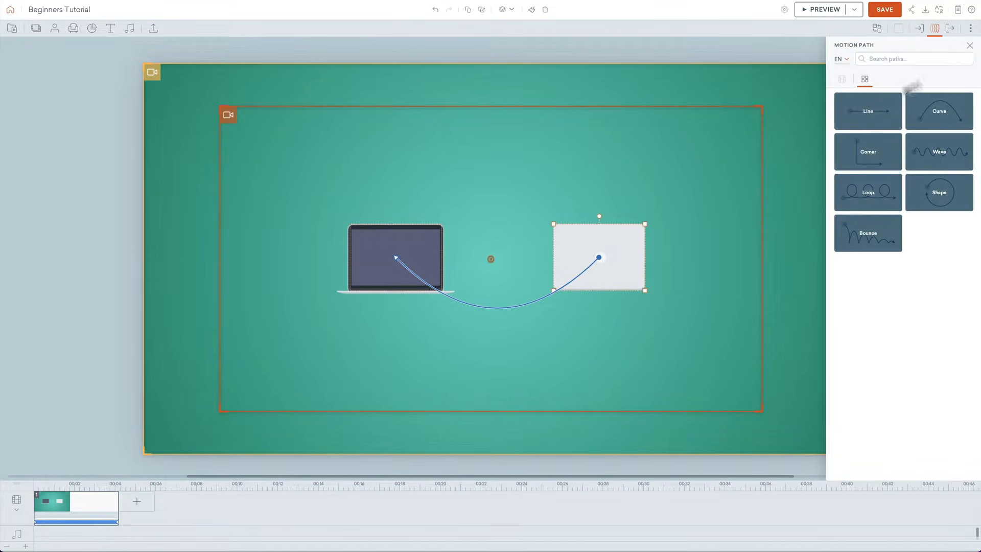
- Replace the laptop scene's gradient background with the teal gears background from the Patterns category
left_click(110, 136)
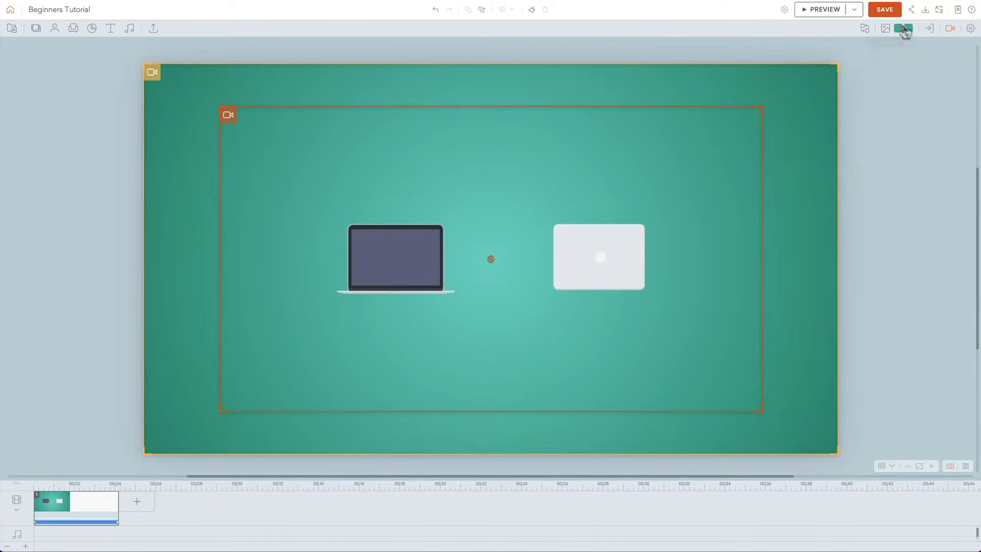
left_click(888, 30)
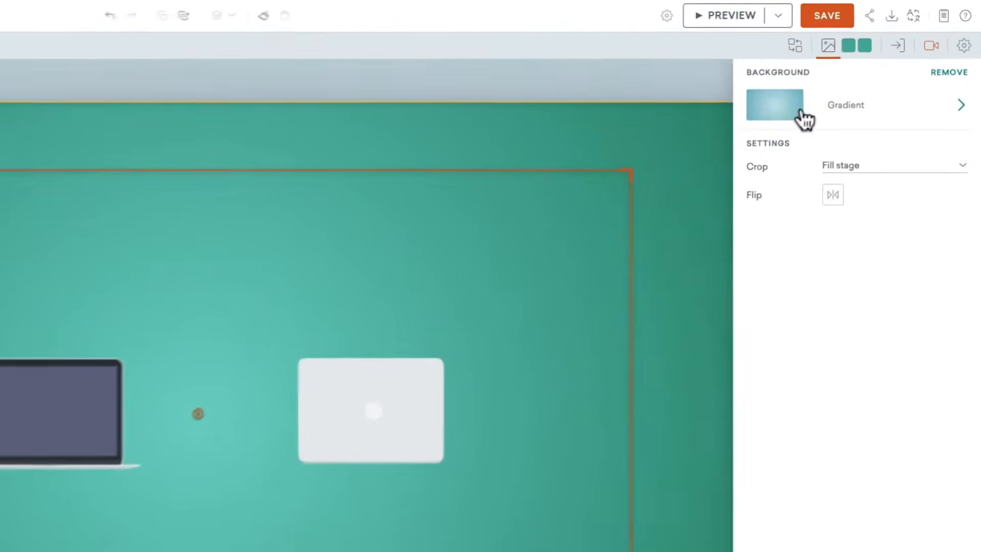
left_click(856, 118)
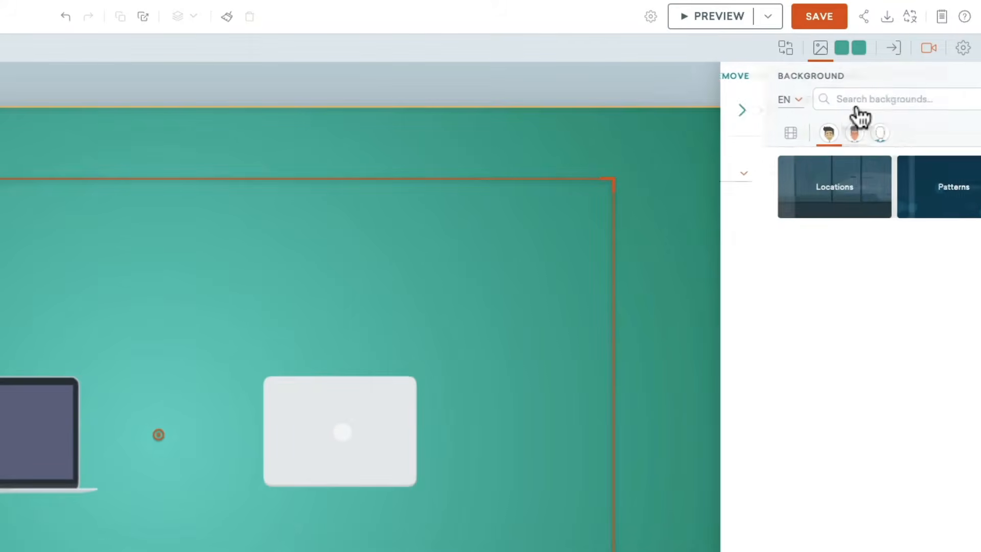
left_click(906, 204)
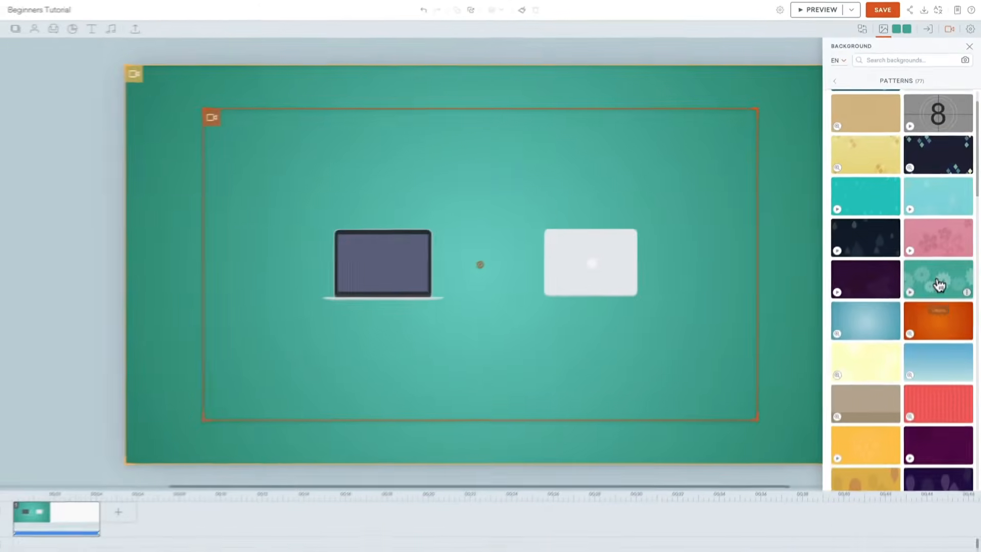
left_click(869, 508)
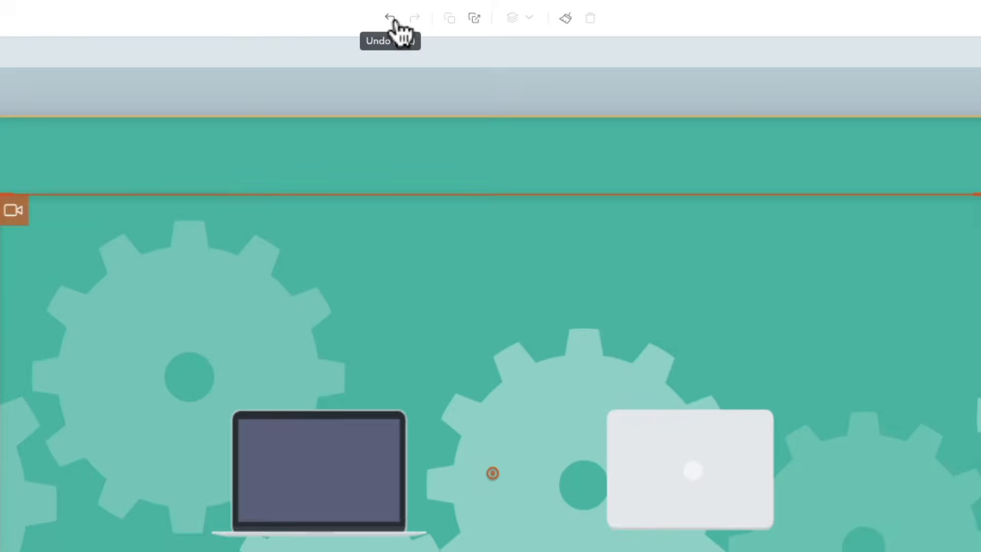
- Undo the background replacement and close the background settings
key("super+z")
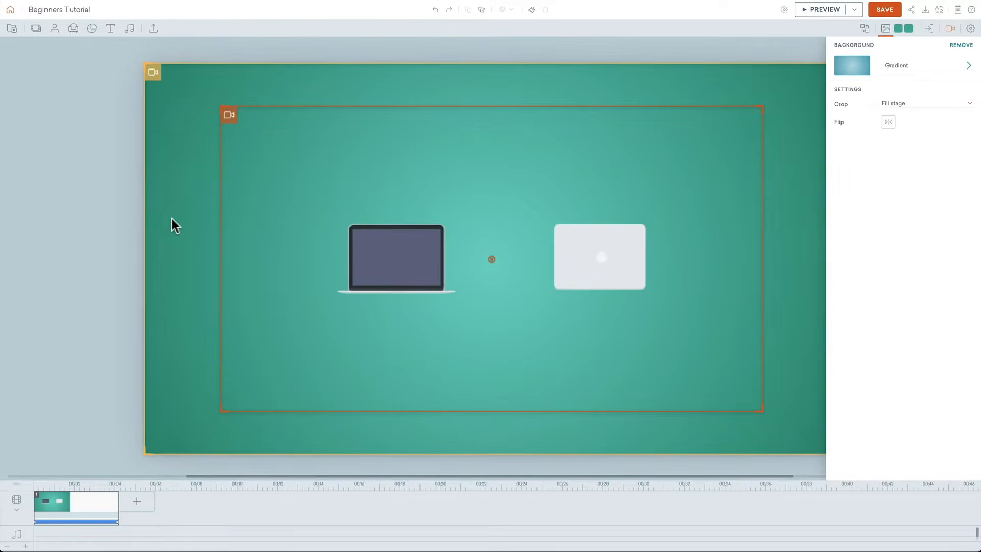
left_click(886, 28)
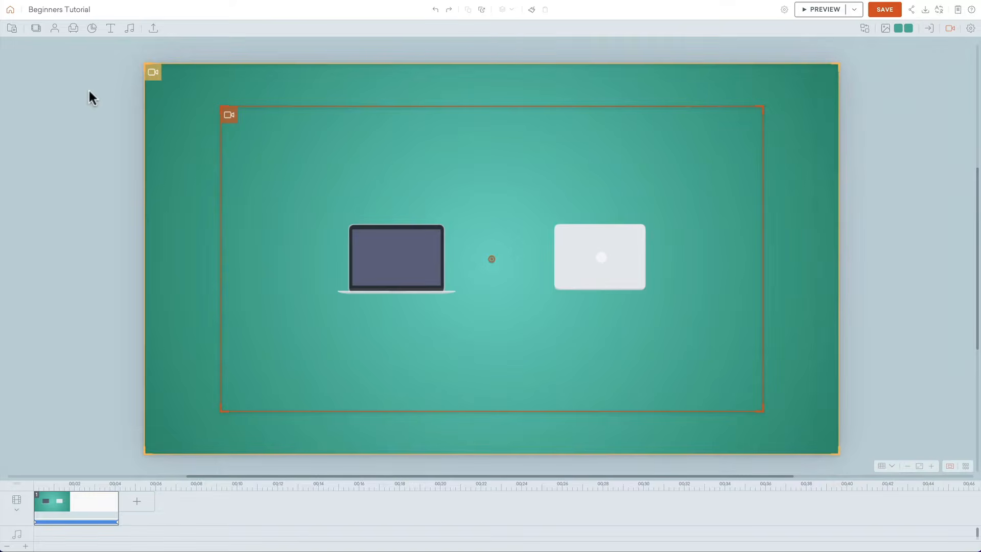
- Examine the chart, prop, character, text and audio libraries, and close the library
left_click(92, 29)
left_click(73, 30)
left_click(55, 29)
left_click(73, 29)
left_click(92, 29)
left_click(111, 31)
left_click(129, 30)
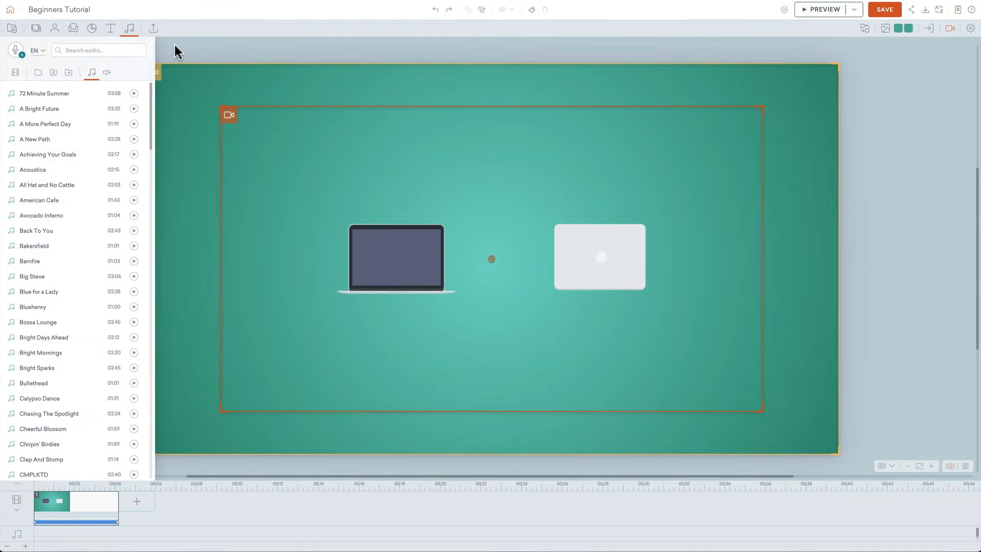
left_click(246, 59)
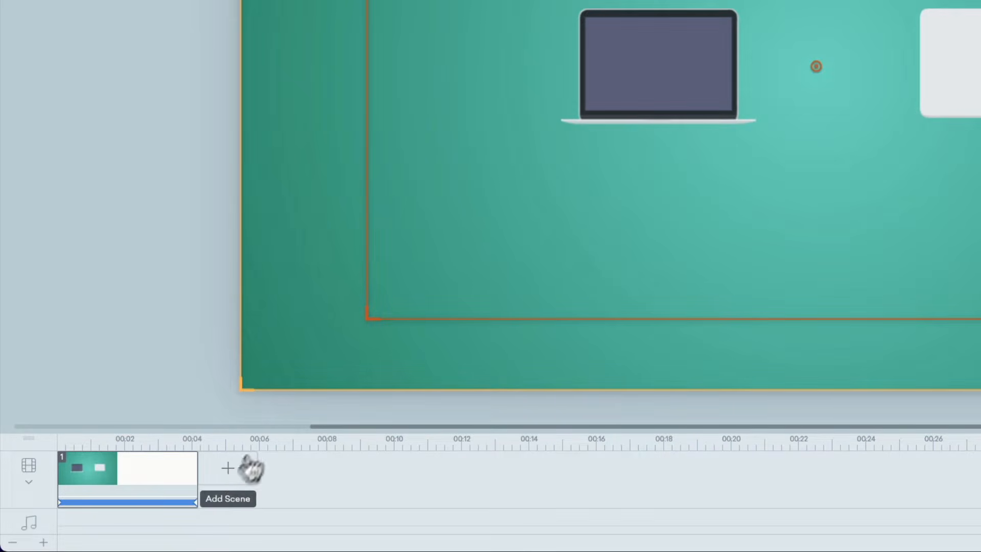
- Enlarge the timeline area, preview and replay the laptop scene, and scrub through its first seconds
left_click_drag(259, 433, 258, 339)
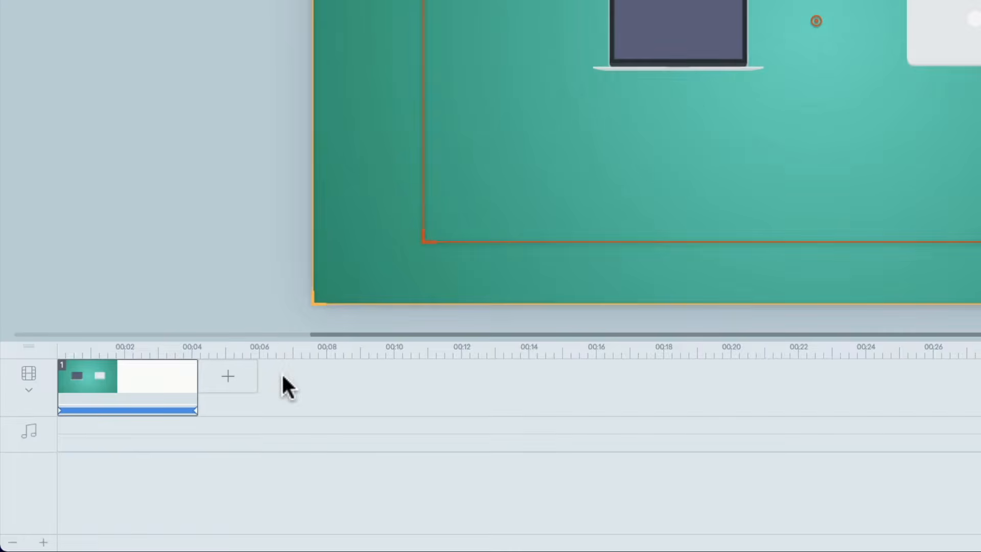
key("super")
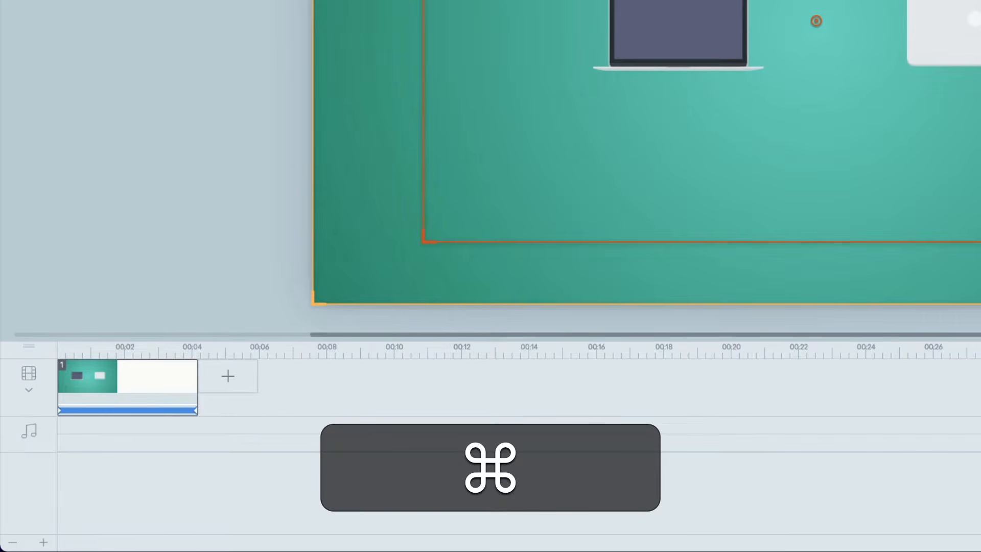
key("space")
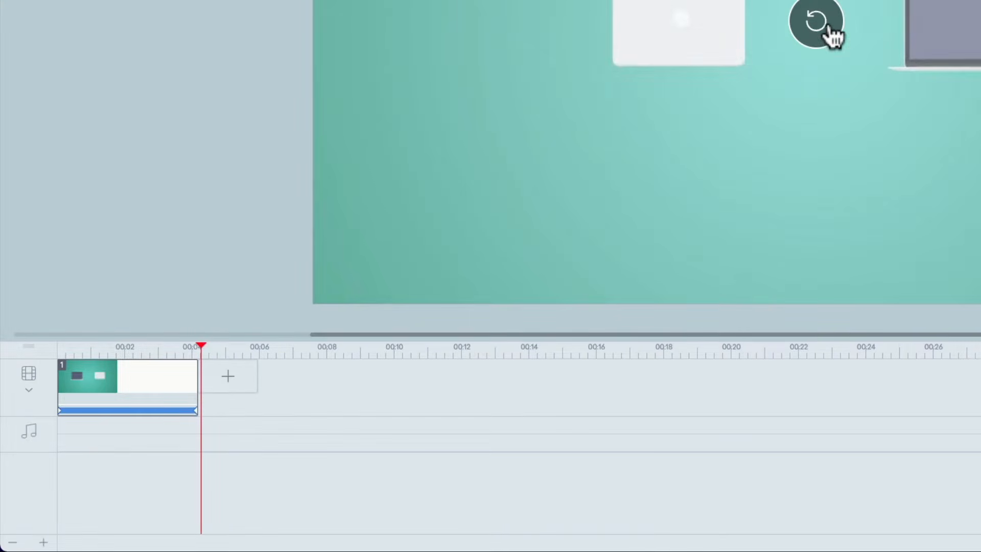
left_click(829, 28)
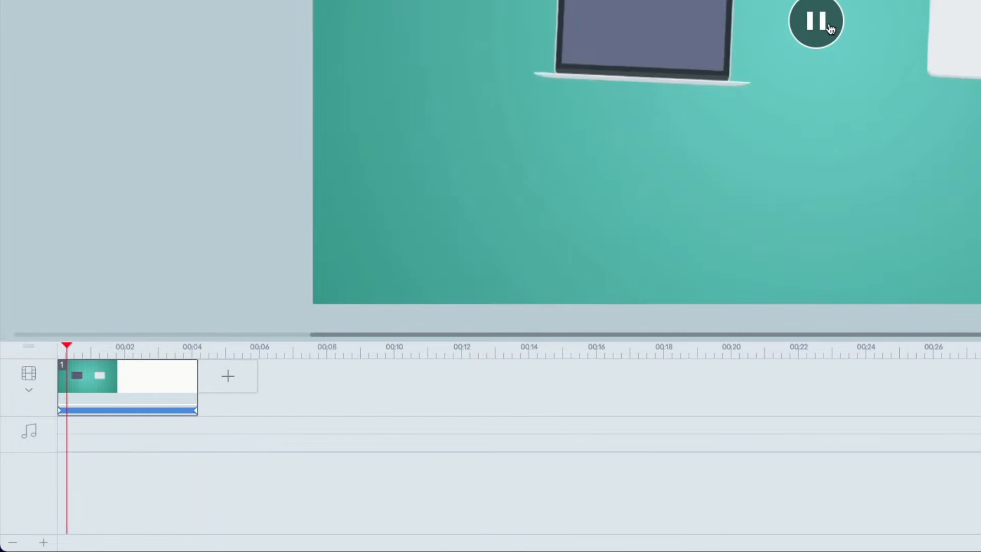
left_click_drag(125, 347, 91, 352)
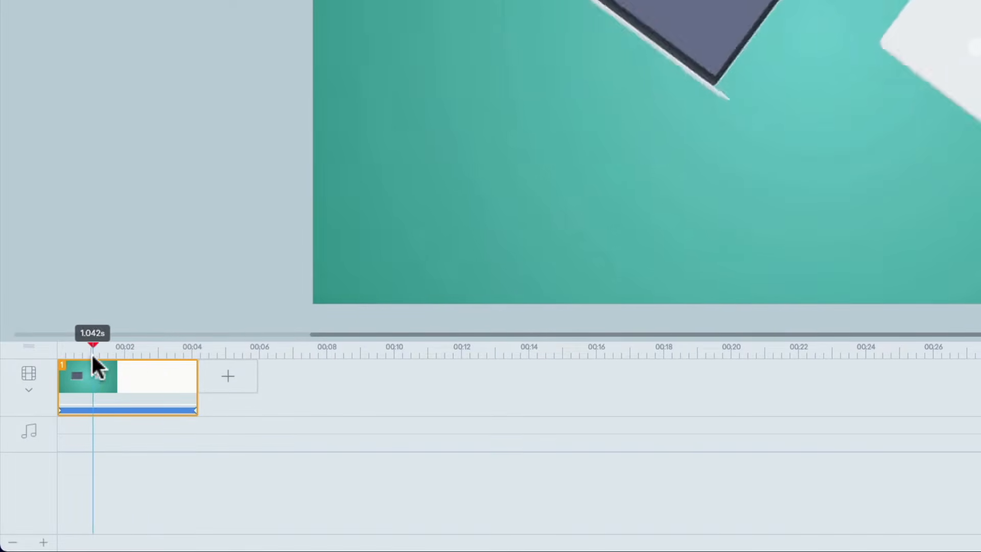
left_click(113, 355)
- Expand the scene's element tracks in the timeline and select both Laptop tracks
left_click(31, 390)
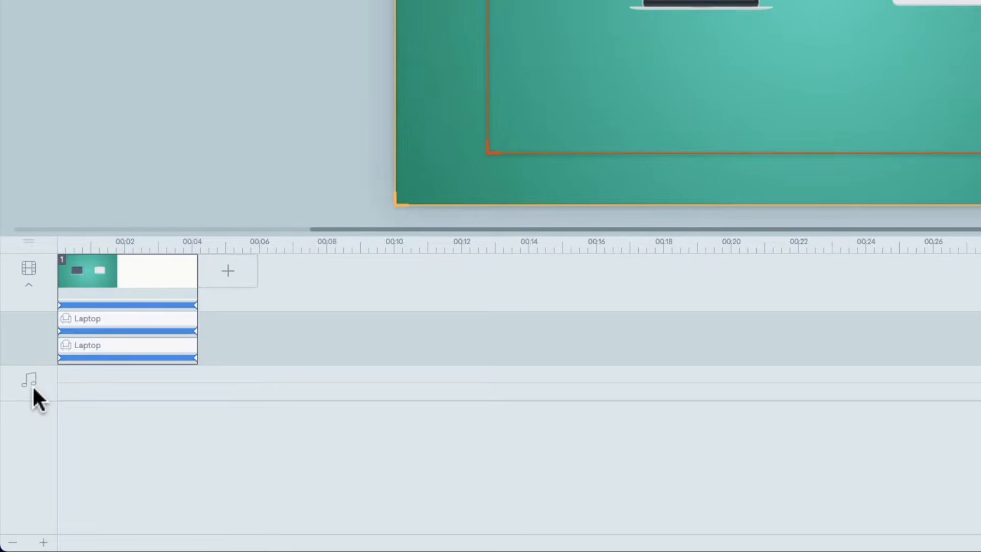
left_click(30, 289)
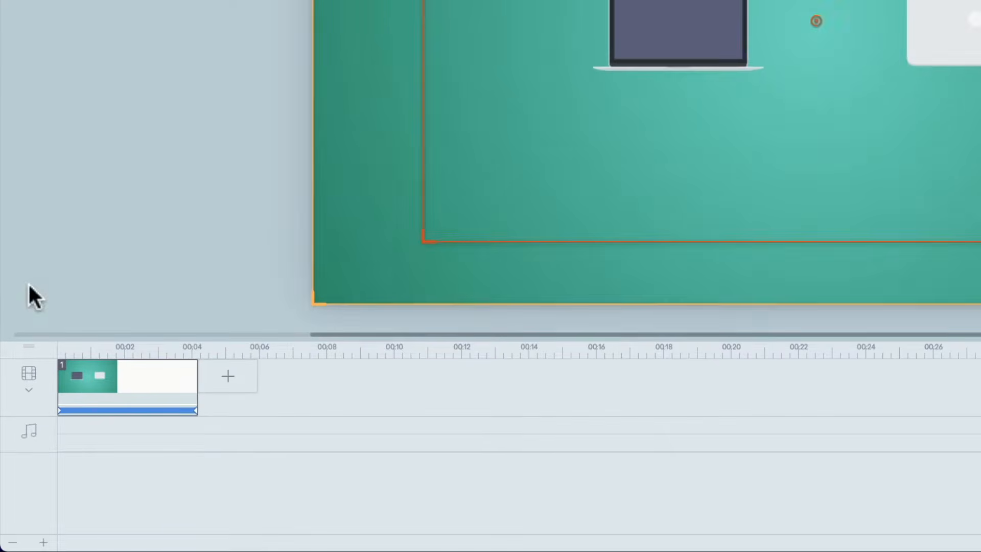
left_click(31, 390)
left_click(91, 320)
left_click(109, 340)
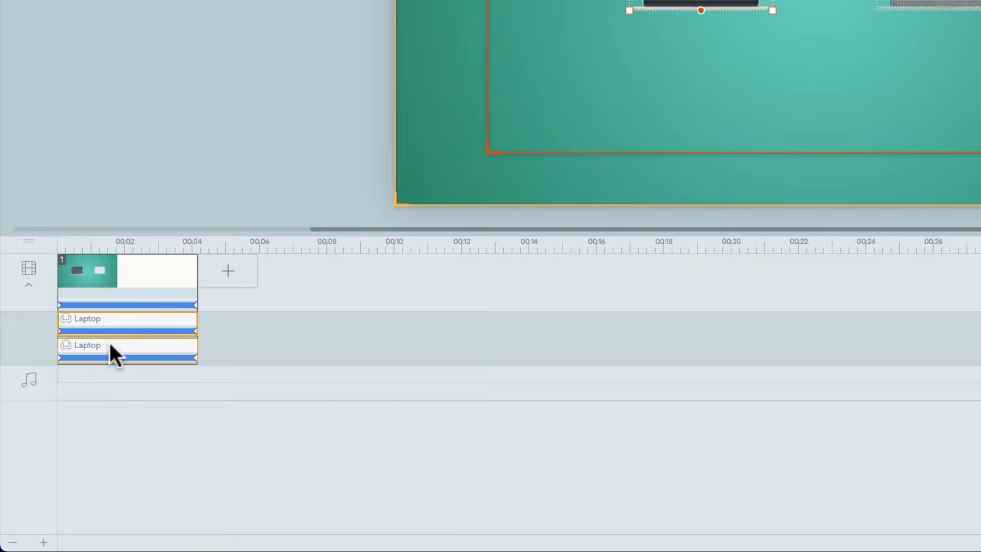
left_click(131, 316)
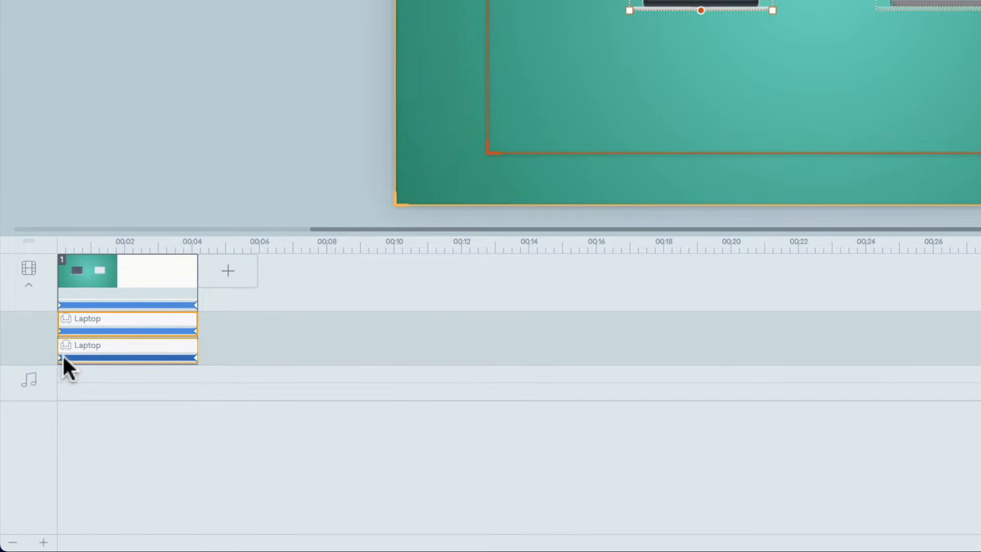
mouse_move(63, 358)
left_mouse_down()
mouse_move(78, 361)
mouse_move(58, 360)
left_mouse_up()
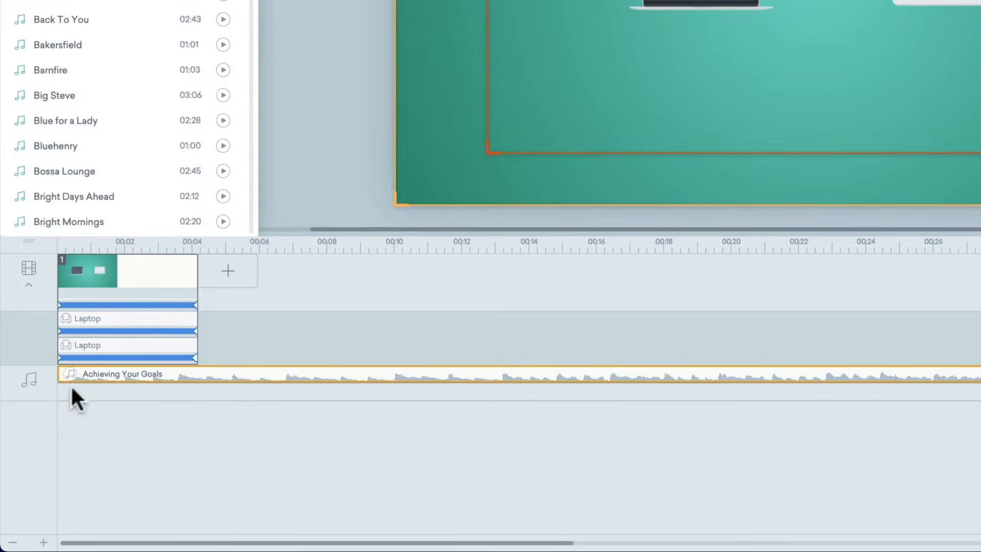
- Delete the Achieving Your Goals music track from the timeline
left_click(145, 286)
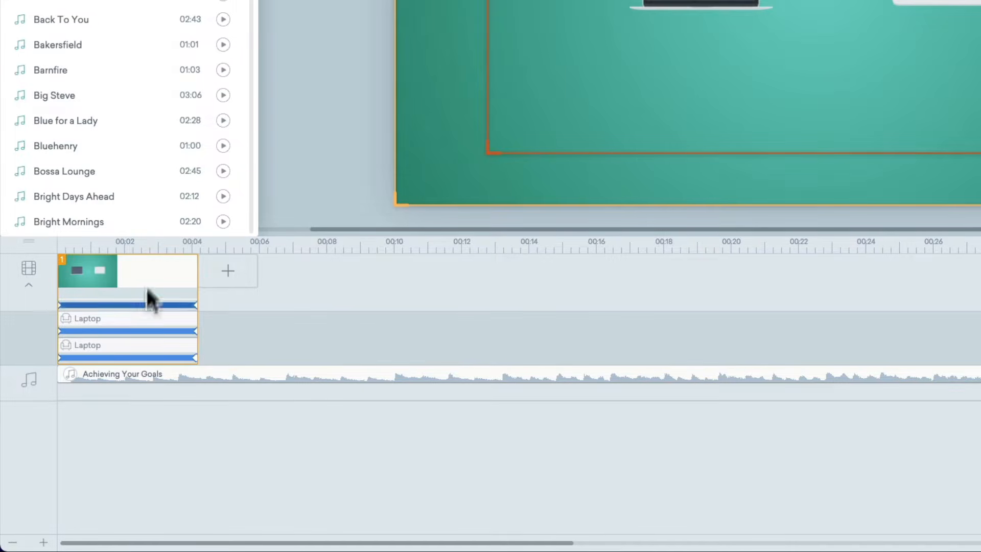
key("super+p")
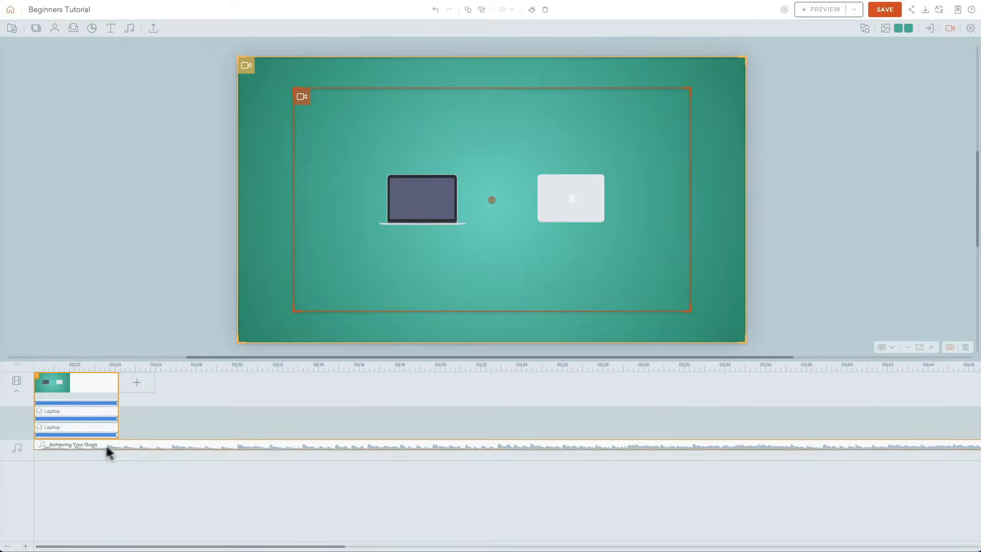
right_click(136, 443)
left_click(153, 437)
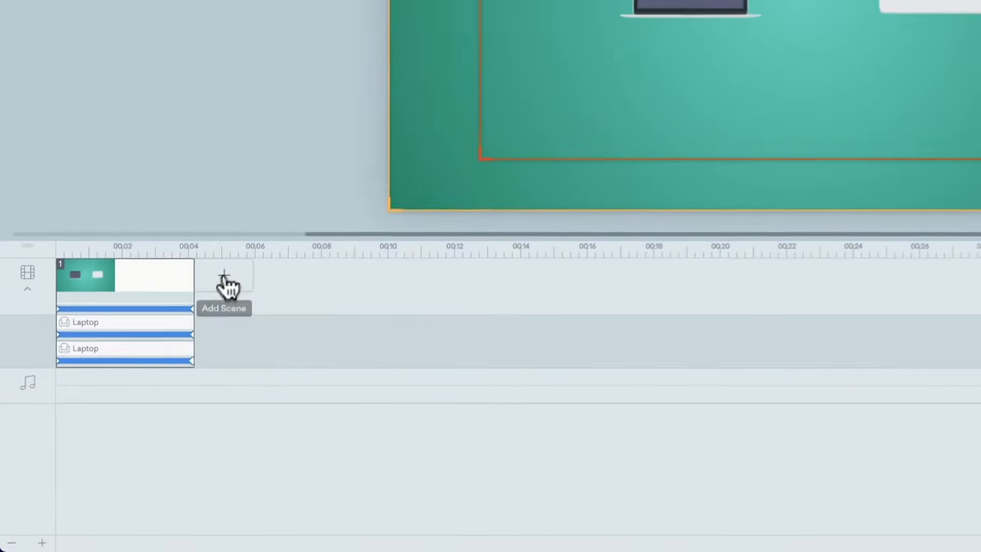
- Add a second scene using the meeting-room handshake template with a whiteboard from the Office category
left_click(137, 380)
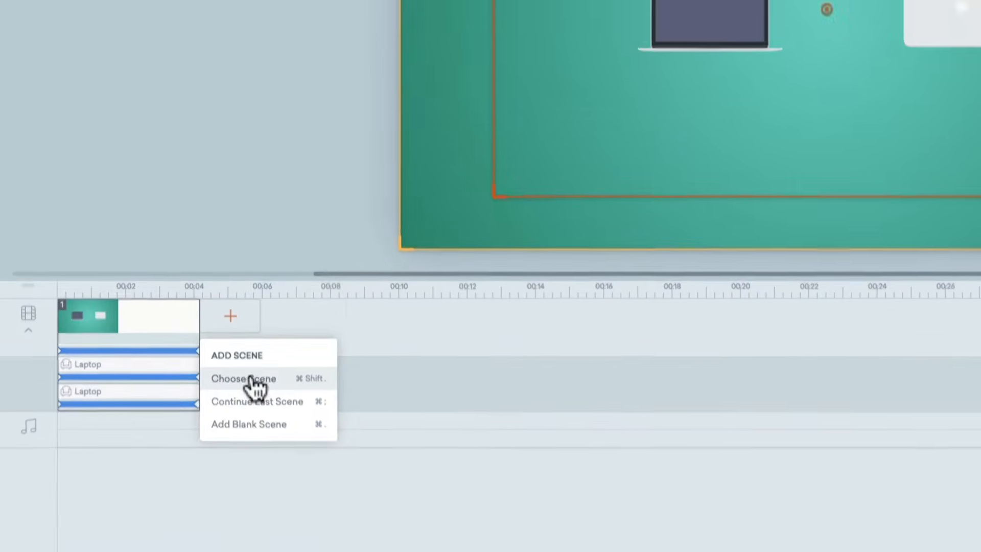
left_click(246, 340)
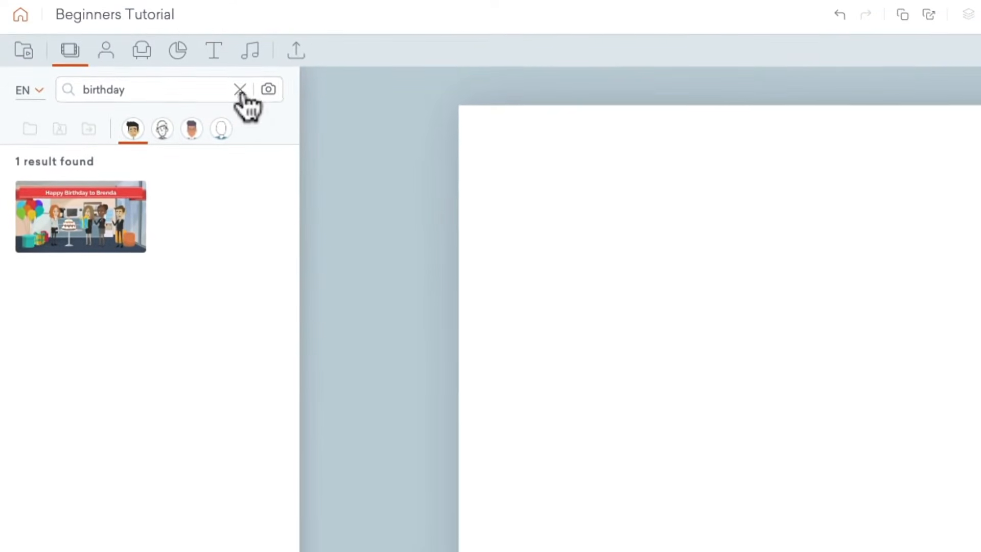
left_click(236, 55)
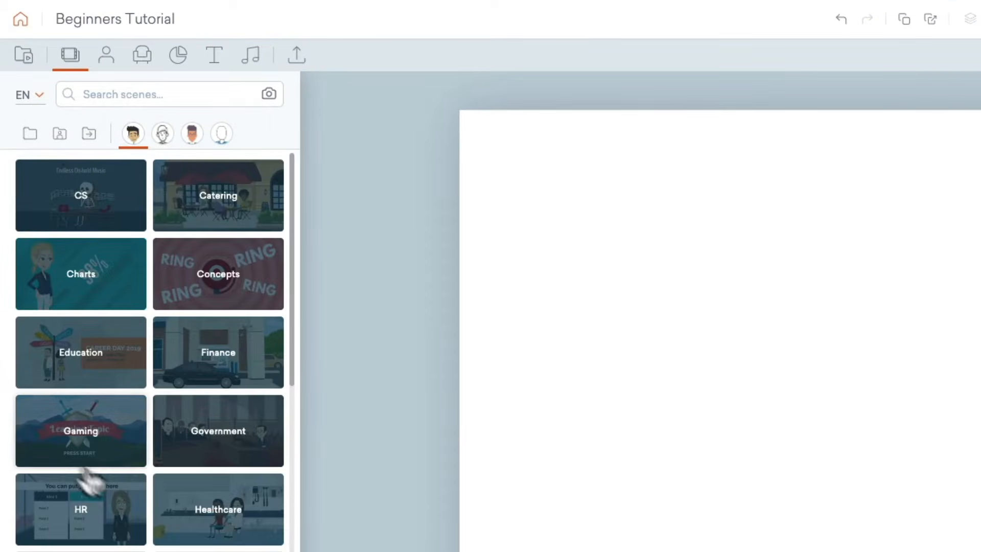
scroll(175, 445, "down", 10)
left_click(209, 382)
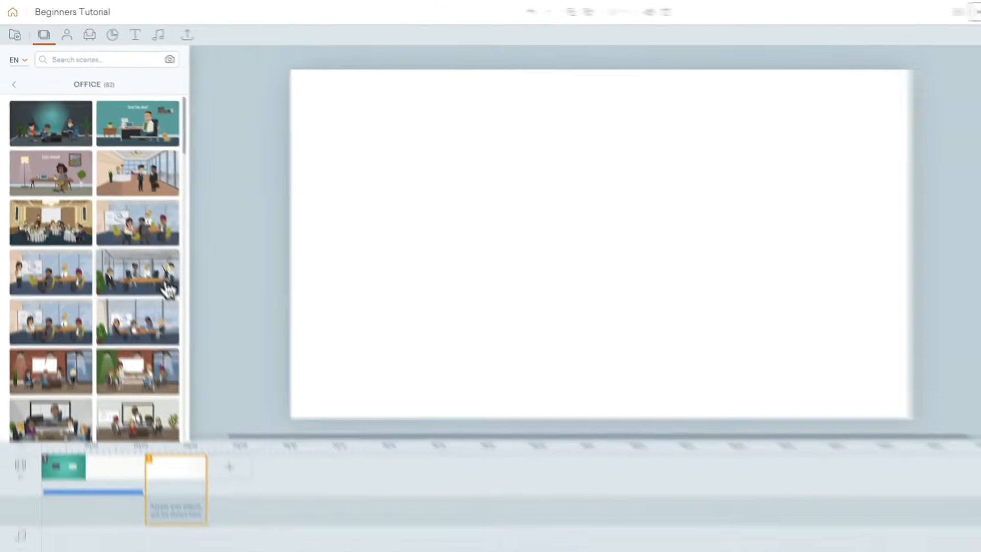
left_click(153, 223)
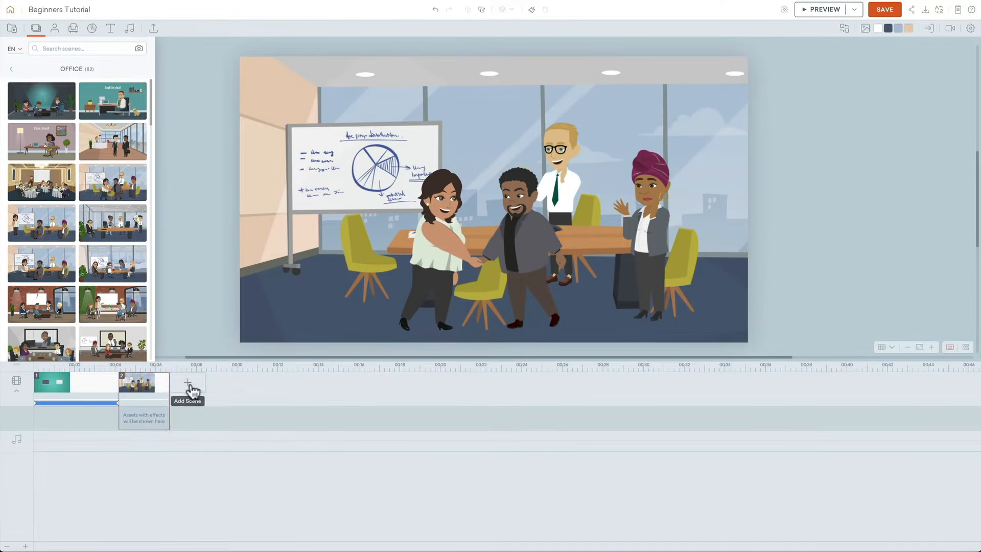
- Apply the Slide - Left exit effect to the whiteboard in the meeting-room scene
left_click(190, 386)
left_click(359, 161)
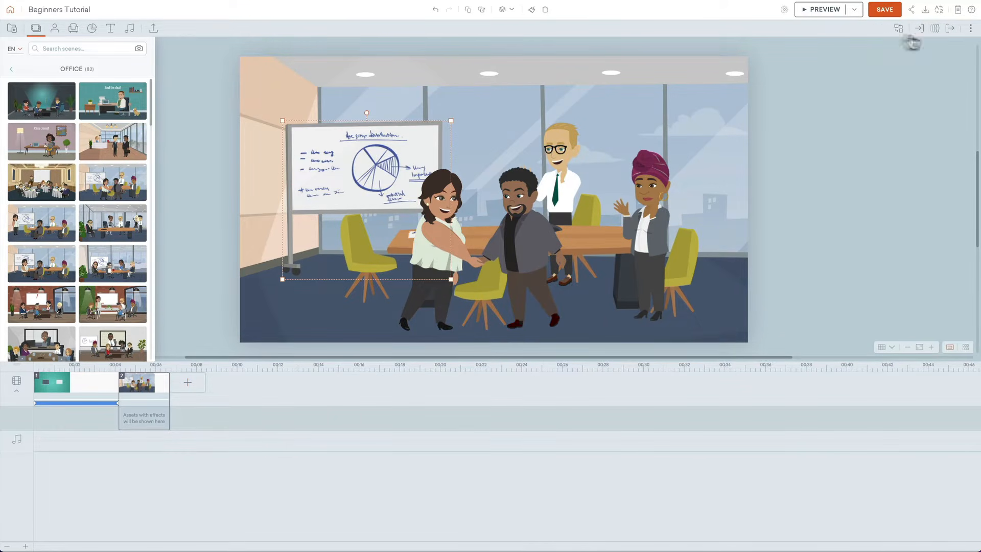
left_click(949, 29)
left_click(915, 71)
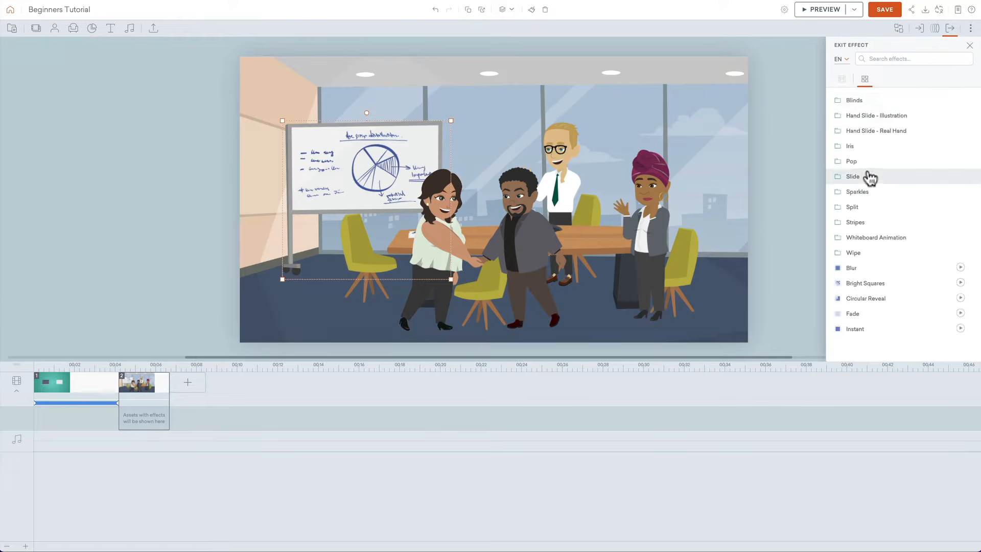
left_click(869, 178)
left_click(891, 116)
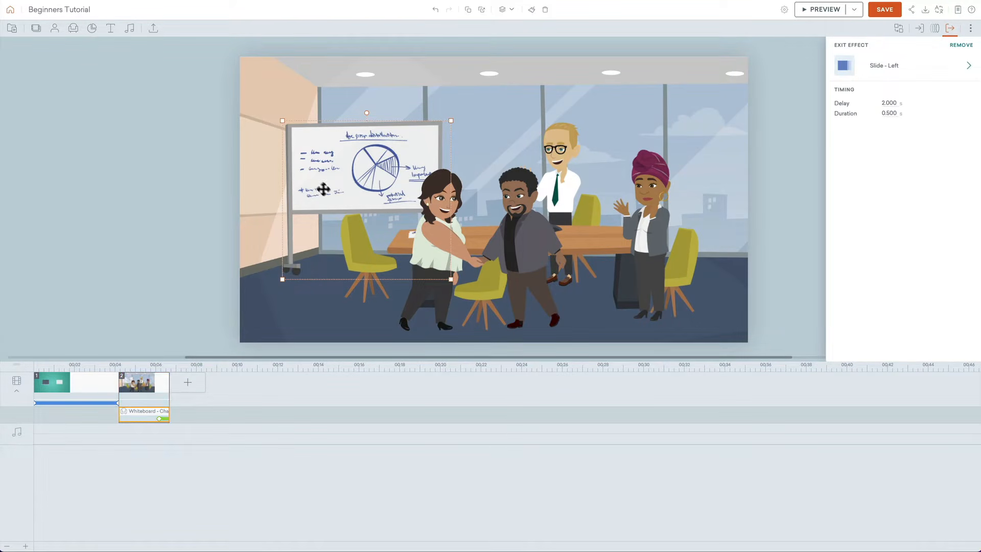
- Add a third scene that continues the last scene
left_click(187, 382)
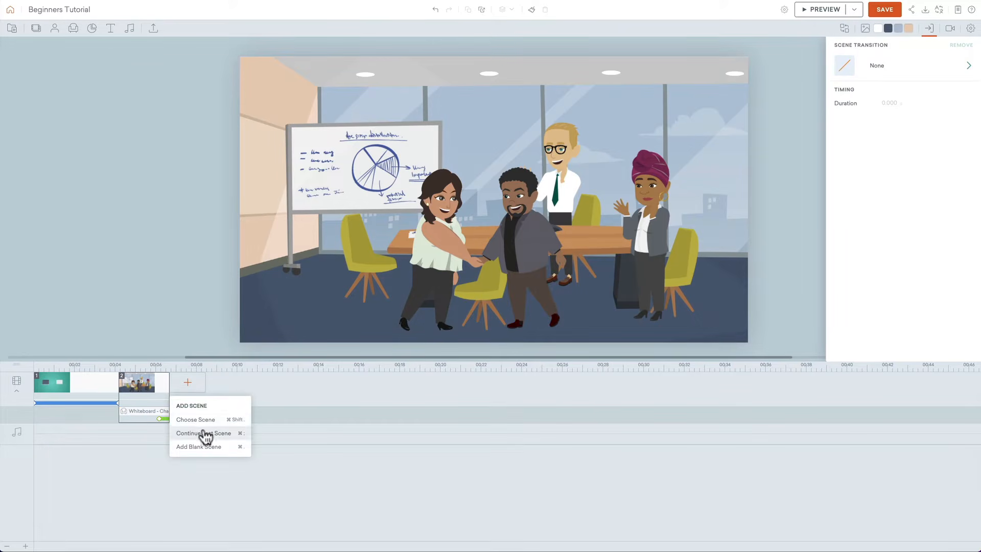
left_click(204, 434)
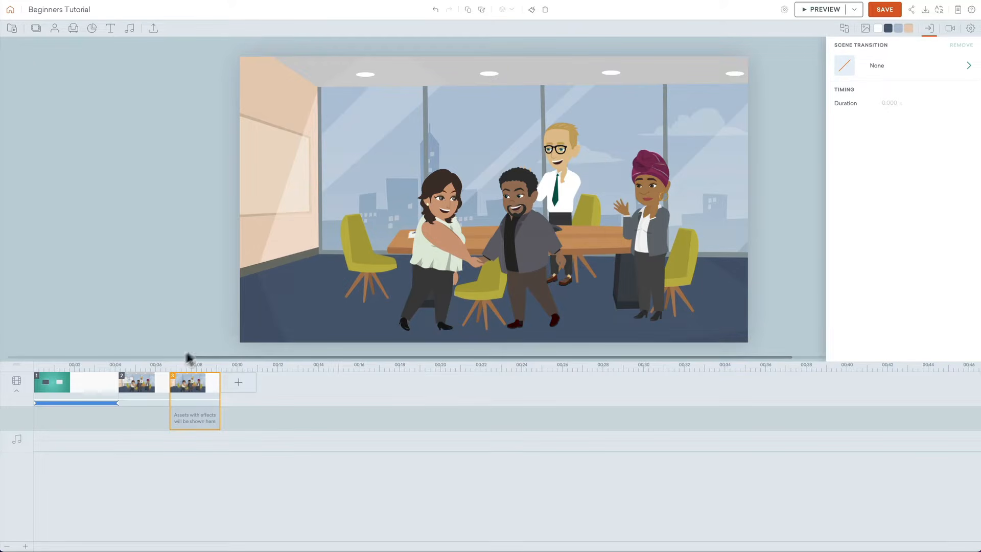
- Preview the video from the second scene and scrub back to the whiteboard's exit at about 6 seconds
left_click(156, 383)
key("super+p")
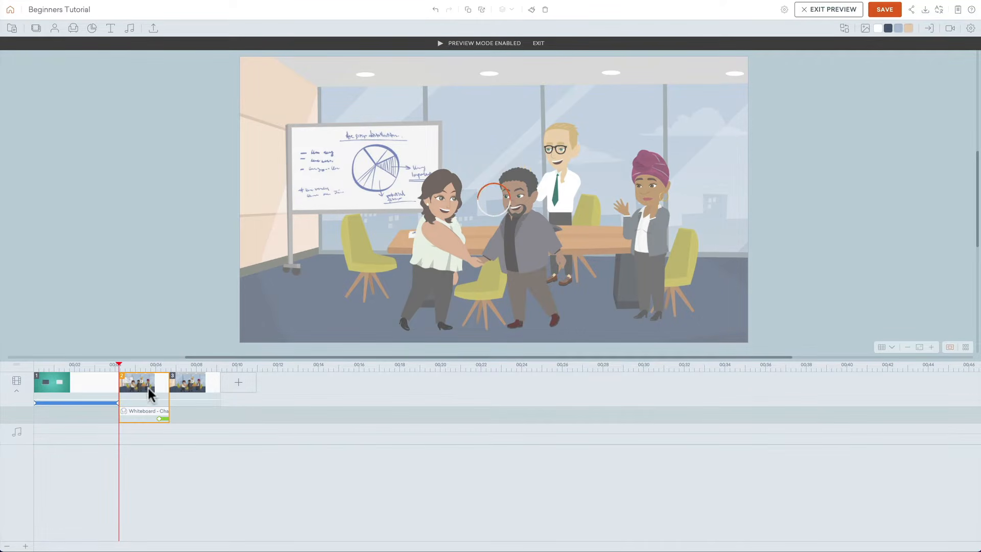
key("super+p")
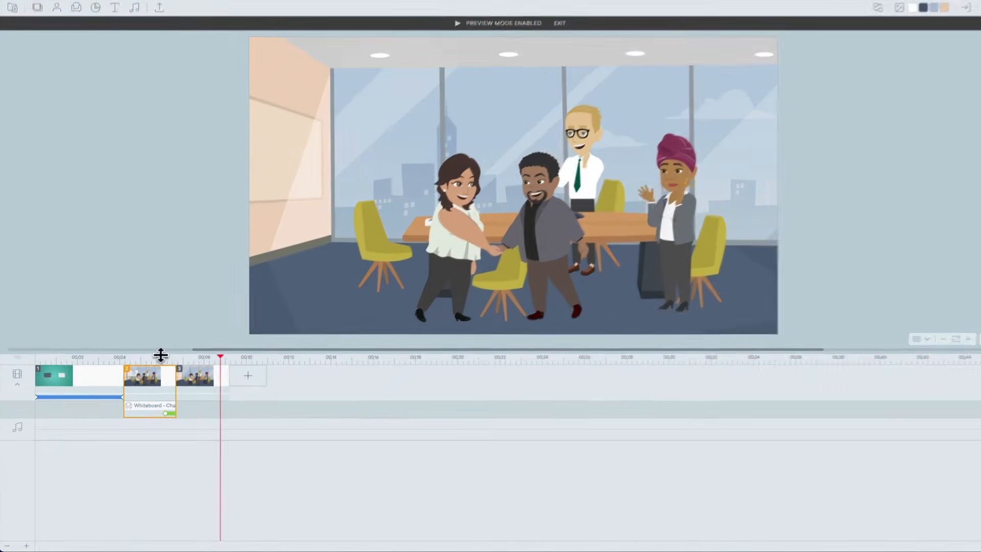
left_click(154, 366)
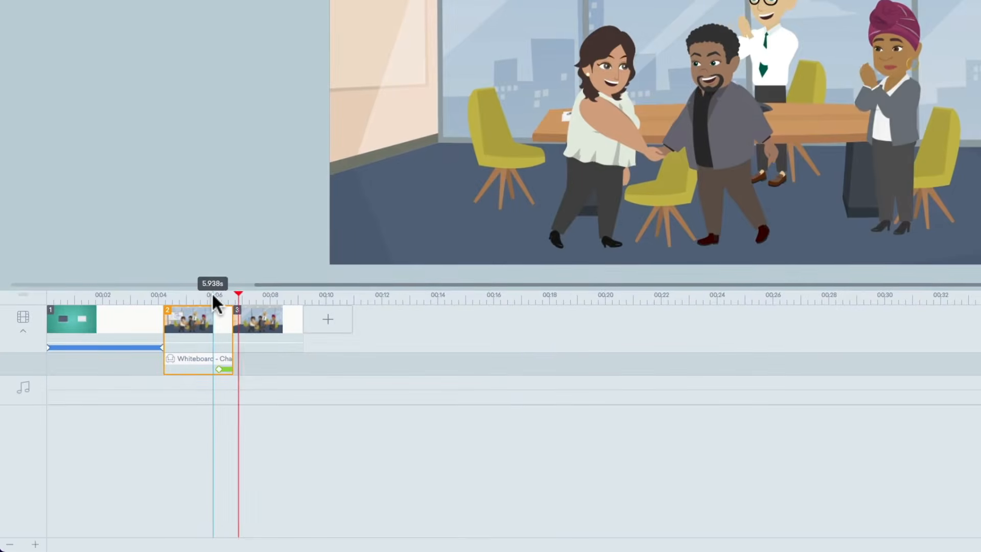
- Compare the second scene, where the whiteboard exits at about 5.9 seconds, with the third scene that continues from it
left_click(213, 296)
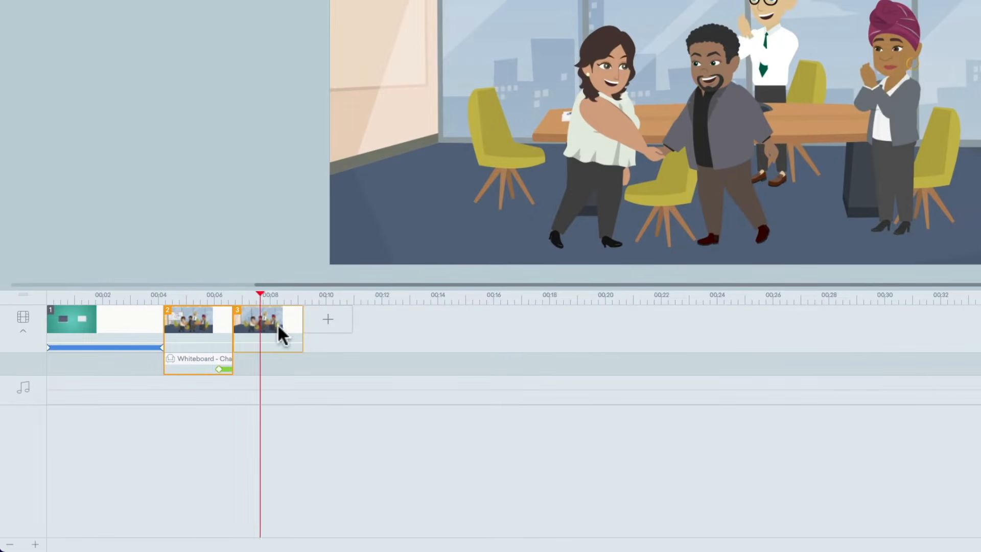
left_click(276, 323)
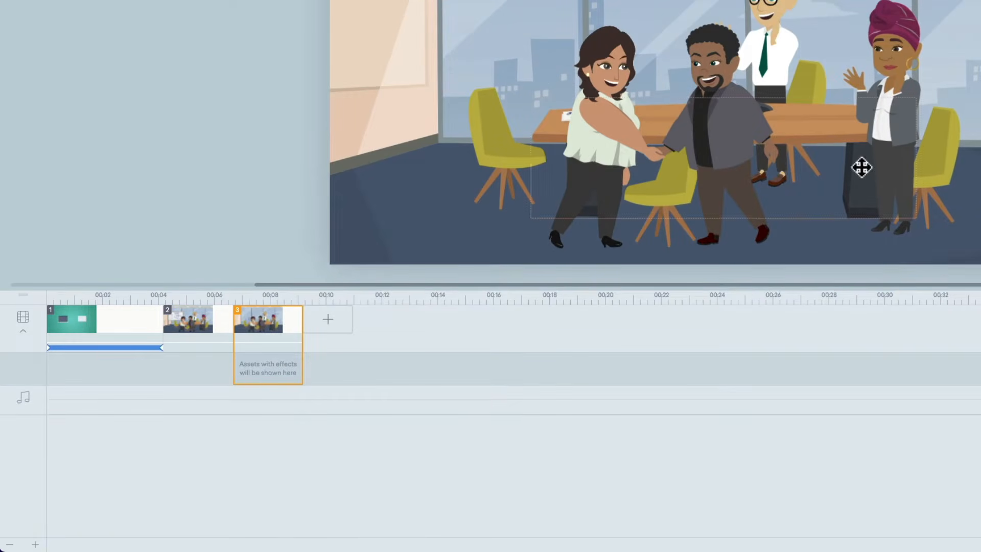
left_click(212, 317)
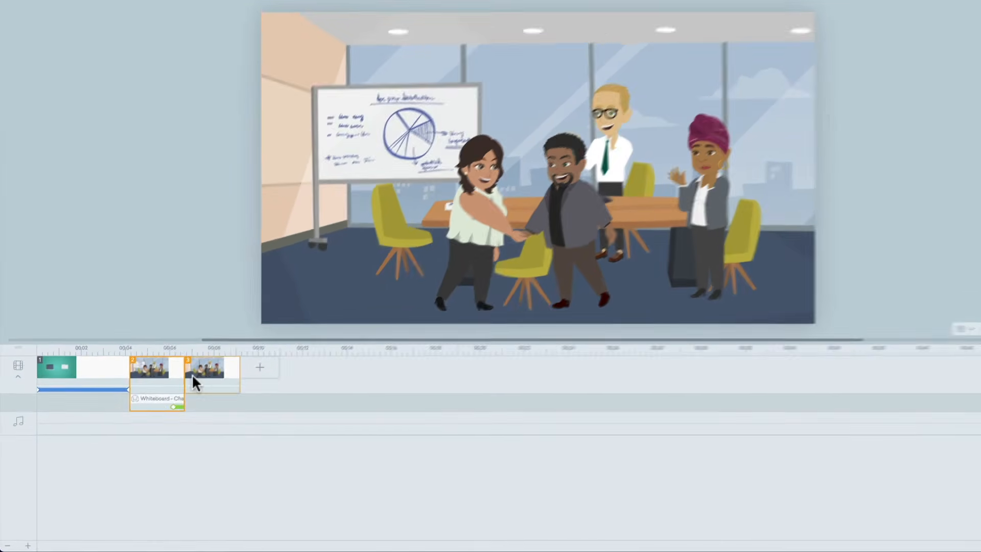
- Add a fourth scene that continues the third meeting-room scene
left_click(248, 331)
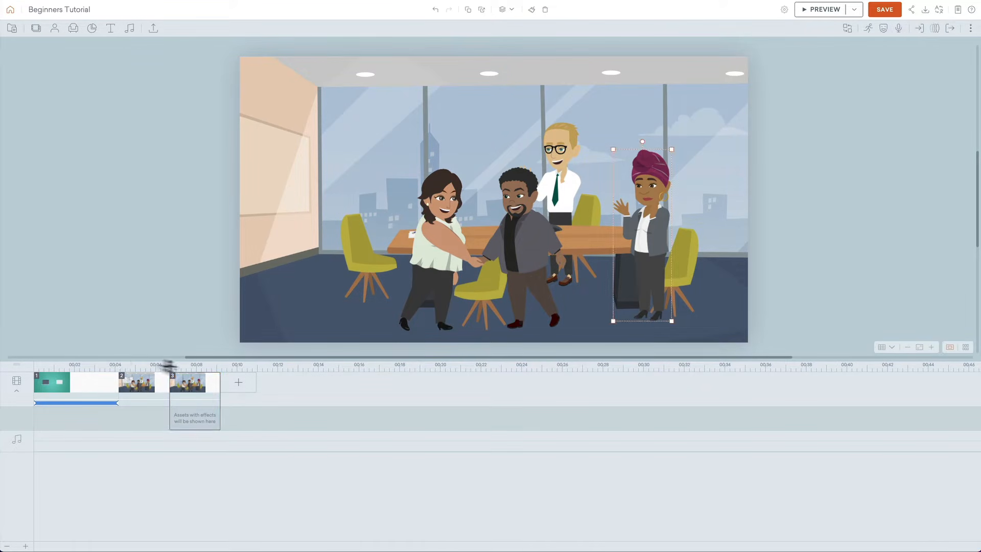
right_click(203, 384)
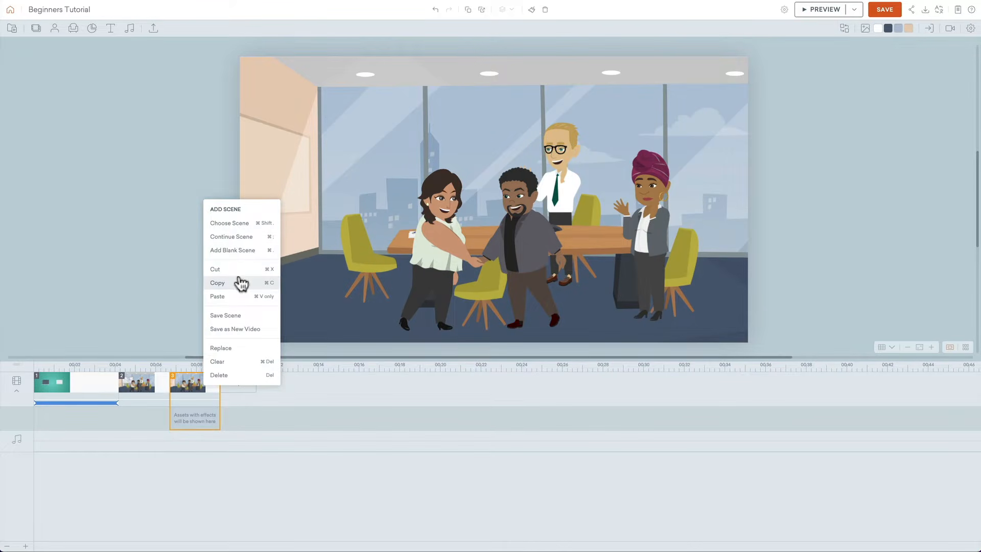
left_click(241, 237)
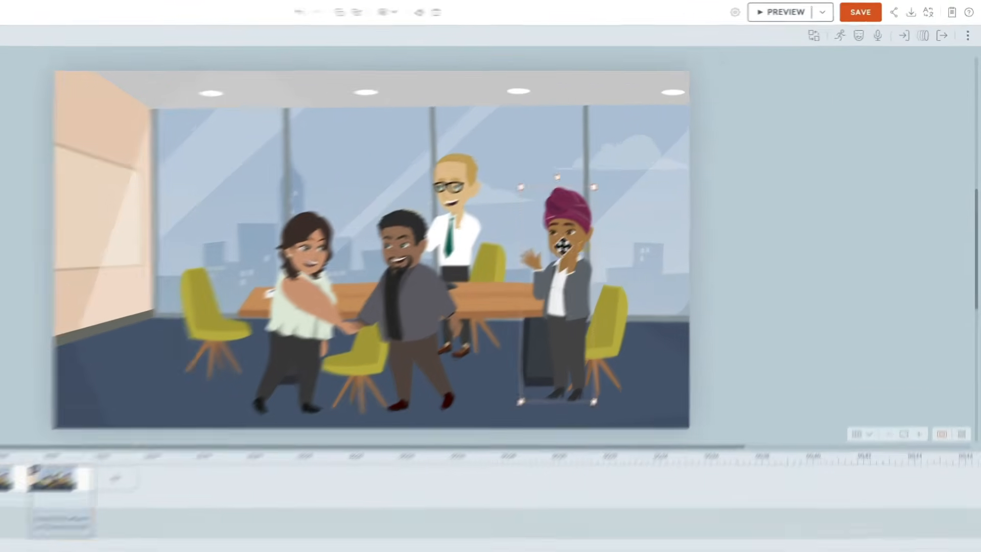
- Find a "hips" action for the woman with the purple headwrap and give her the static one-hand-on-hip pose in the fourth scene
left_click(839, 35)
left_click(874, 60)
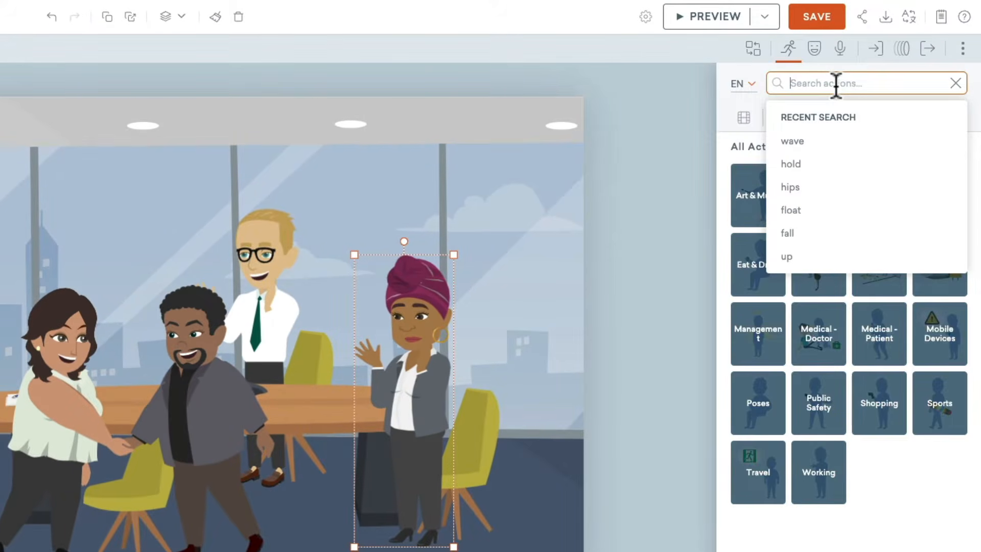
type("hips")
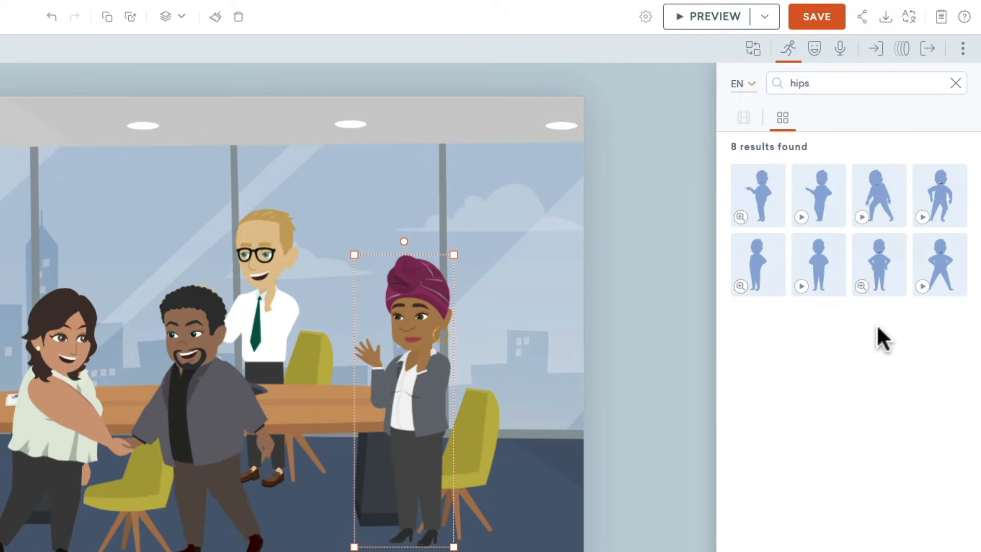
left_click(764, 267)
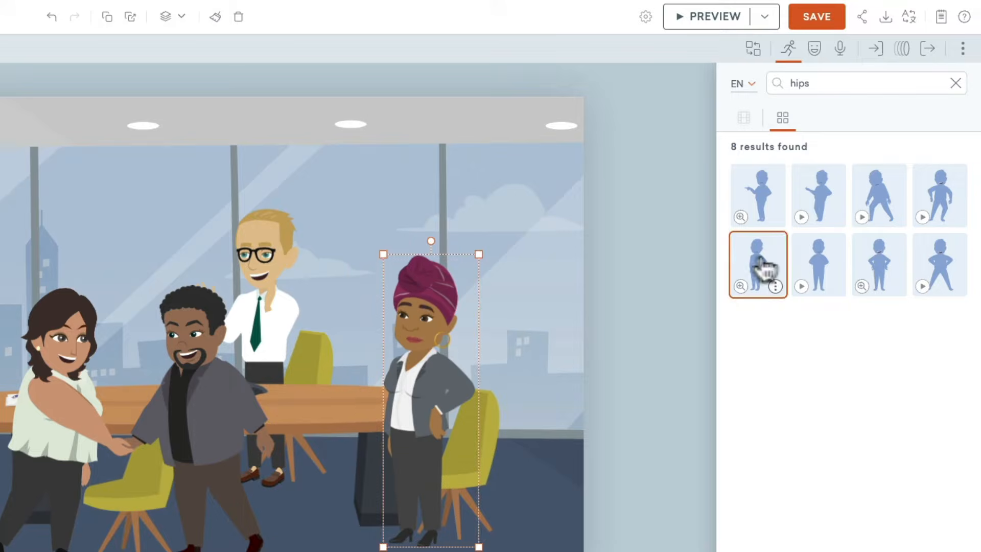
left_click(507, 181)
left_click(267, 256)
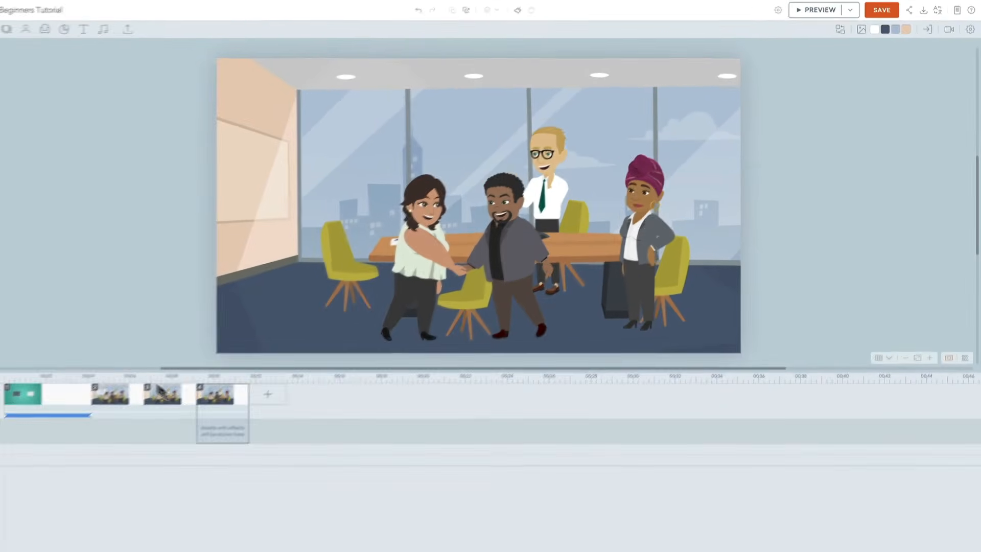
- Preview the video from the third scene and compare the woman's pose in the third and fourth scenes
left_click(189, 382)
key("super+p")
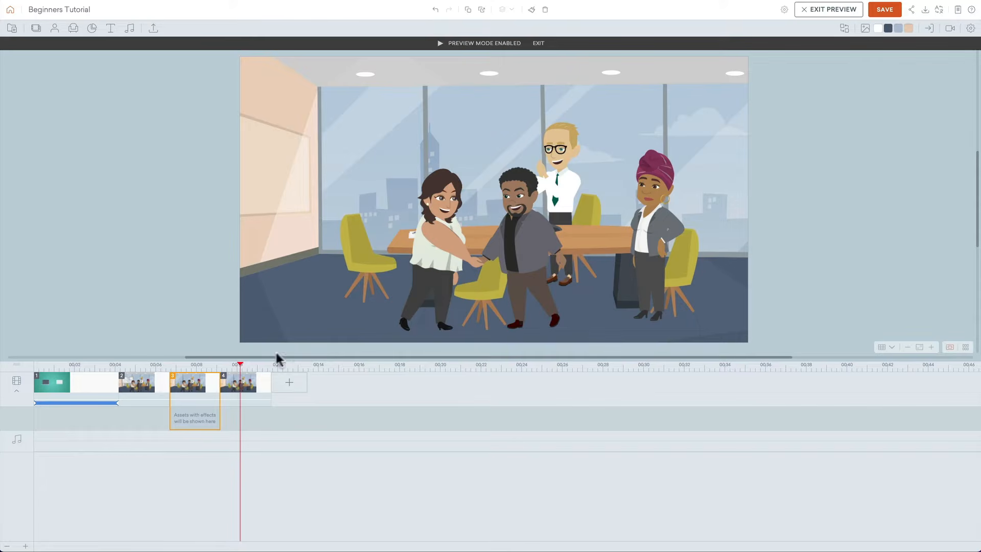
left_click(214, 364)
left_click(213, 365)
left_click(212, 365)
left_click(208, 376)
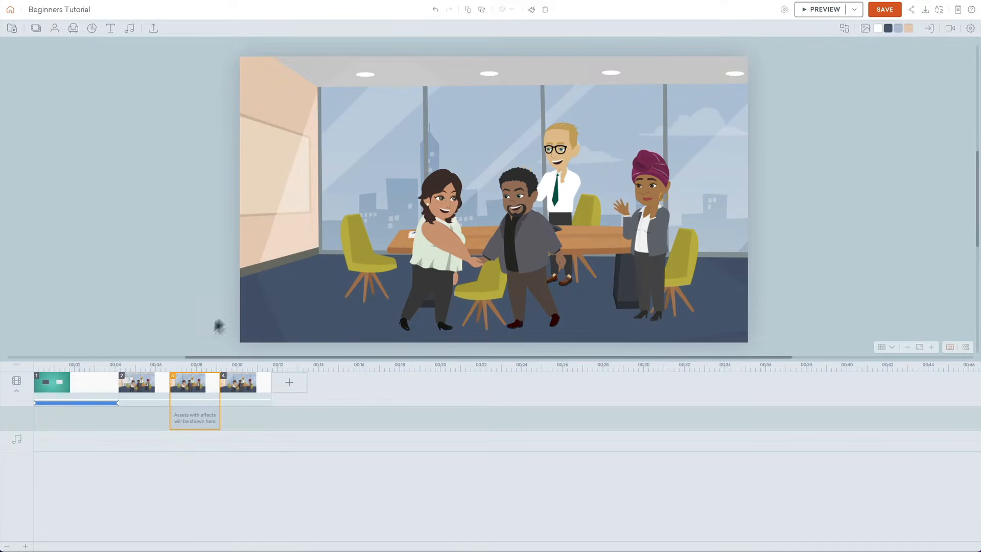
left_click(656, 183)
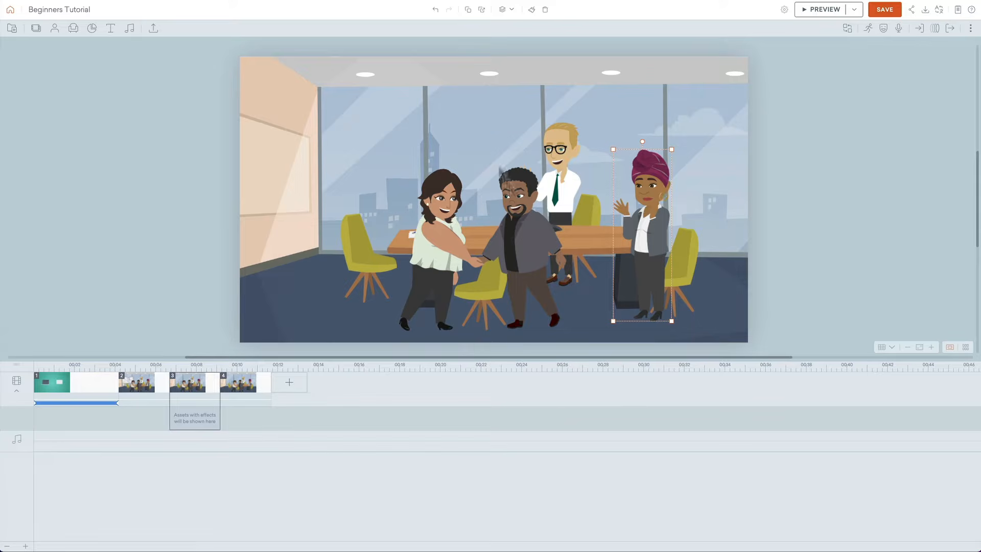
left_click(248, 384)
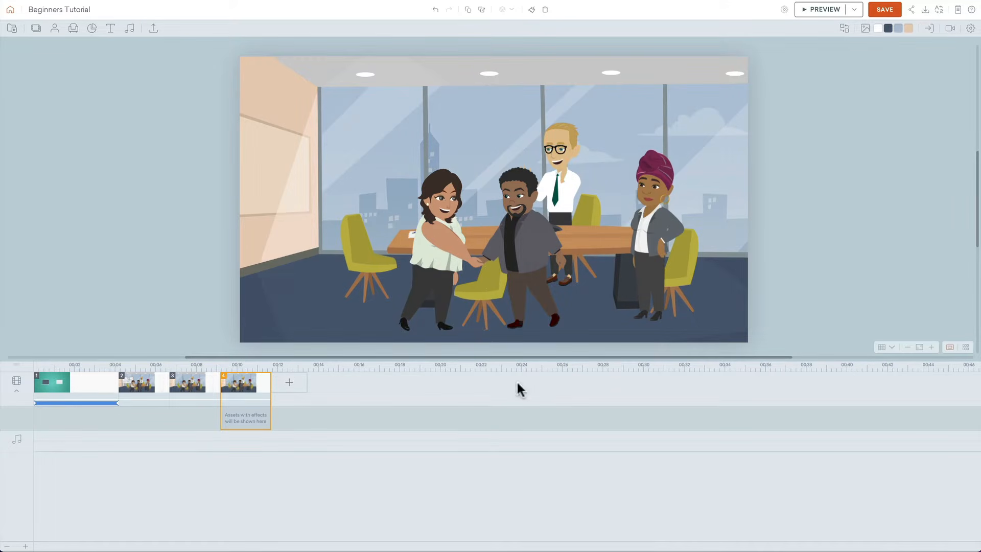
- Lengthen the fourth scene to about 7.5 seconds and rearrange the scenes into the order fourth, first, third, second
left_click_drag(269, 382, 376, 382)
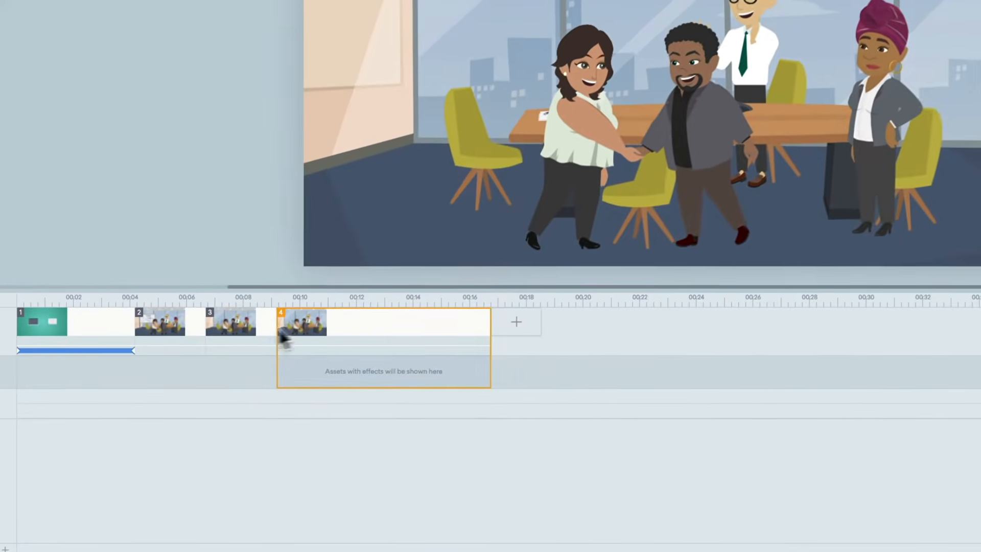
left_click_drag(239, 327, 446, 323)
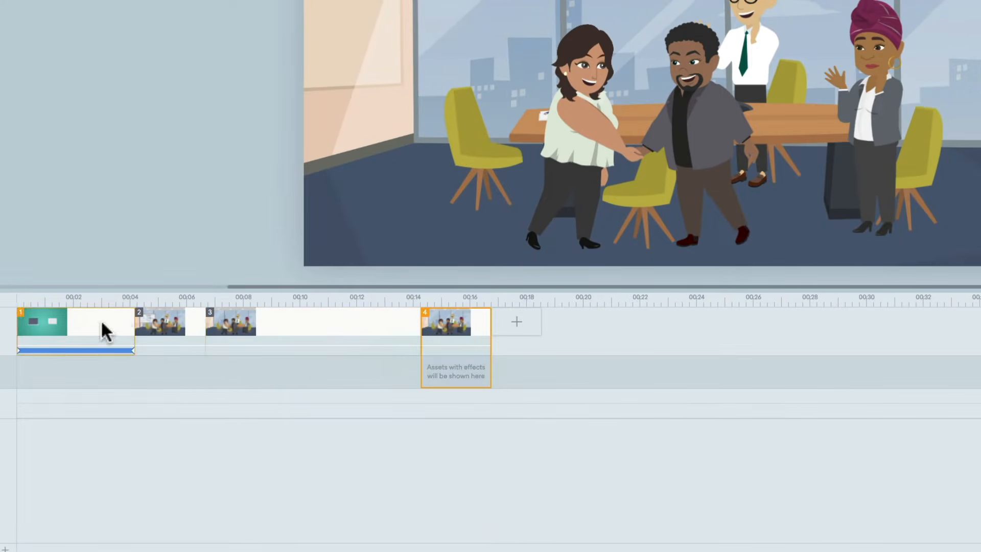
left_click(176, 328)
left_click_drag(171, 333, 457, 314)
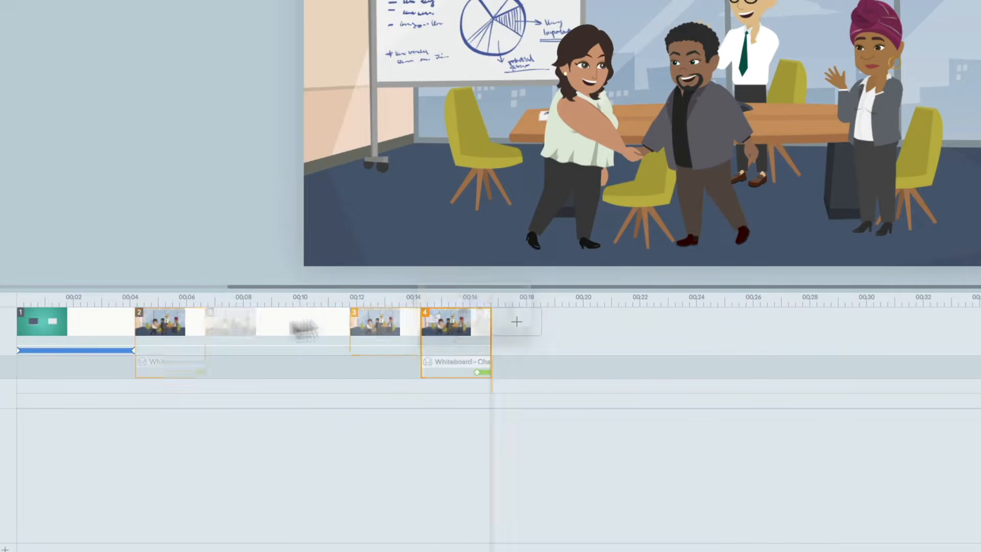
left_click_drag(87, 324, 291, 319)
- Copy the whiteboard meeting scene and paste two duplicates of it at the end of the timeline
left_click(430, 330)
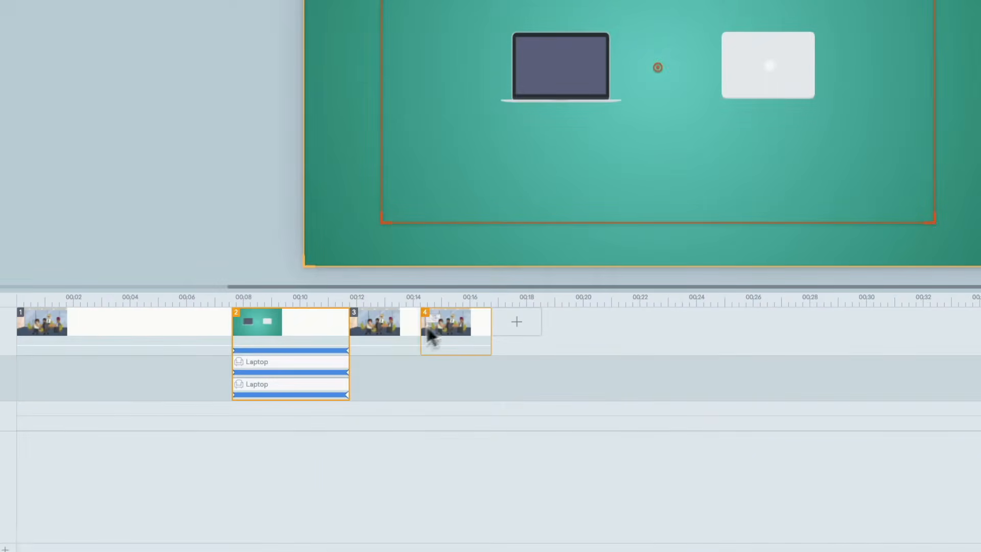
key("super+c")
key("super+v")
key("super+c")
key("super+v")
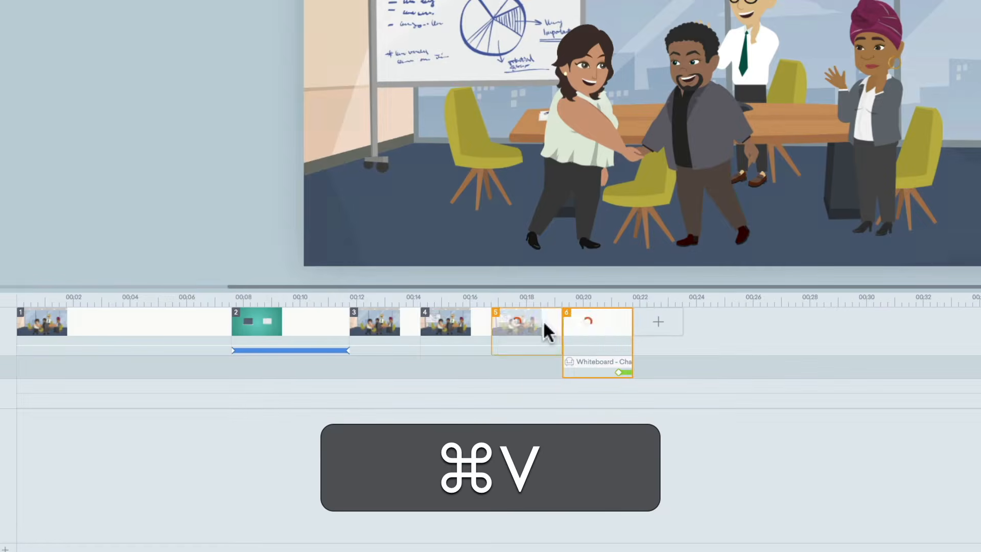
- Add a blank seventh scene and set its background color to pink #D59E9E
left_click(673, 322)
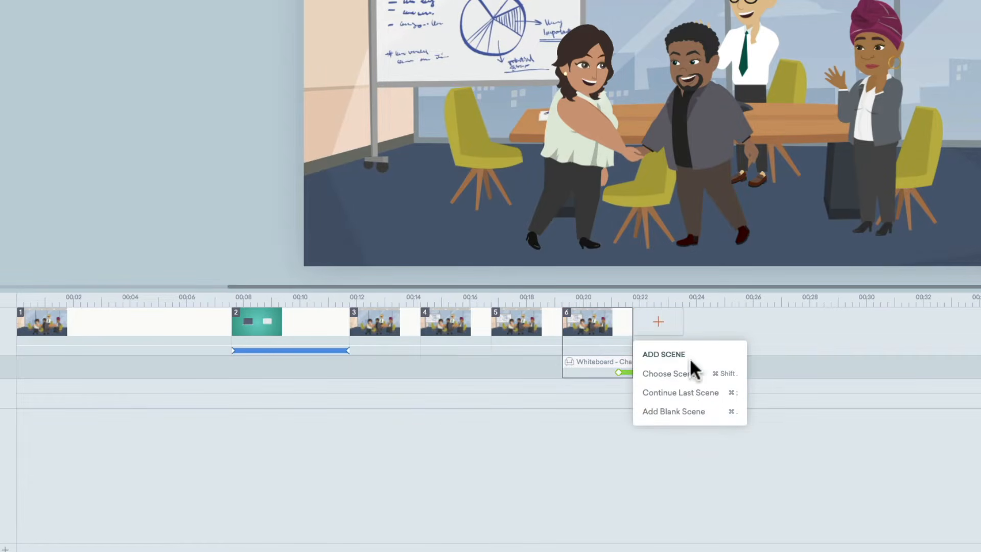
left_click(698, 418)
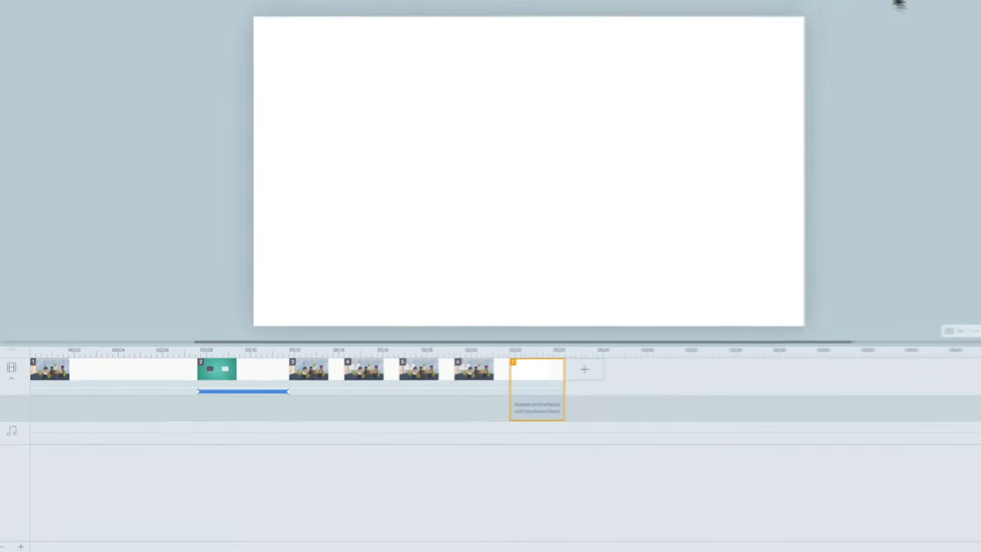
left_click(913, 28)
left_click(856, 76)
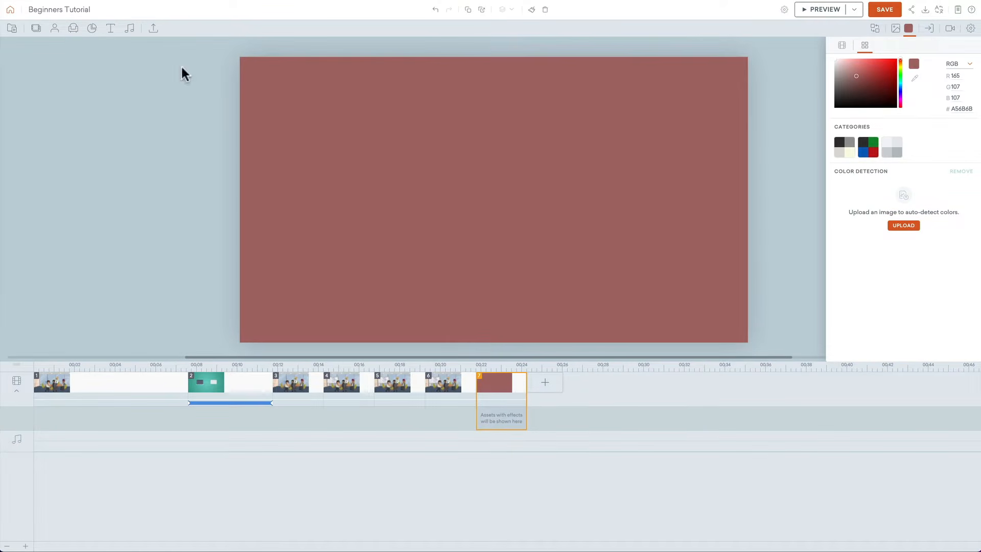
left_click(850, 67)
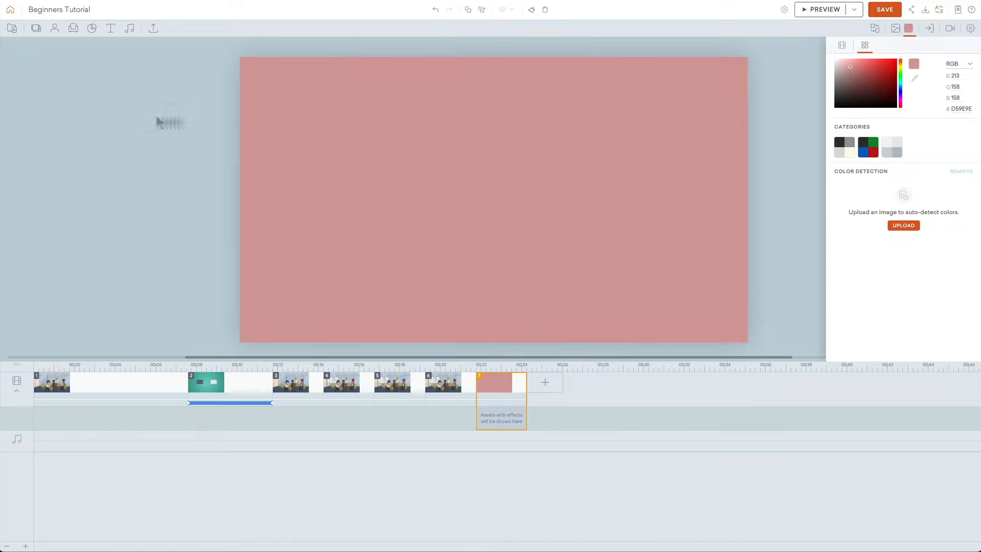
- Search the props for "tree", add the apple tree to the blank scene and place it partly over the scene's left edge
left_click(71, 28)
left_click(101, 47)
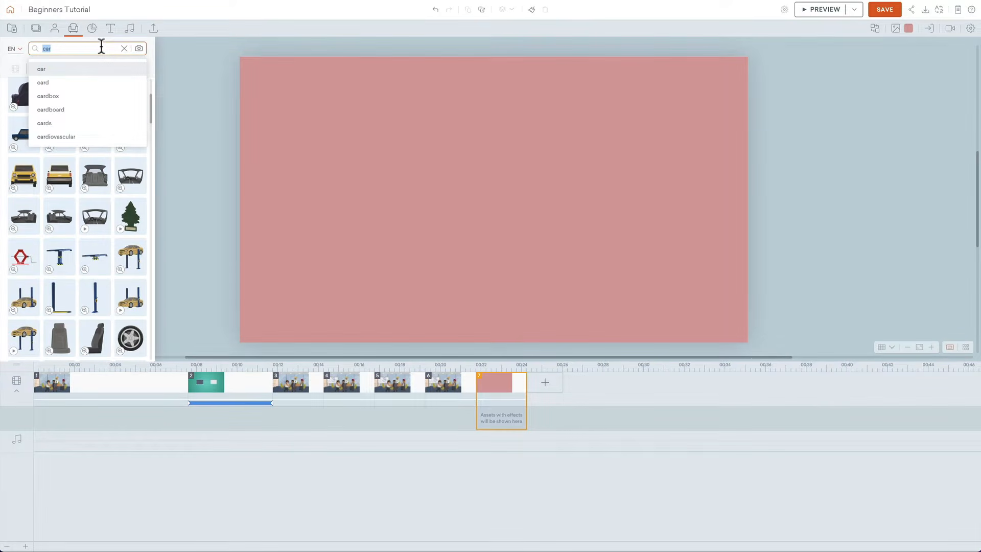
type("tree")
key("Return")
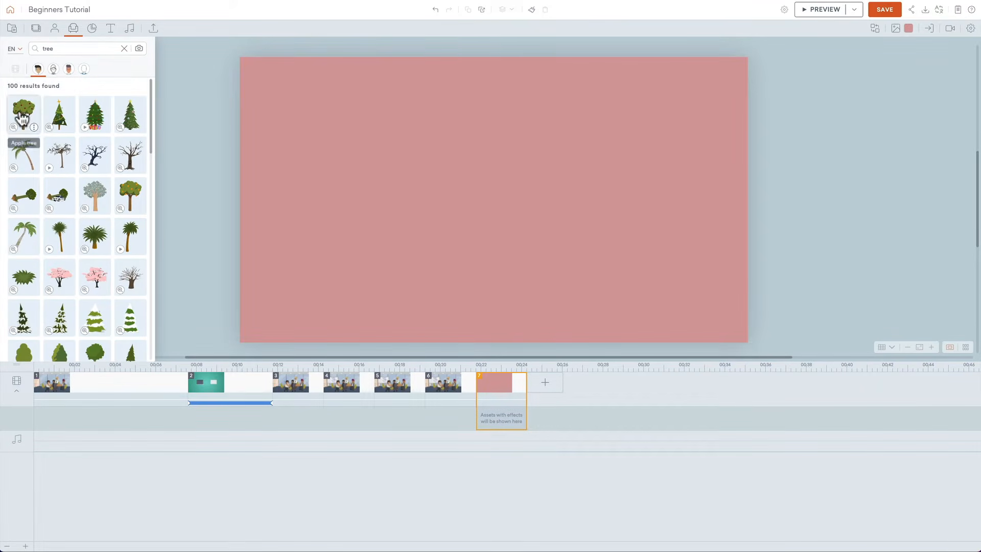
left_click(22, 119)
left_click_drag(532, 134, 289, 166)
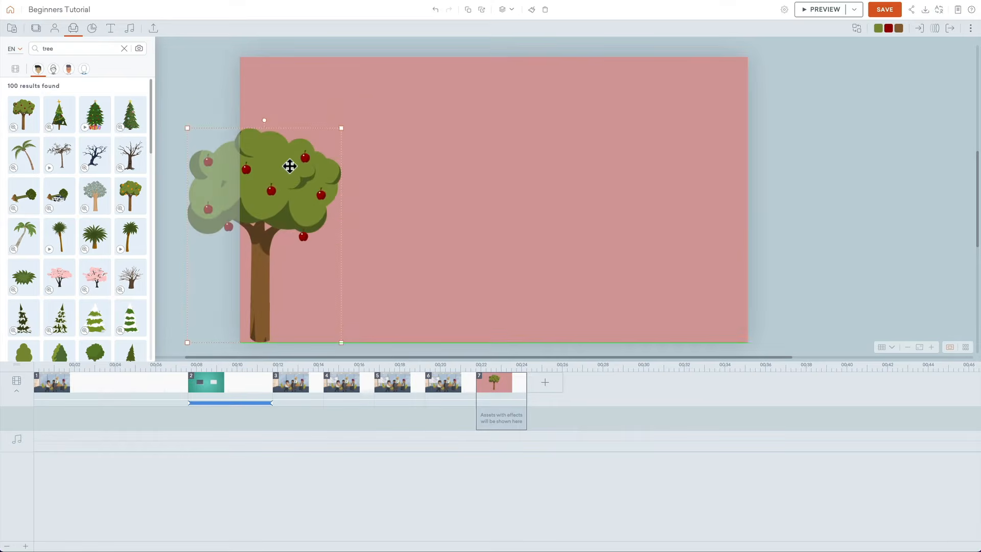
- Duplicate the apple tree and place the copy at the right edge of the scene
key("super+c")
key("super+v")
left_click_drag(445, 171, 720, 179)
- Change the tree scene's background color to light blue #9ECAD5
left_click(725, 80)
left_click(907, 31)
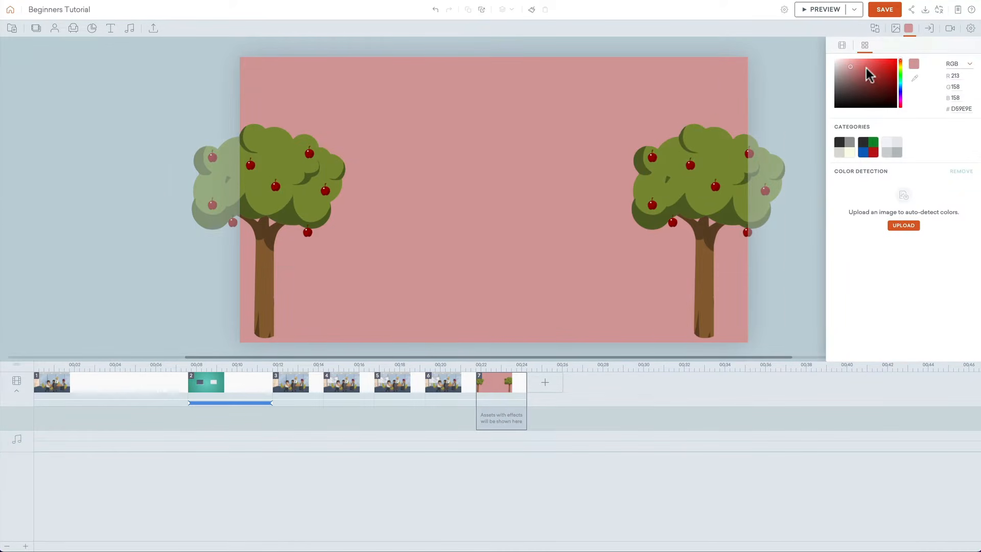
left_click(901, 84)
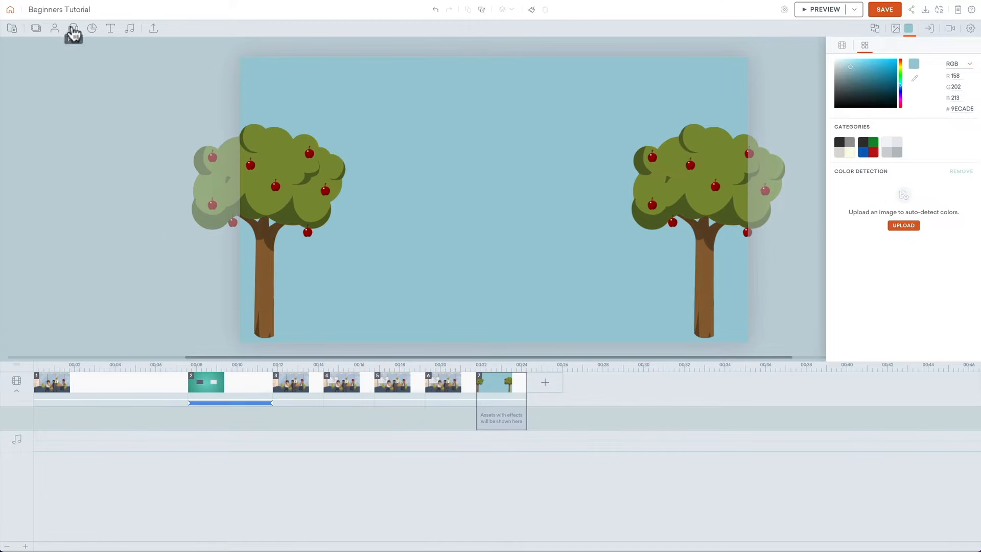
- Search the props for "sun" and add the static pale yellow glowing sun between the two trees
left_click(73, 28)
left_click(81, 48)
type("sun")
key("Return")
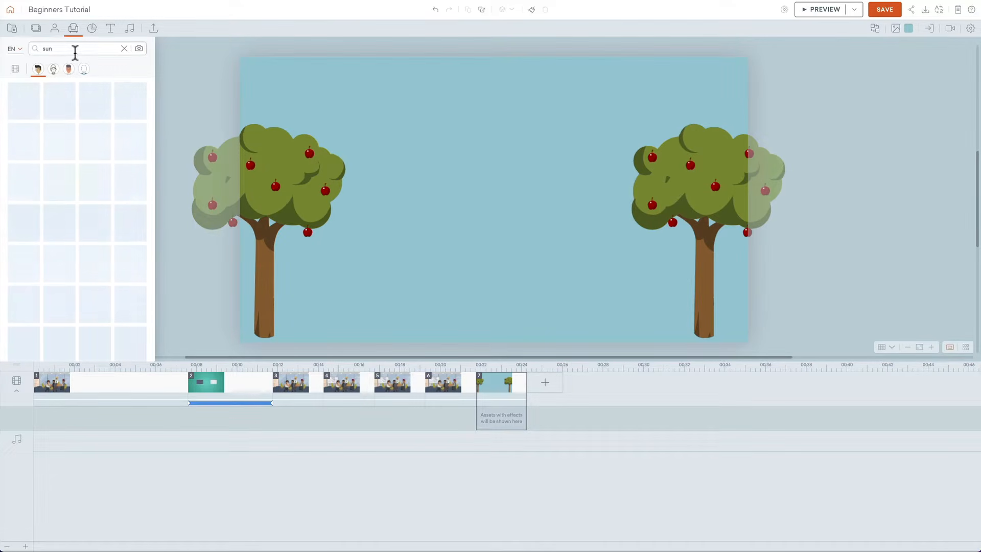
double_click(86, 51)
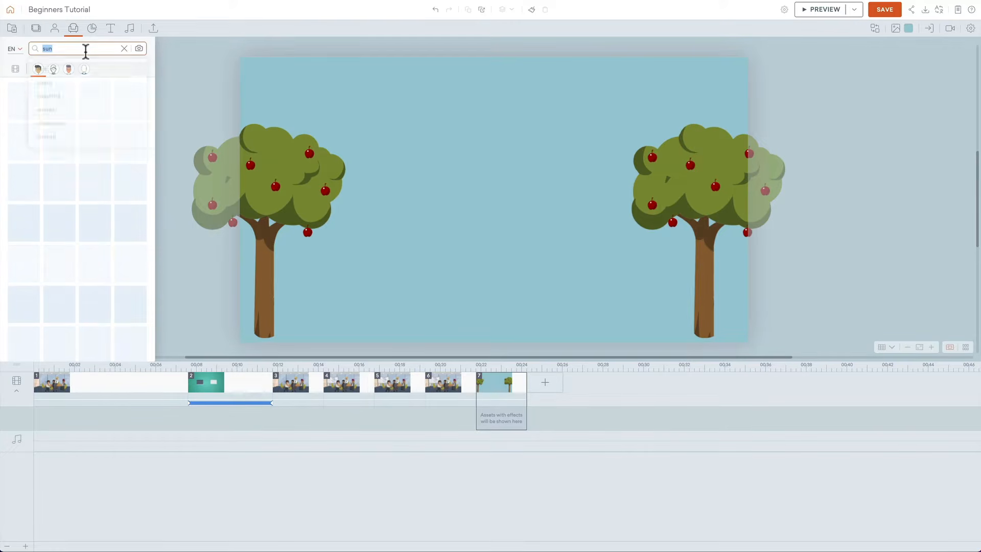
key("Return")
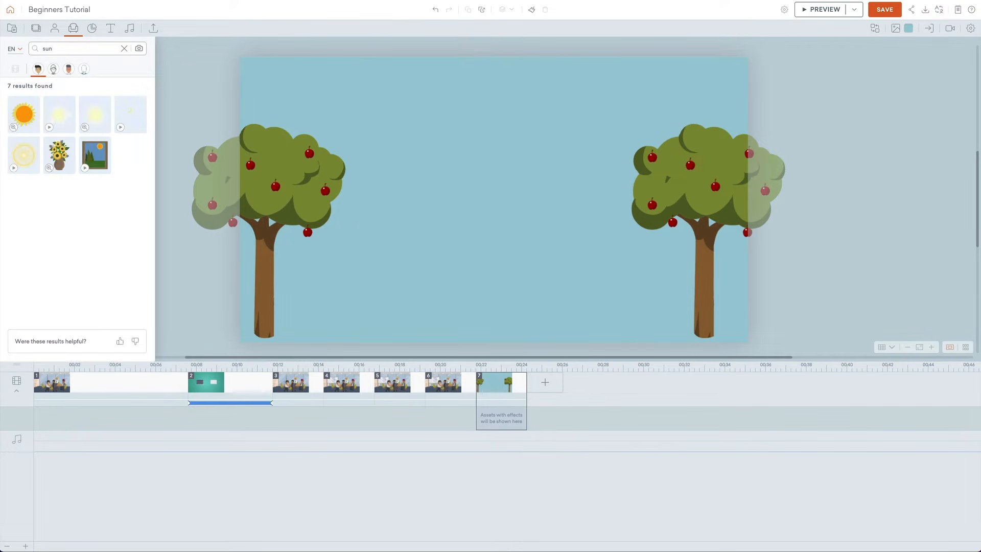
left_click(95, 113)
left_click_drag(526, 174, 524, 141)
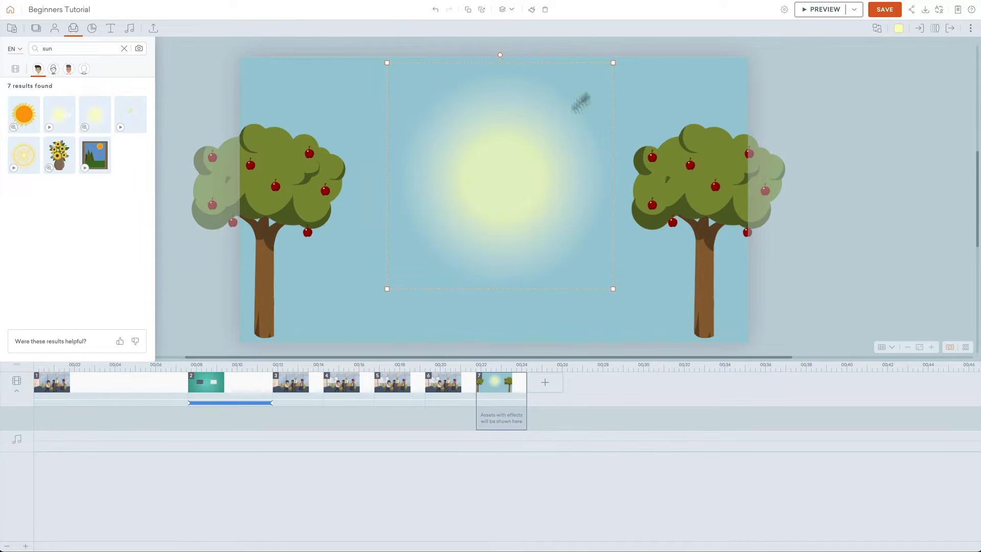
- Shrink the sun to roughly half its size and move it up to the top of the sky
left_click_drag(614, 63, 519, 157)
left_click_drag(453, 223, 400, 85)
left_click(456, 263)
- Lower both trees until their trunks extend below the scene, shift the second tree inward, and nudge the sun to the right
left_click_drag(316, 190, 316, 213)
left_click_drag(676, 179, 651, 200)
left_click(413, 191)
left_click_drag(395, 108, 421, 110)
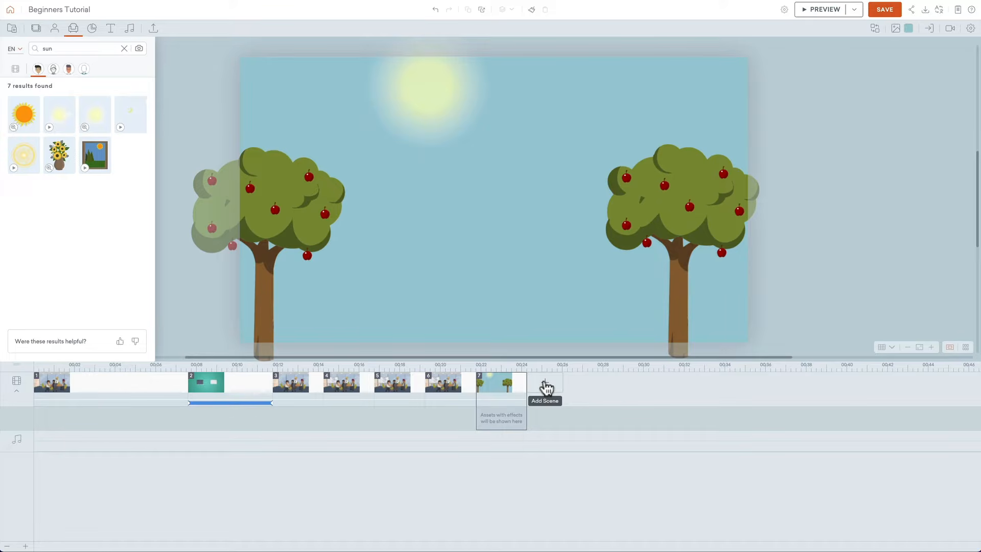
- Append a blank scene after scene 7, search the scene templates for "forest" and fill it with the Picnic template
left_click(544, 387)
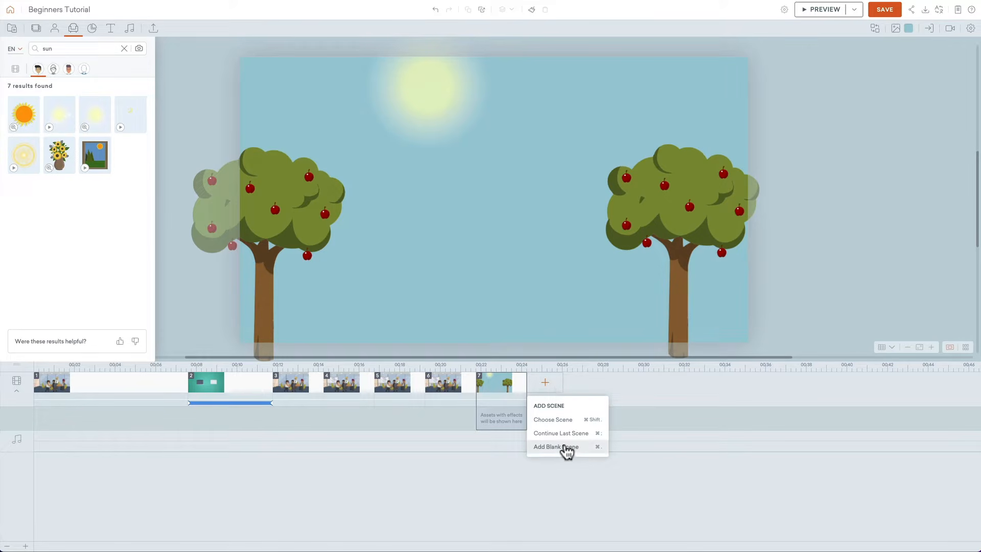
left_click(570, 426)
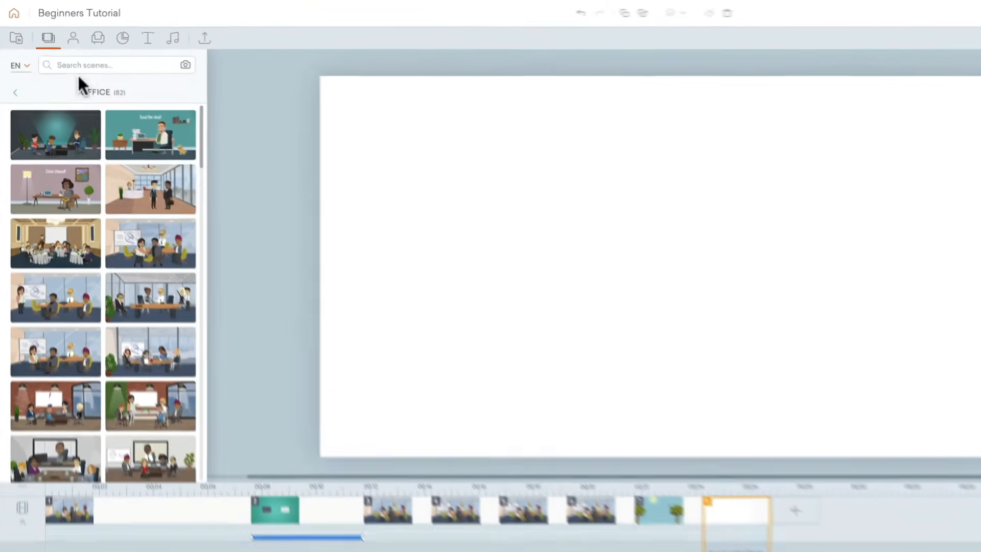
left_click(72, 52)
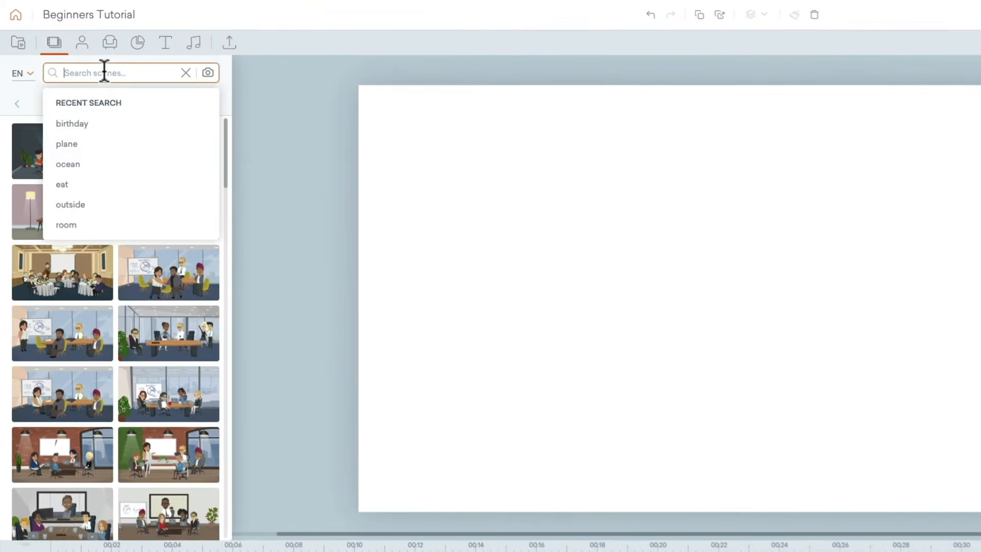
type("forest")
key("Return")
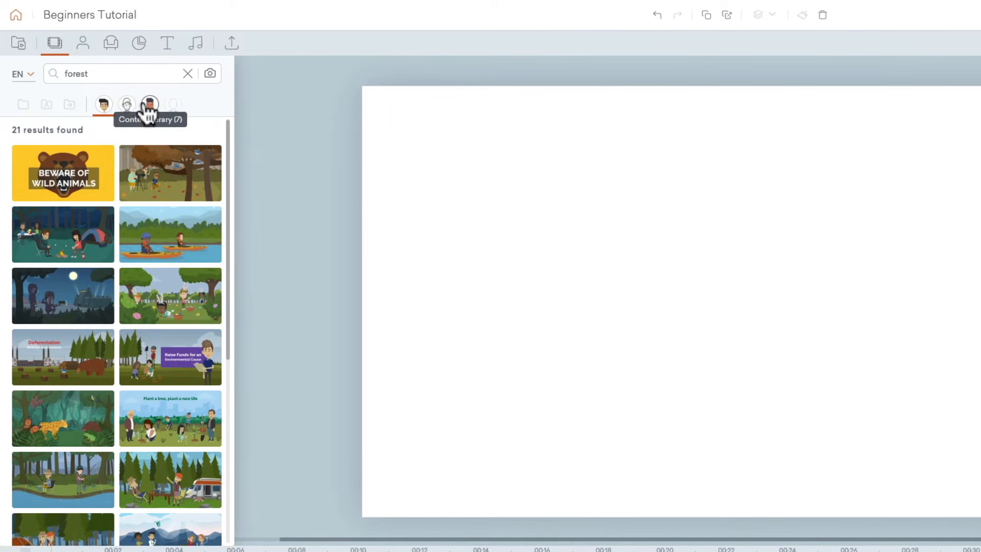
scroll(136, 352, "down", 4)
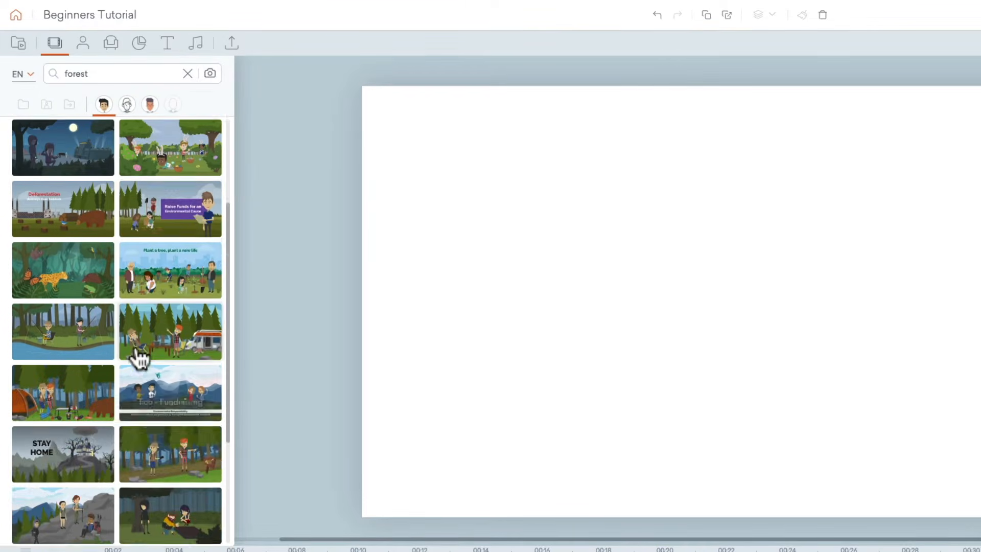
scroll(135, 320, "down", 3)
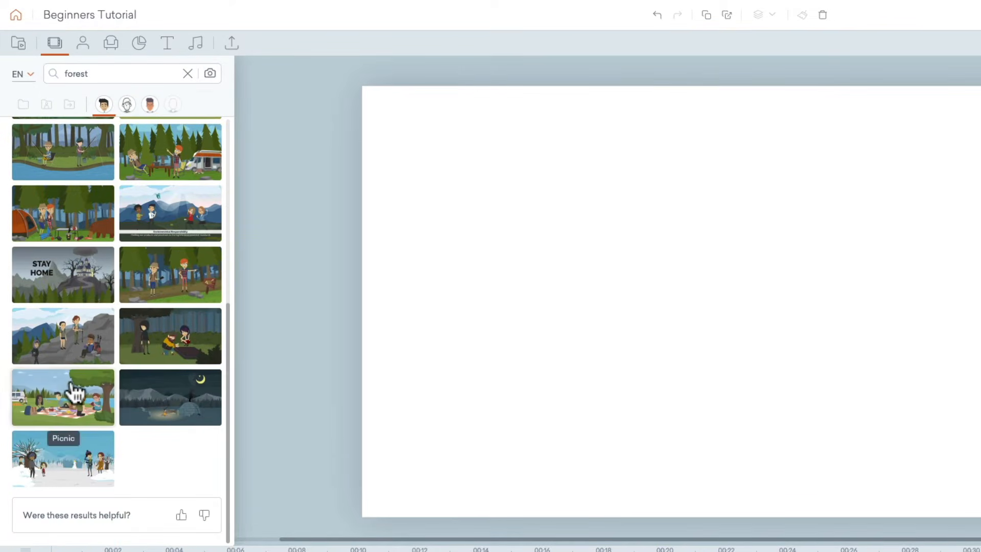
left_click(72, 416)
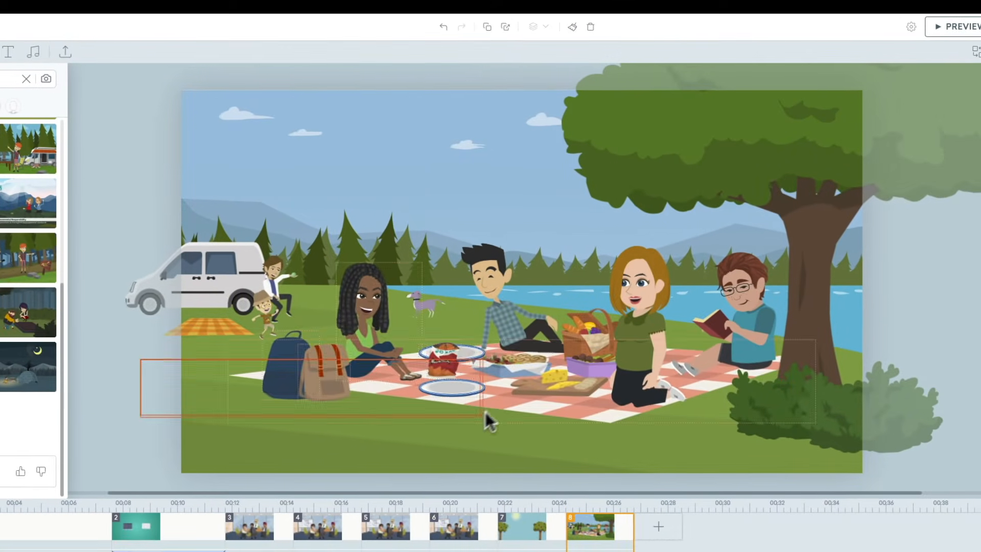
- Delete the picnic blankets, food, bags, van, dog and all characters from the Picnic scene, keeping only the landscape, tree and bushes
key("Delete")
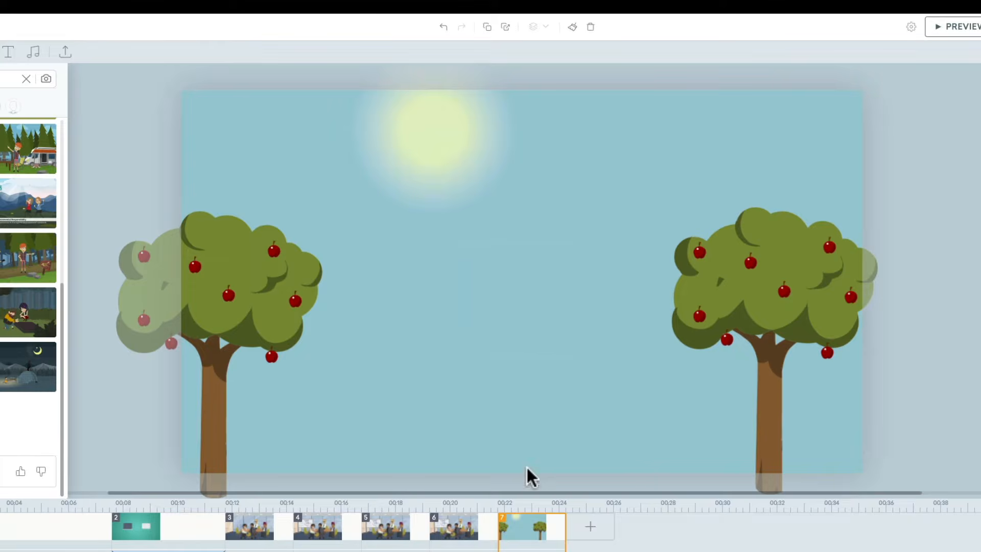
key("super+z")
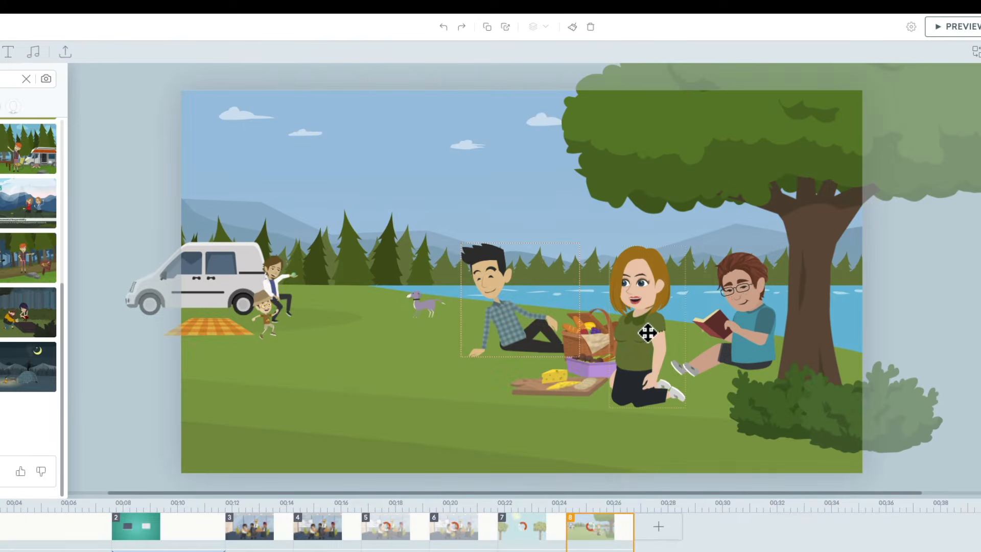
key("Delete")
left_click(596, 329)
key("Delete")
left_click(508, 317)
key("Delete")
left_click(412, 302)
key("Delete")
left_click(278, 294)
key("Delete")
left_click(228, 307)
key("Delete")
left_click(228, 322)
key("Delete")
left_click(261, 309)
key("Delete")
key("Delete")
left_click(605, 368)
key("Delete")
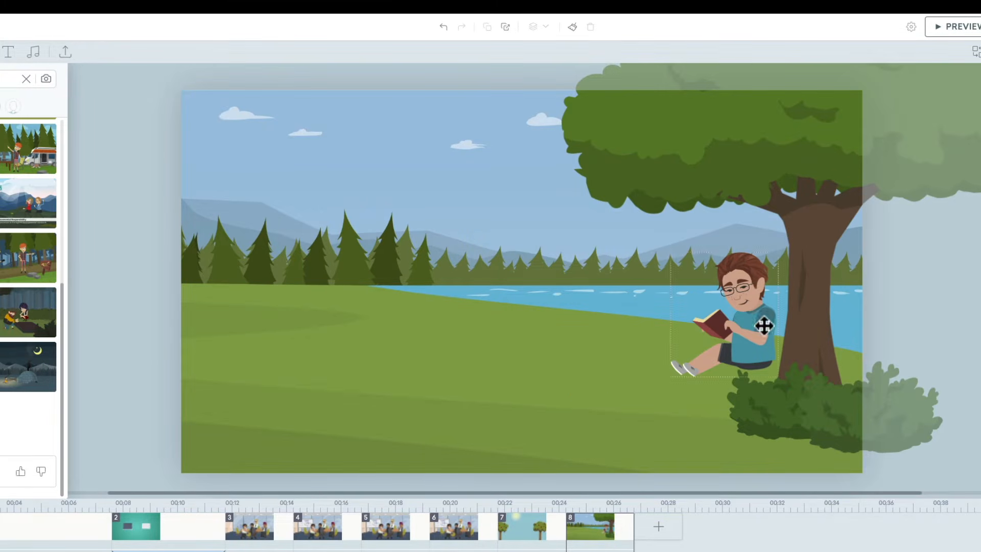
left_click(760, 329)
key("Delete")
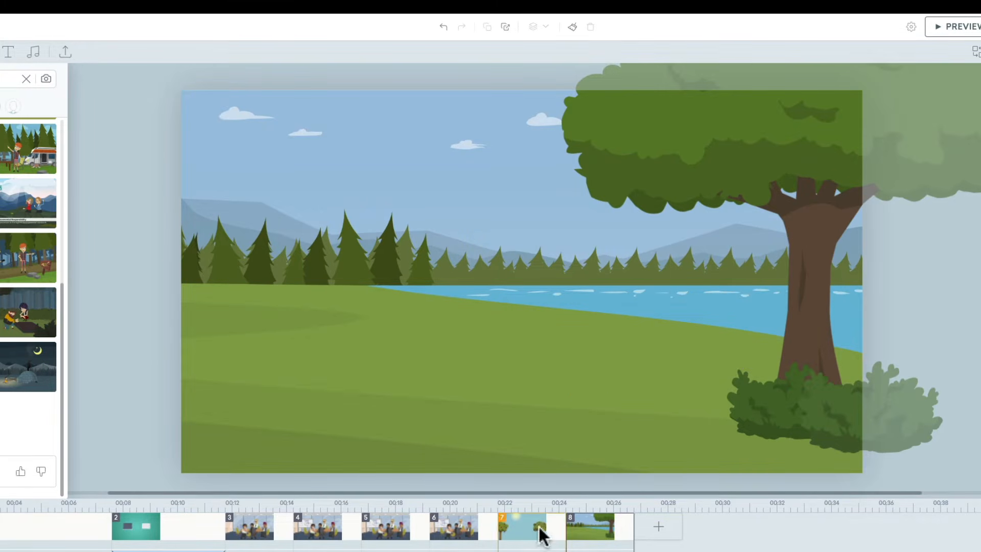
- Compare the apple tree scene 7 with the cleared lakeside scene 8, ending on scene 8
left_click(542, 534)
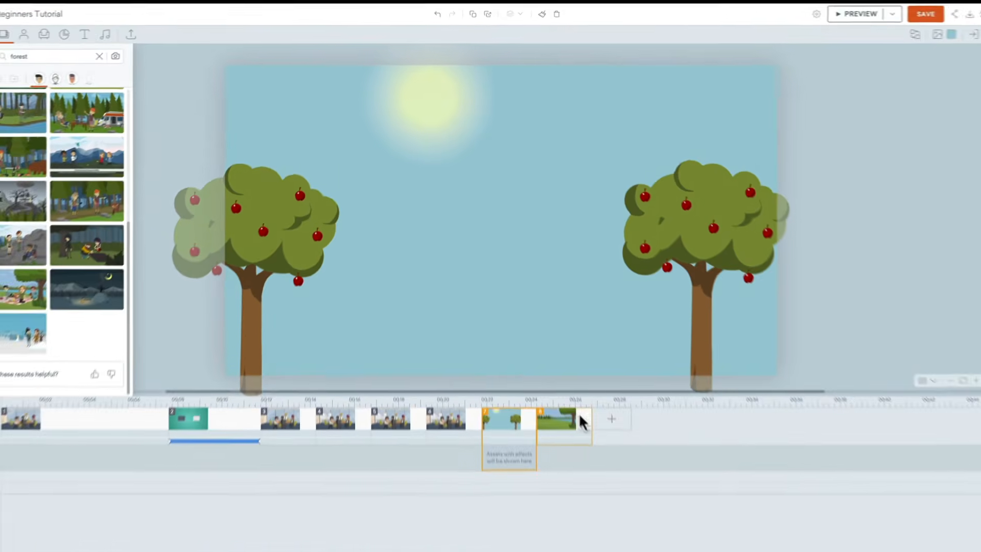
left_click(590, 526)
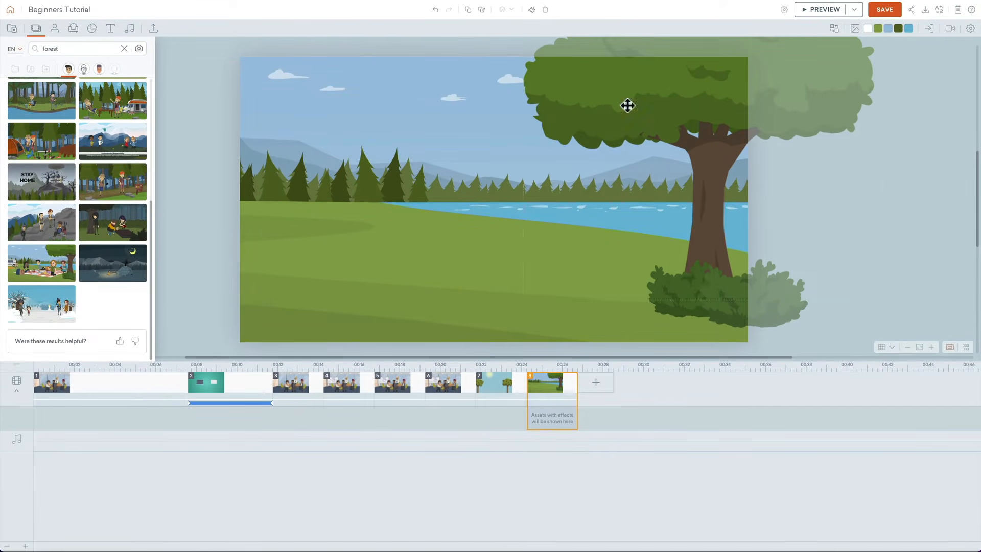
left_click(884, 184)
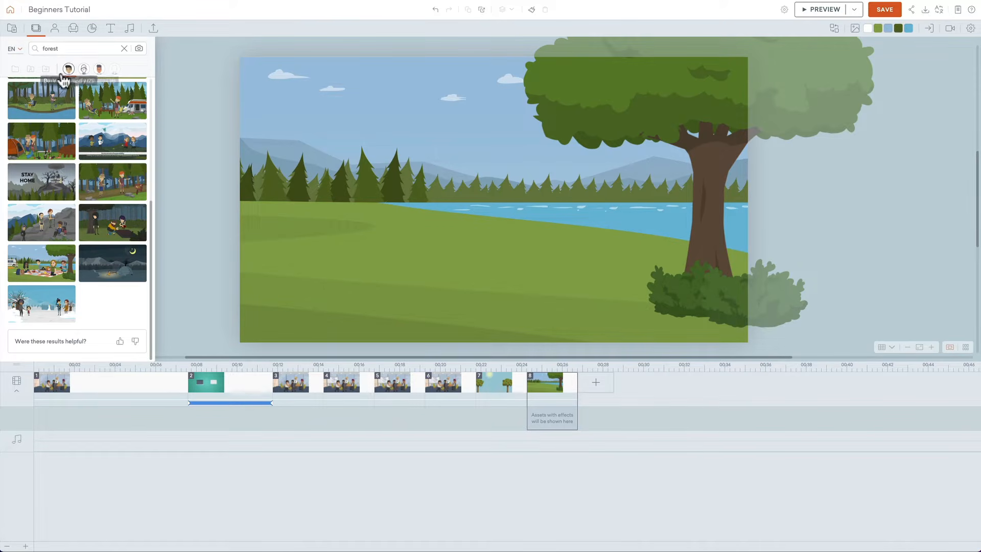
- Add the Santa character to the lakeside scene and stand him on the grass in the left part of the scene
left_click(55, 28)
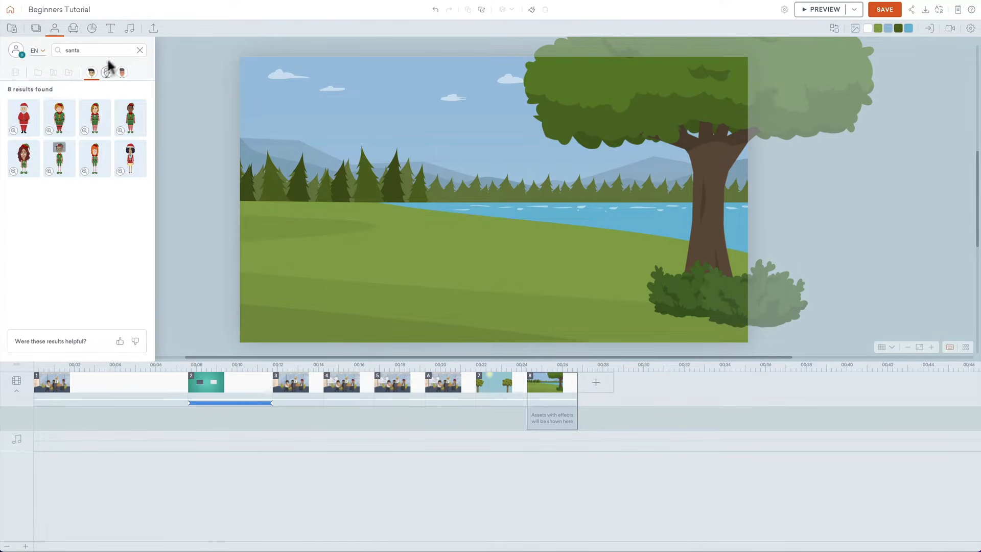
left_click(24, 117)
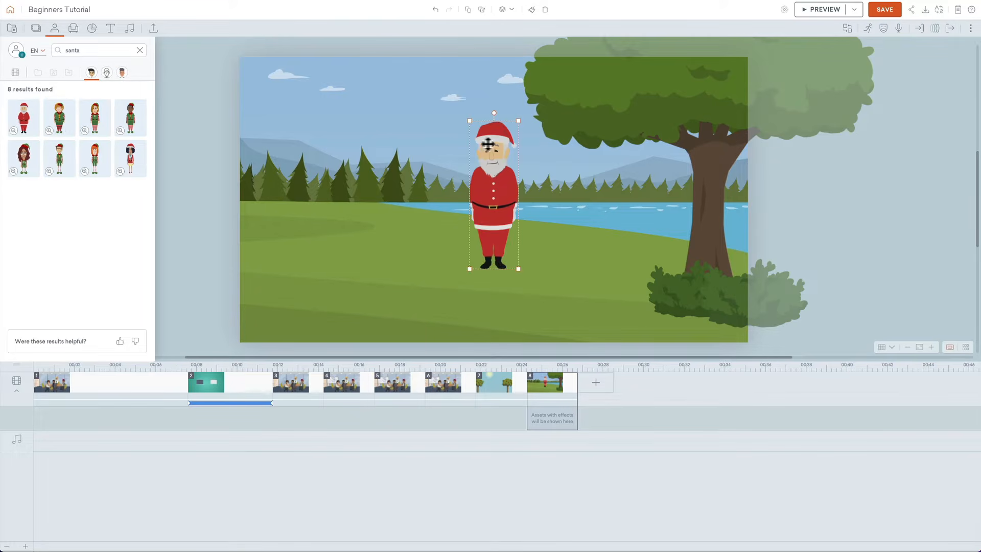
left_click_drag(484, 145, 361, 162)
left_click(380, 117)
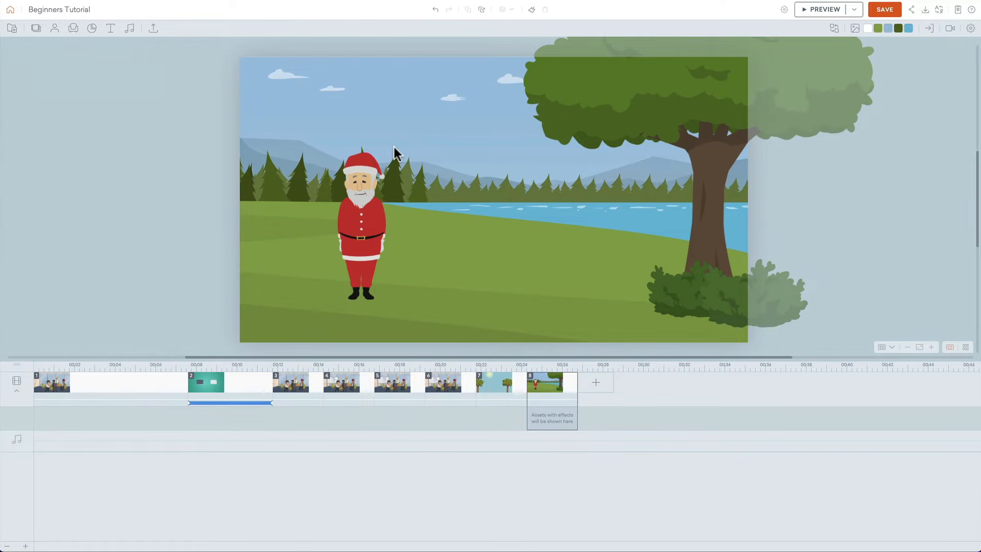
left_click_drag(356, 191, 325, 199)
left_click(380, 168)
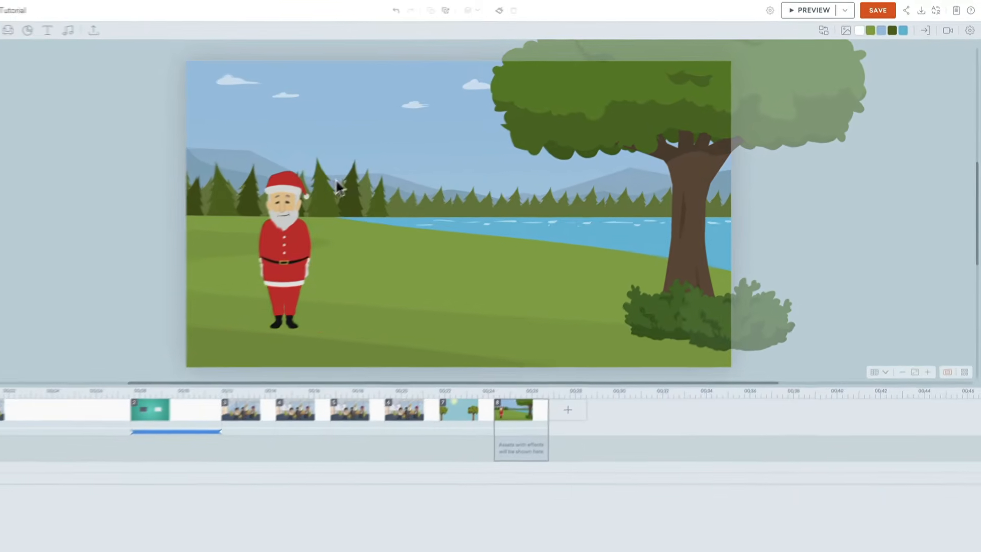
- Enlarge Santa to about two thirds of the scene's height and place him near the scene's left edge
left_click(295, 196)
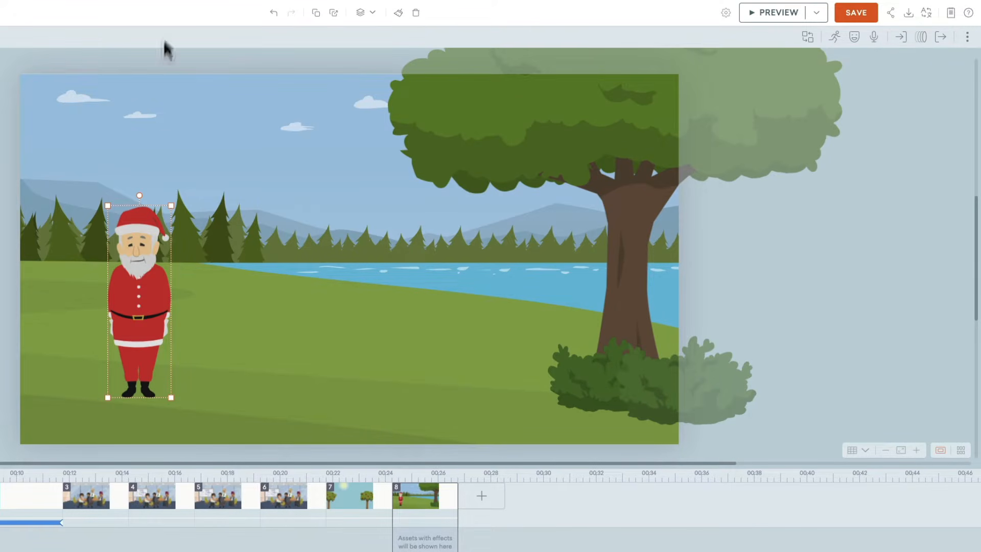
left_click_drag(135, 235, 108, 246)
left_click_drag(144, 218, 185, 91)
left_click_drag(132, 151, 115, 195)
key("Escape")
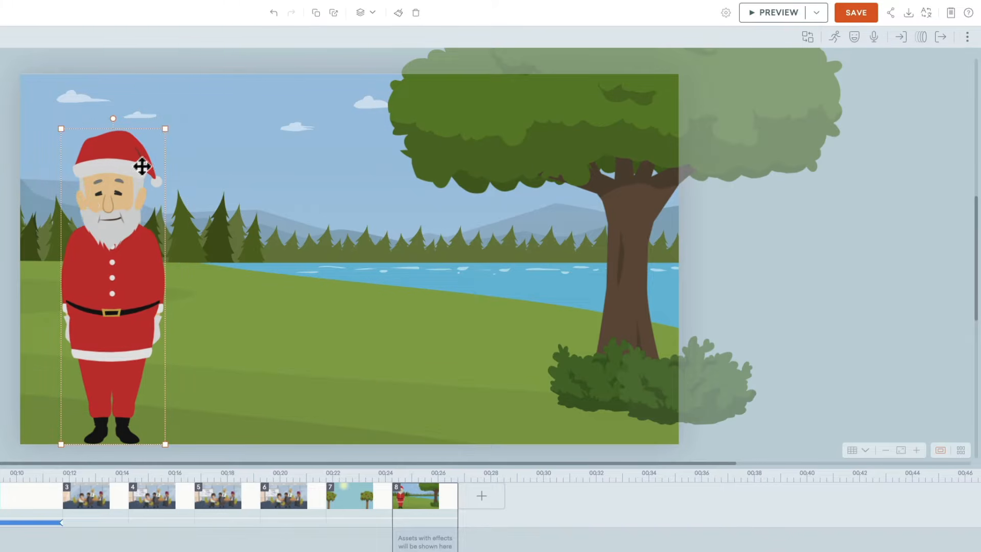
left_click_drag(167, 129, 101, 196)
key("Escape")
- Search the actions for "walk" and apply a side-facing walking action to Santa
left_click(100, 229)
left_click(834, 38)
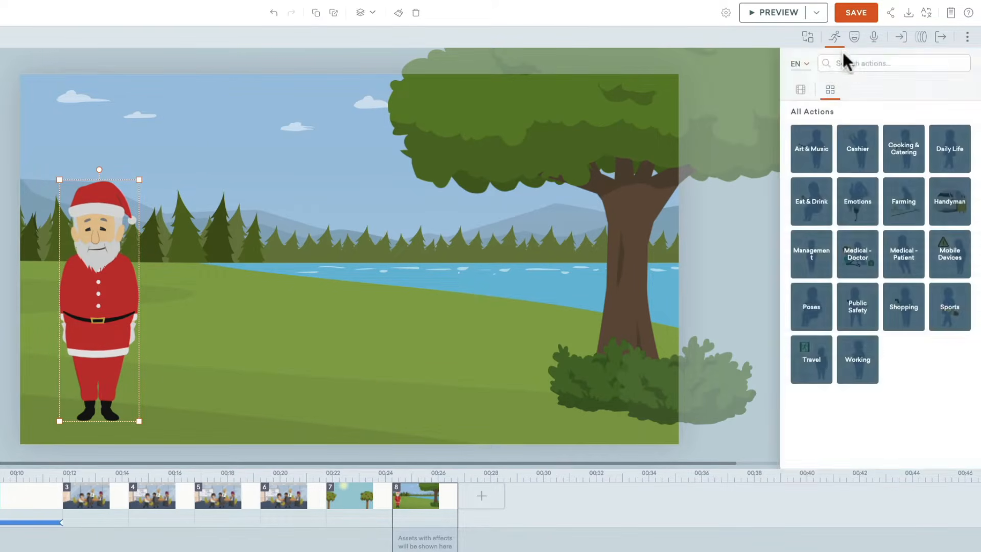
left_click(856, 61)
type("walk")
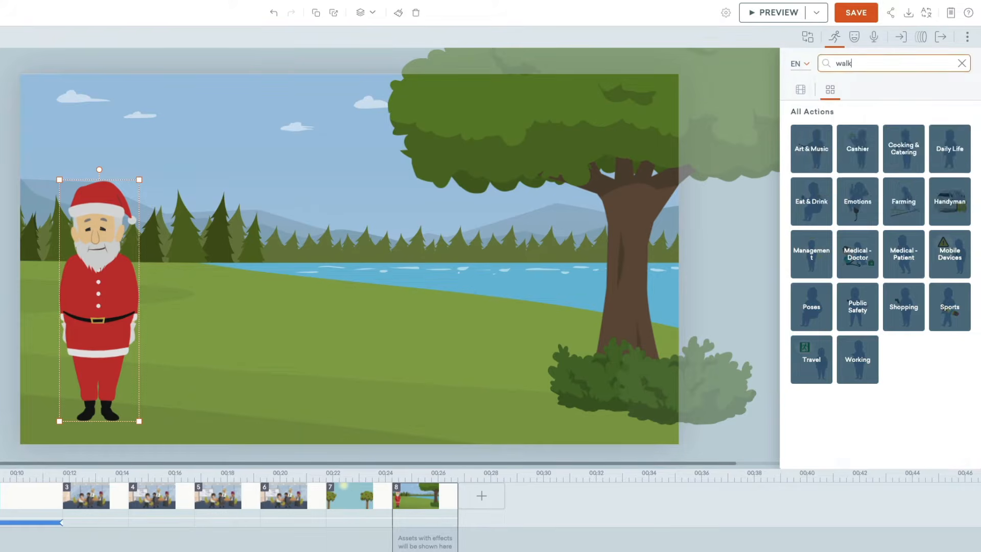
key("Return")
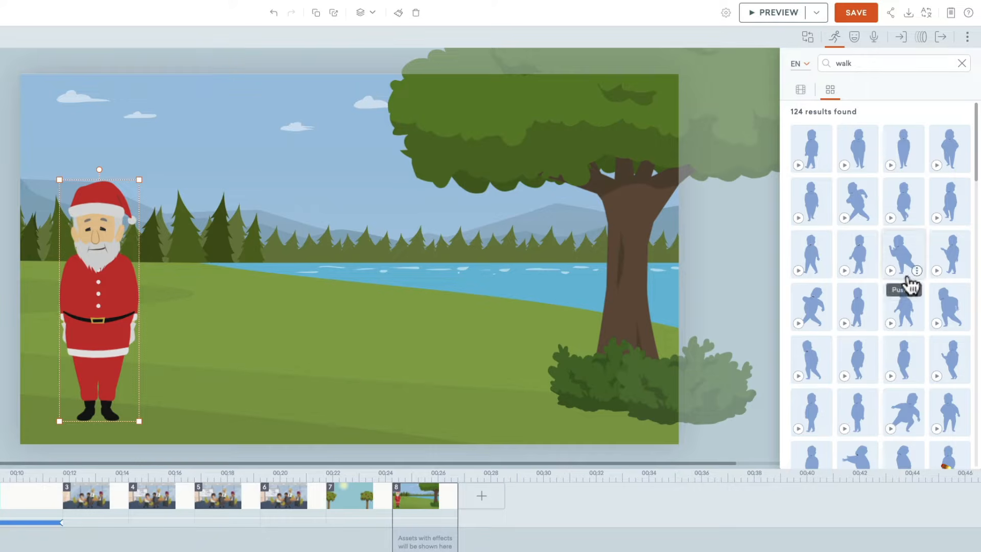
left_click(859, 313)
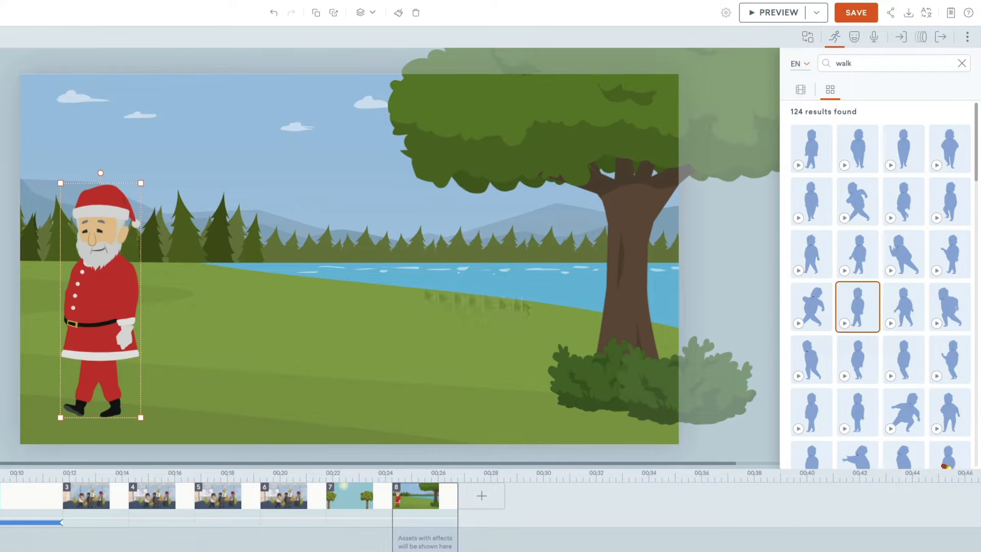
- Crop Santa with the default crop frame, cutting off the top of his hat and his feet
right_click(100, 227)
left_click(98, 222)
right_click(97, 217)
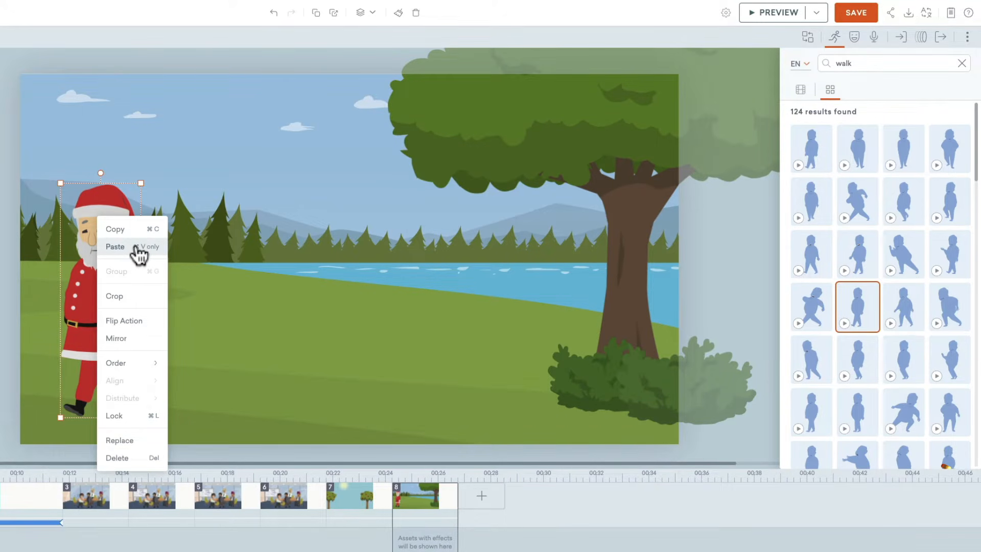
left_click(114, 296)
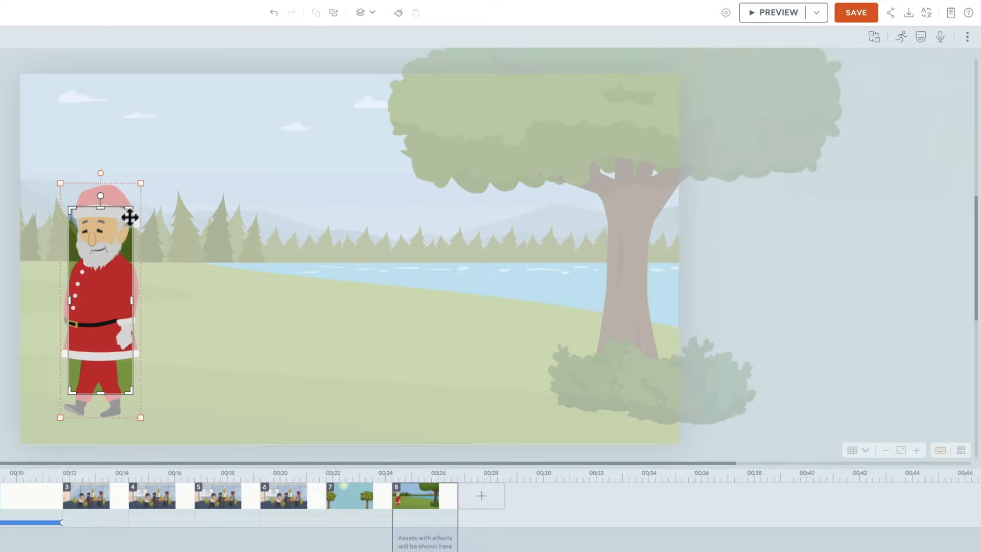
left_click(13, 189)
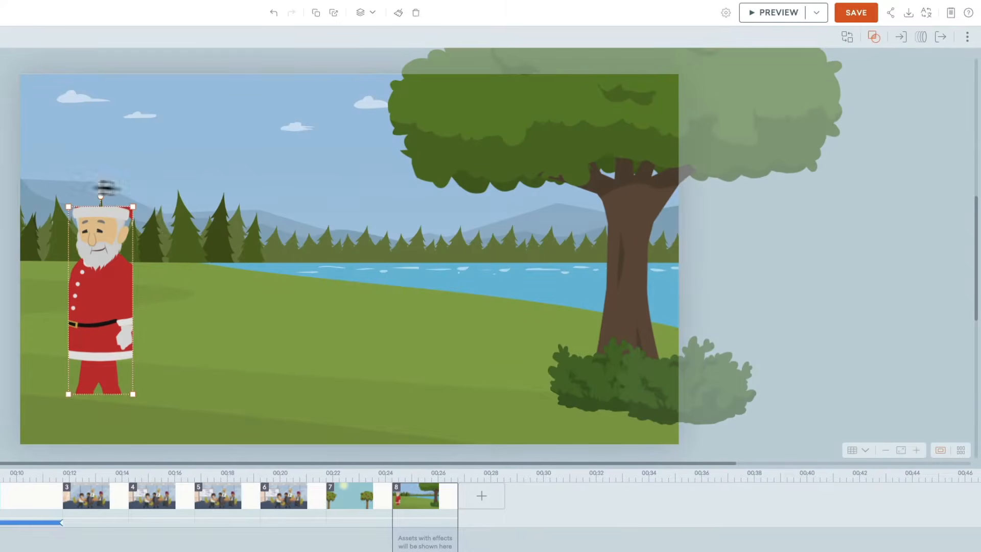
- Tighten Santa's crop to a narrow frame around his face and move the cropped piece up into the sky
double_click(115, 302)
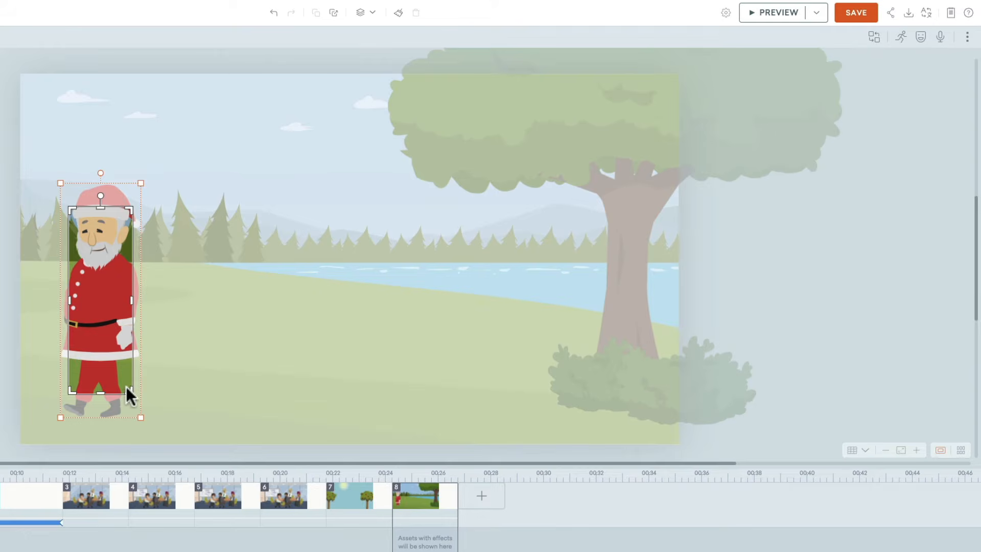
left_click_drag(129, 388, 88, 284)
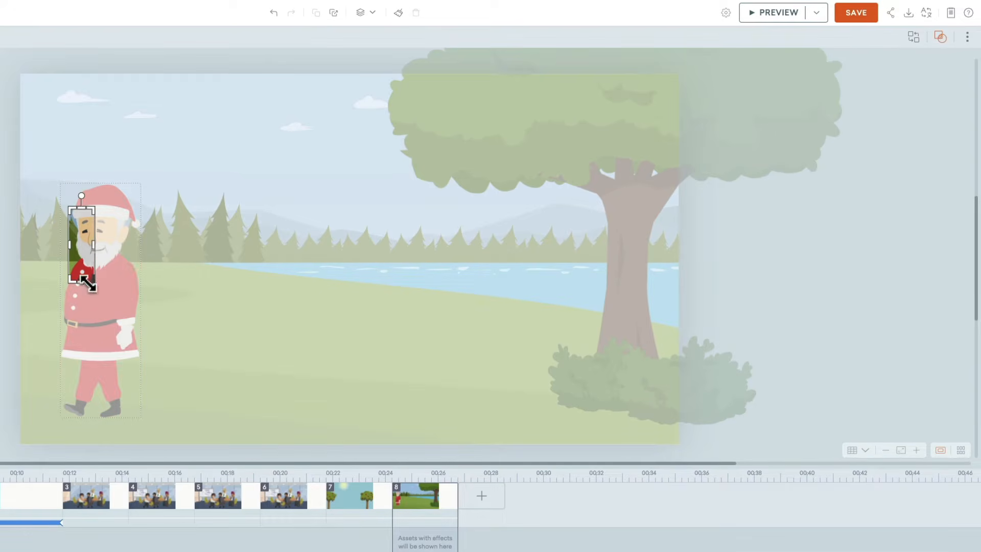
left_click_drag(83, 238, 184, 150)
key("Escape")
key("Escape")
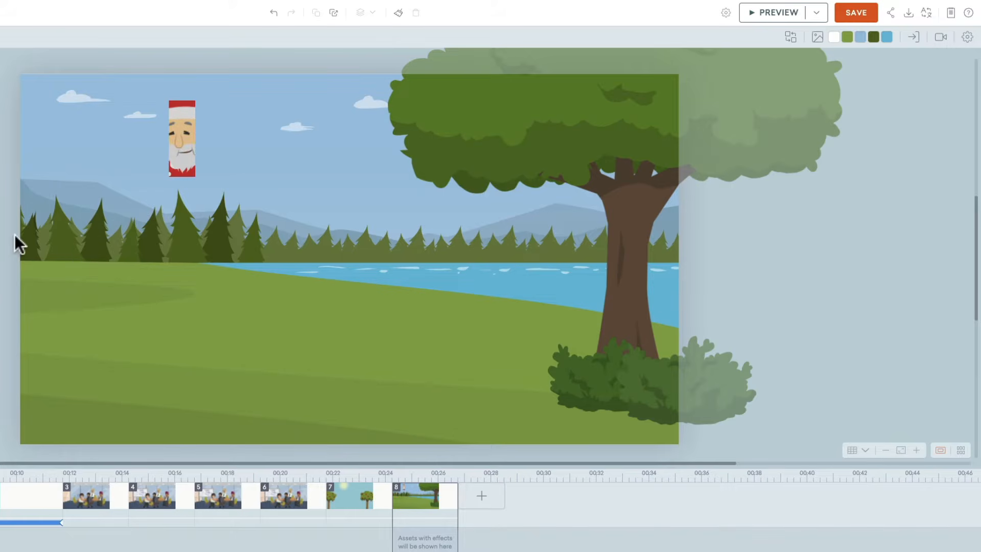
- Undo the repositioning and cropping of Santa until the full walking figure is restored
key("super+z")
key("super+z")
key("super+z")
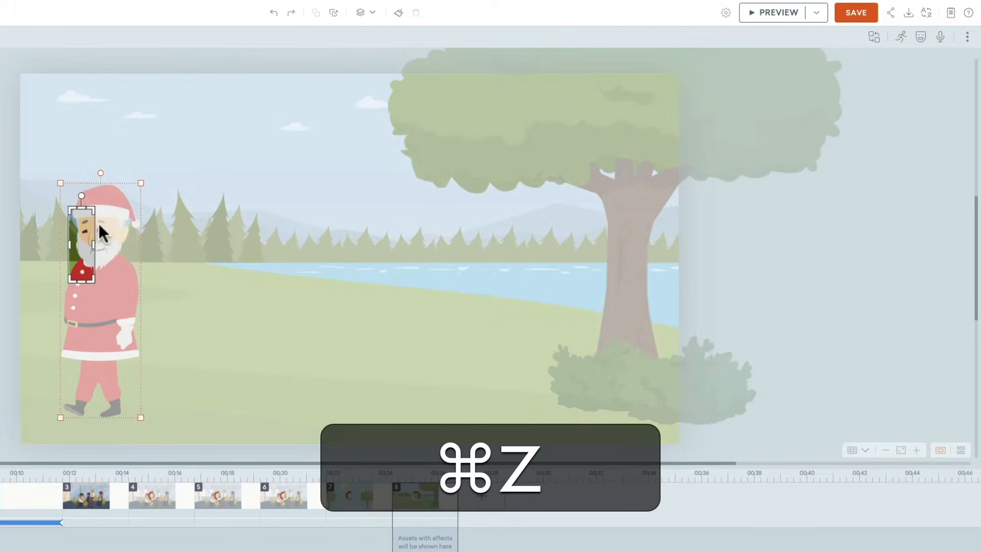
key("super+z")
key("super+z")
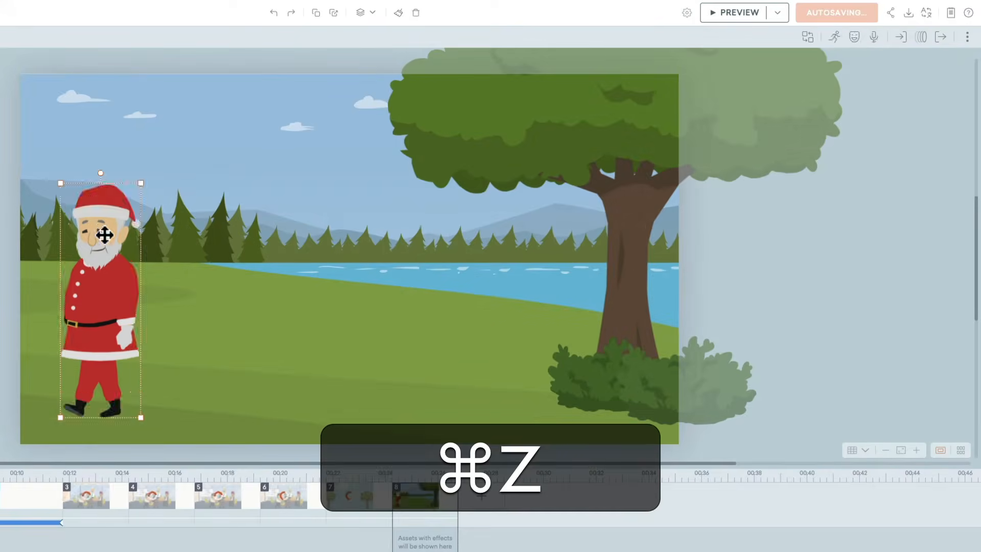
- Flip Santa's walking action to face the other way, and mirror him twice so he faces the lake
left_click(99, 219)
right_click(95, 227)
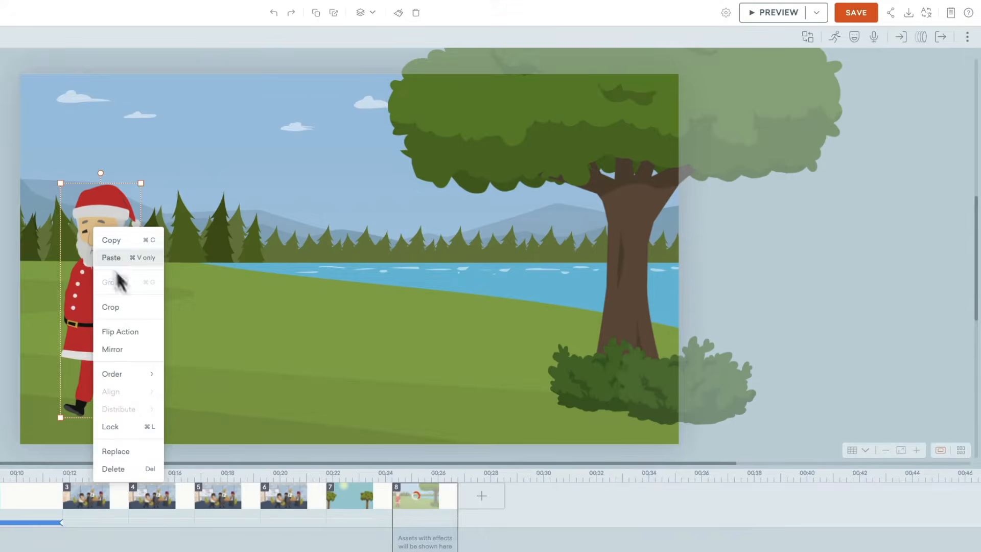
left_click(134, 331)
right_click(101, 227)
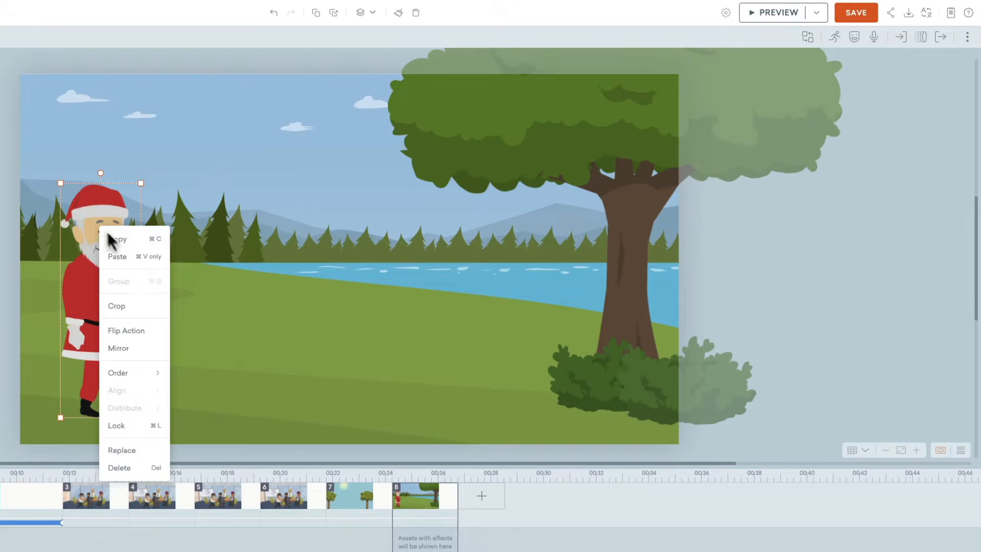
left_click(139, 349)
right_click(106, 250)
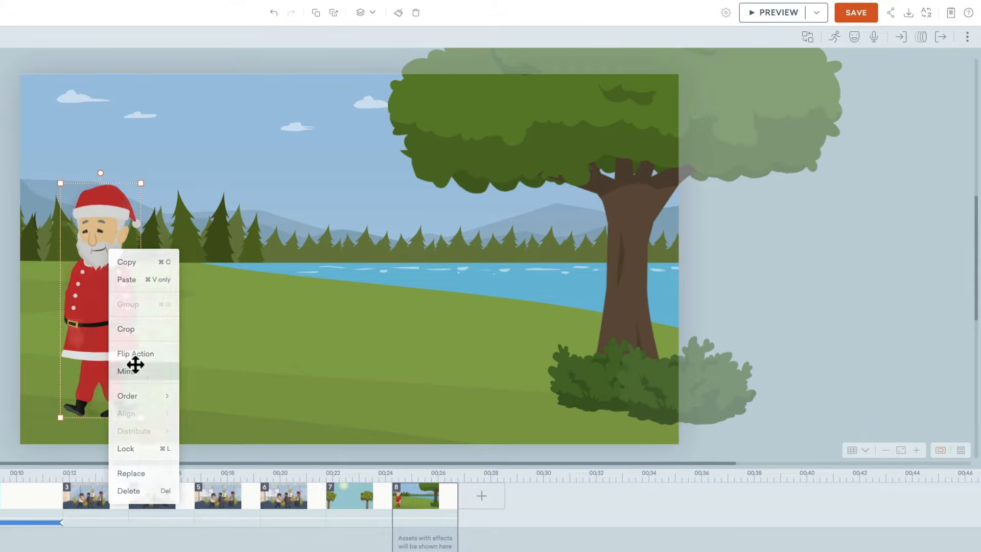
left_click(135, 365)
- Lock Santa in place and try to move him across the scene
right_click(97, 218)
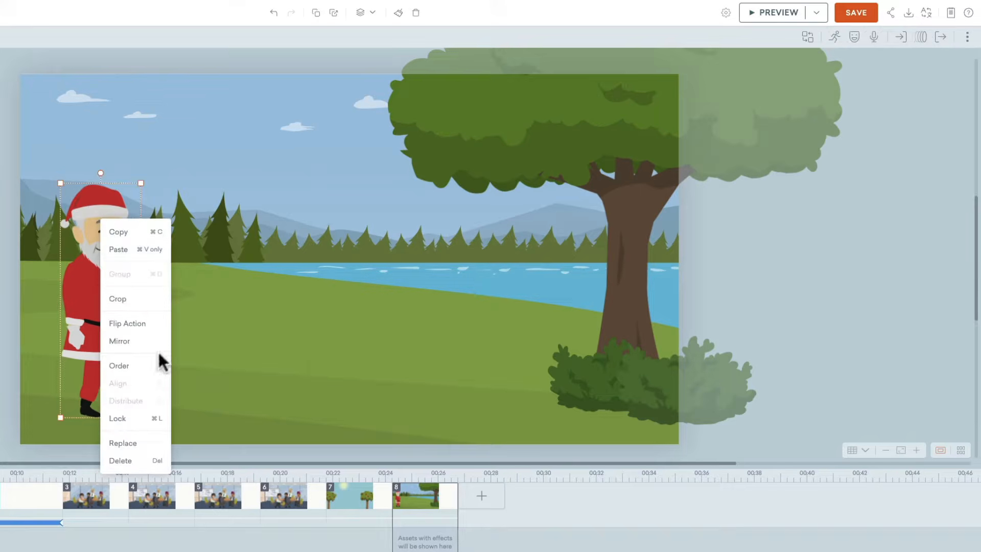
mouse_move(151, 368)
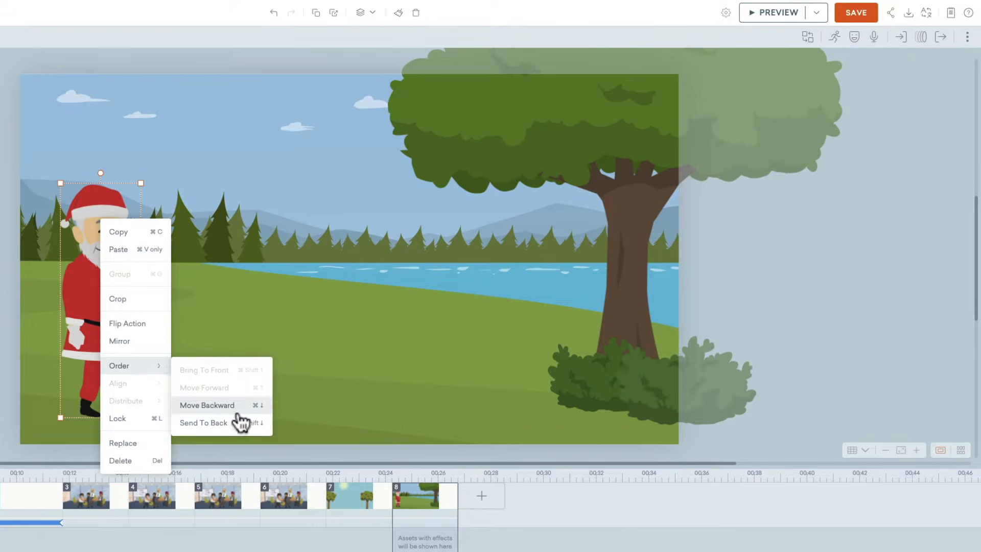
left_click(148, 420)
left_click(44, 245)
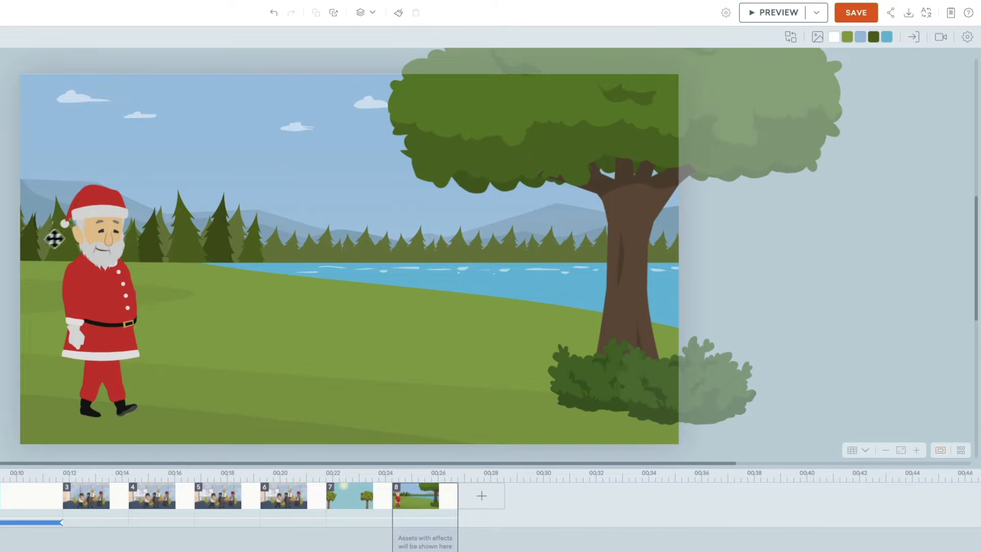
left_click_drag(95, 232, 204, 180)
left_click(100, 200)
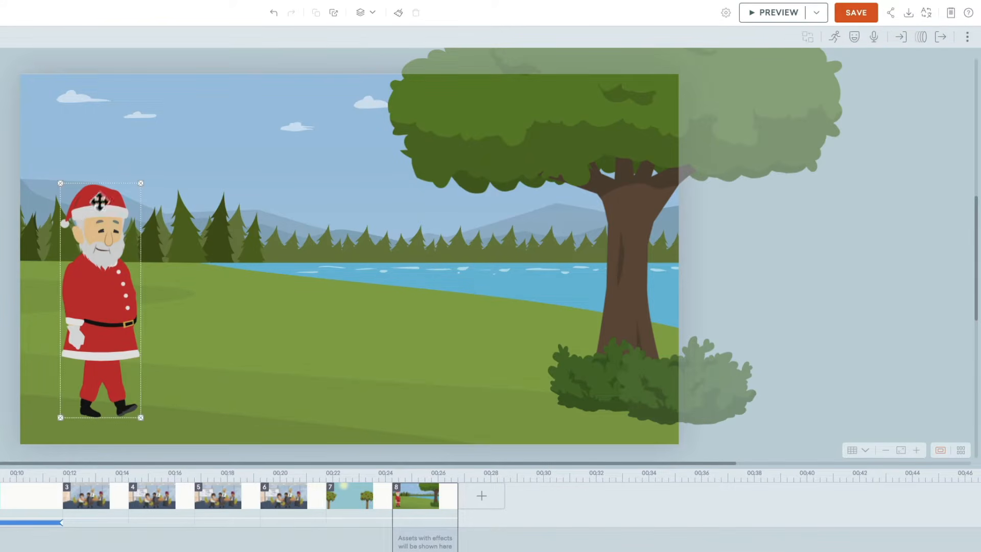
- Unlock Santa and select him again
right_click(102, 237)
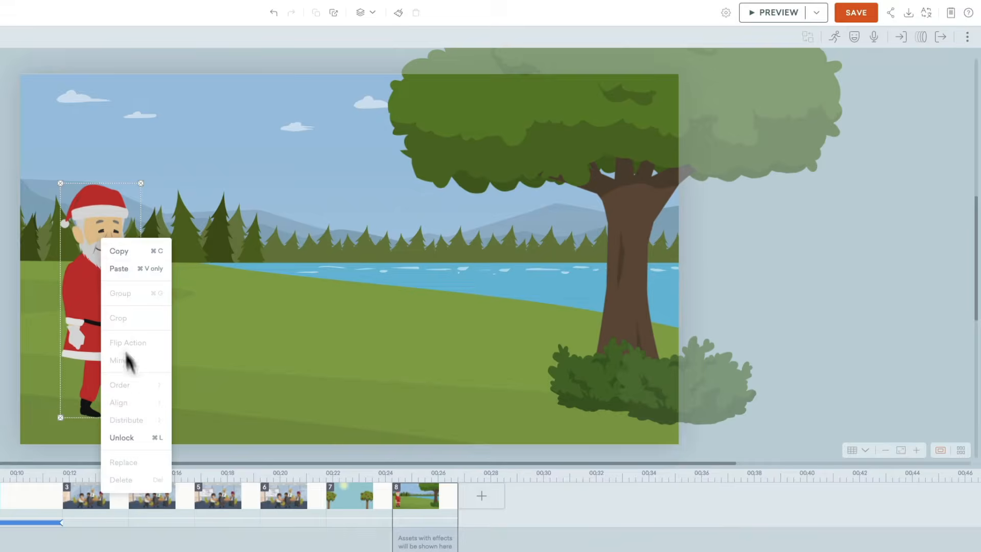
left_click(134, 438)
left_click(101, 228)
- Use Replace to swap Santa for a blonde female elf, a red-haired female elf and a male elf in turn
right_click(97, 236)
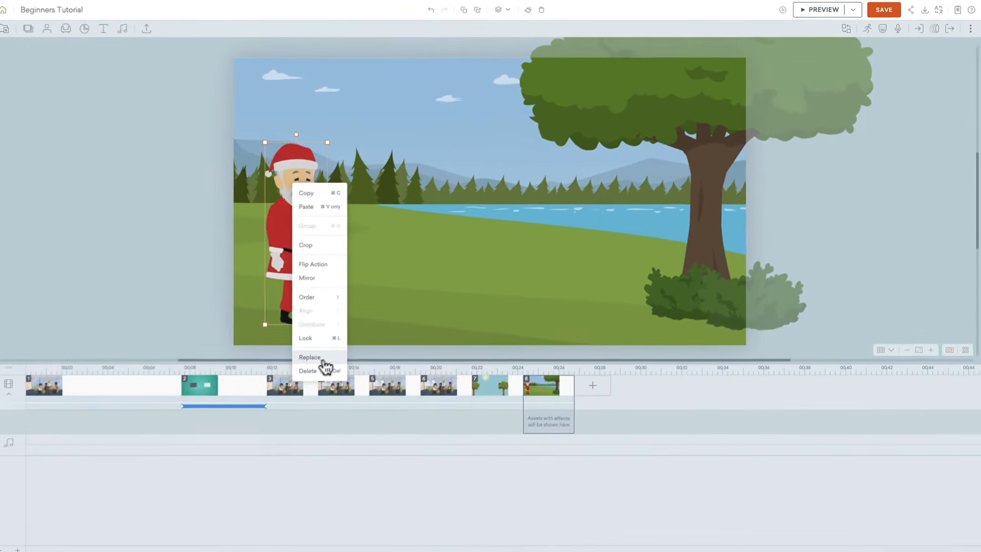
left_click(163, 445)
left_click(101, 125)
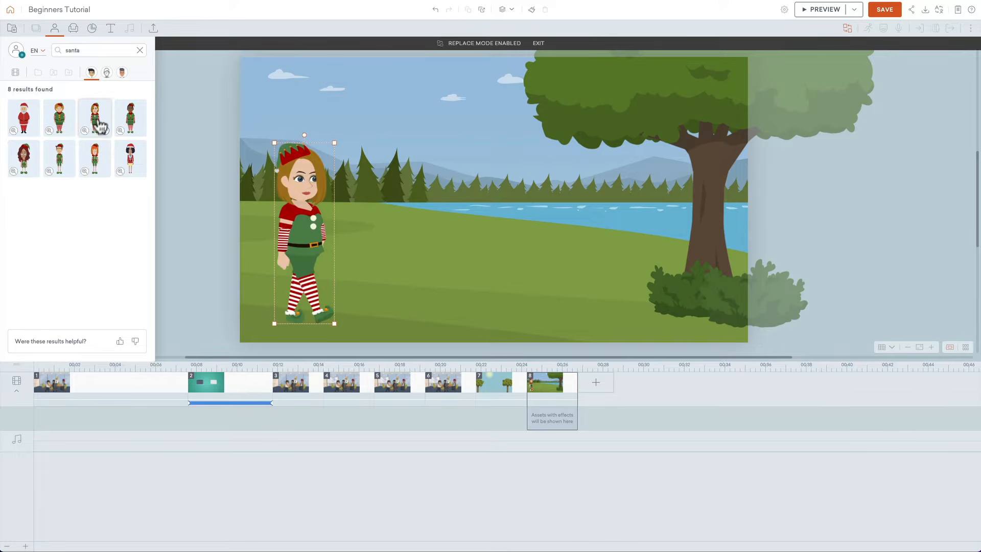
left_click(97, 152)
left_click(62, 159)
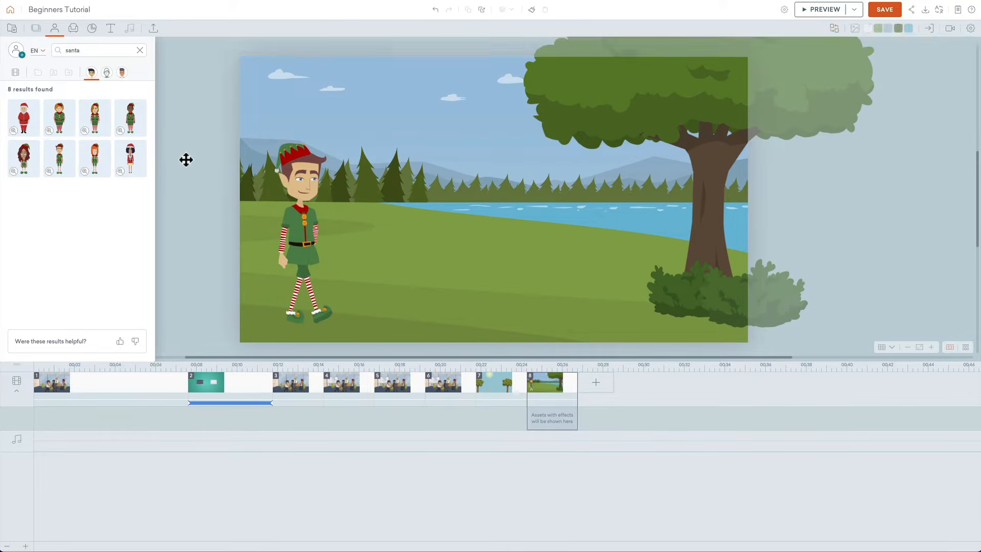
- Undo the character replacements until Santa is back, delete him, and undo the deletion
key("super+z")
key("super+z")
key("super+z")
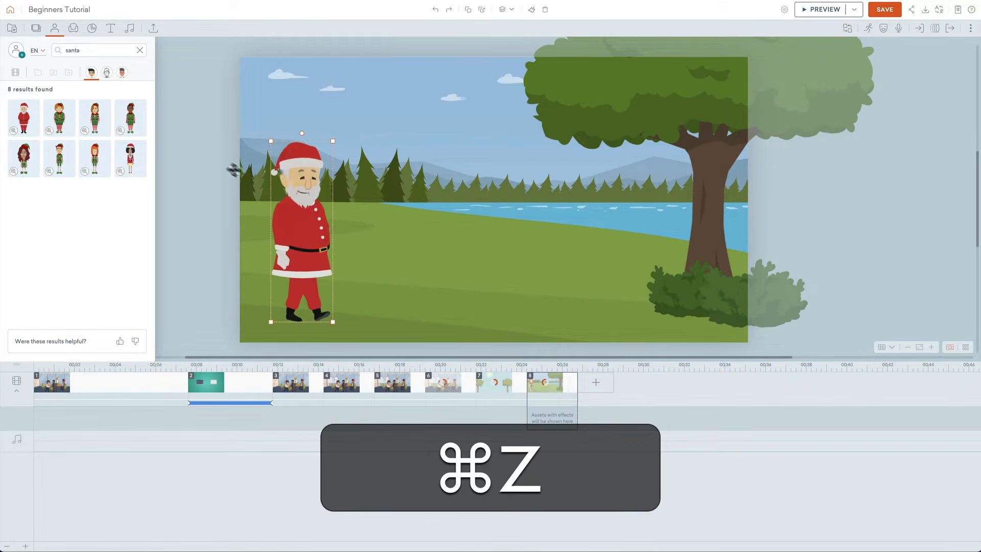
key("Delete")
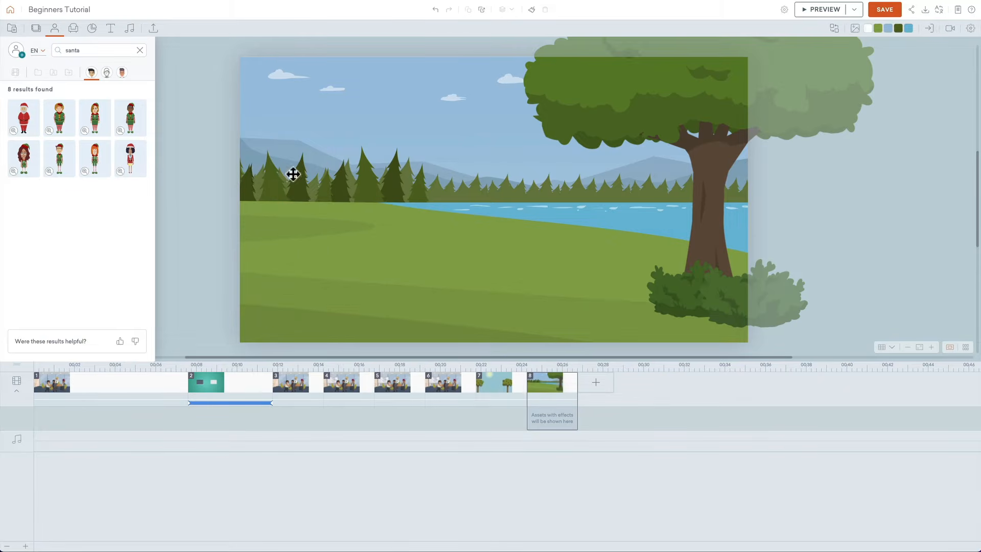
key("super+z")
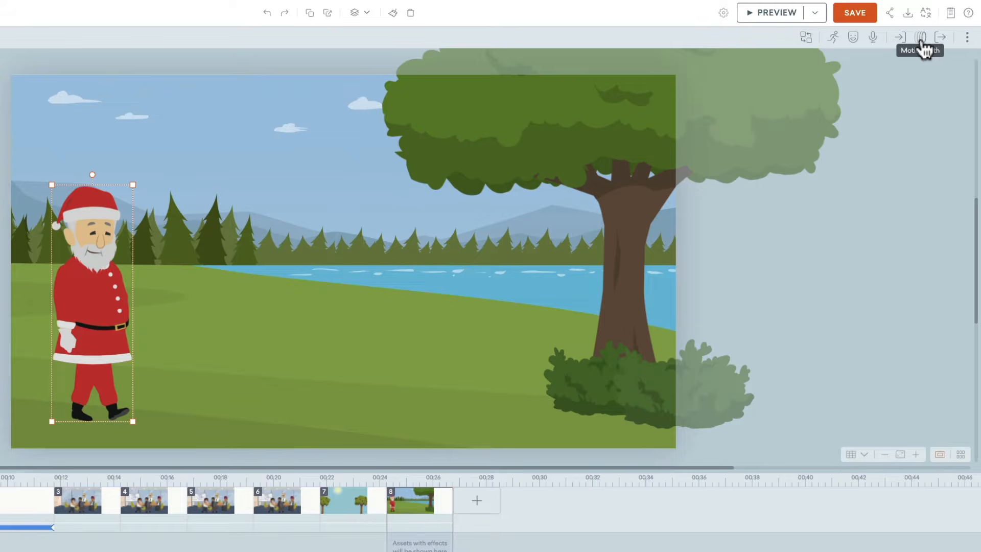
- Add a Line - Horizontal motion path to Santa and check its start and end figures
left_click(922, 42)
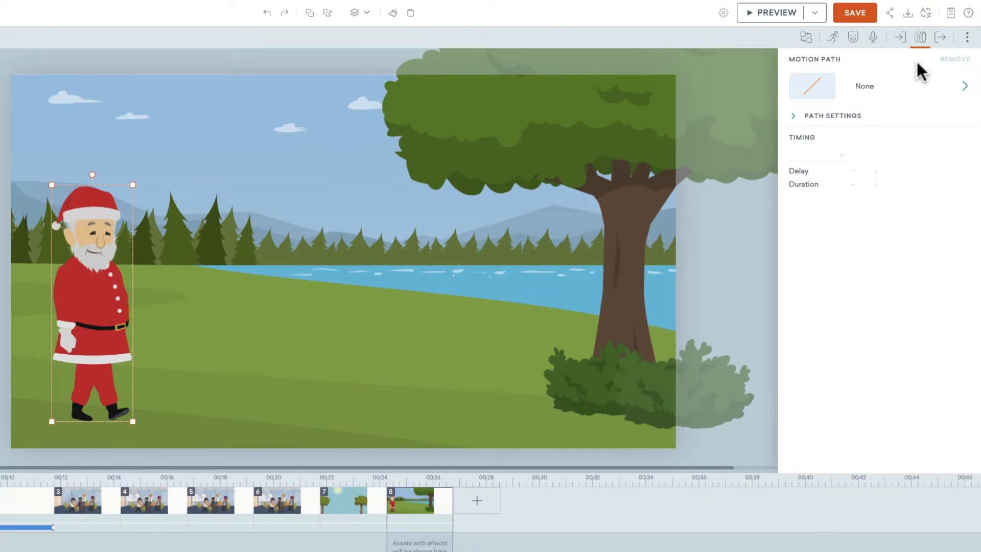
left_click(882, 92)
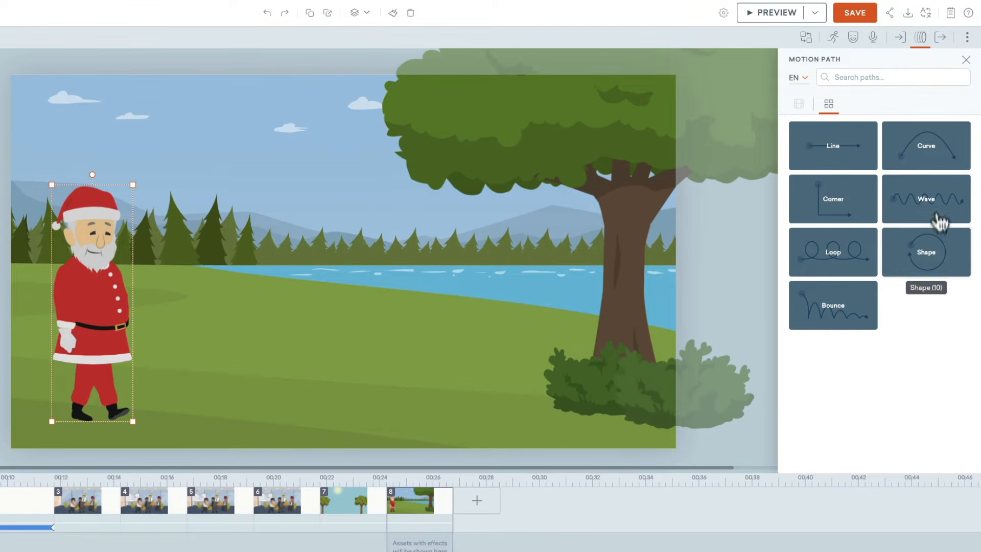
left_click(827, 150)
left_click(827, 154)
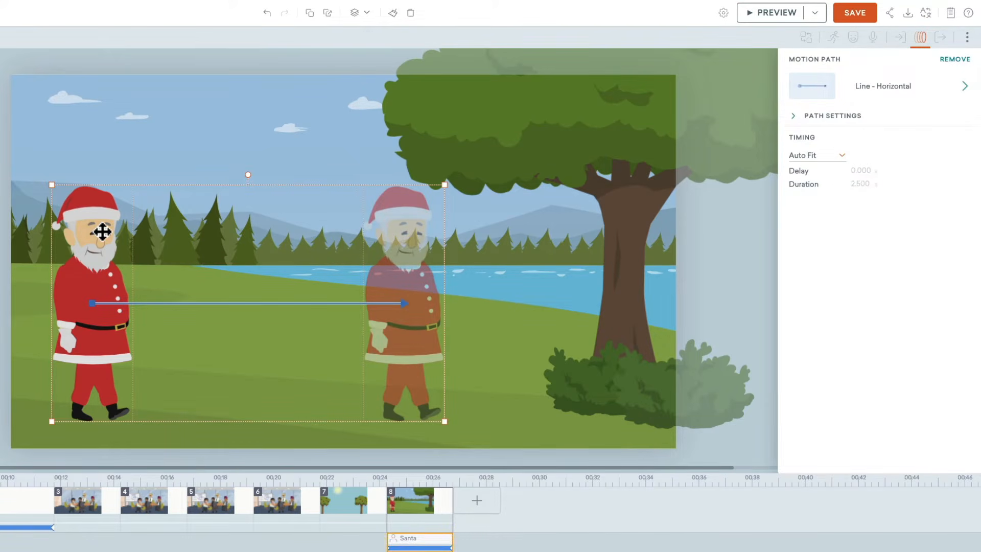
left_click(105, 213)
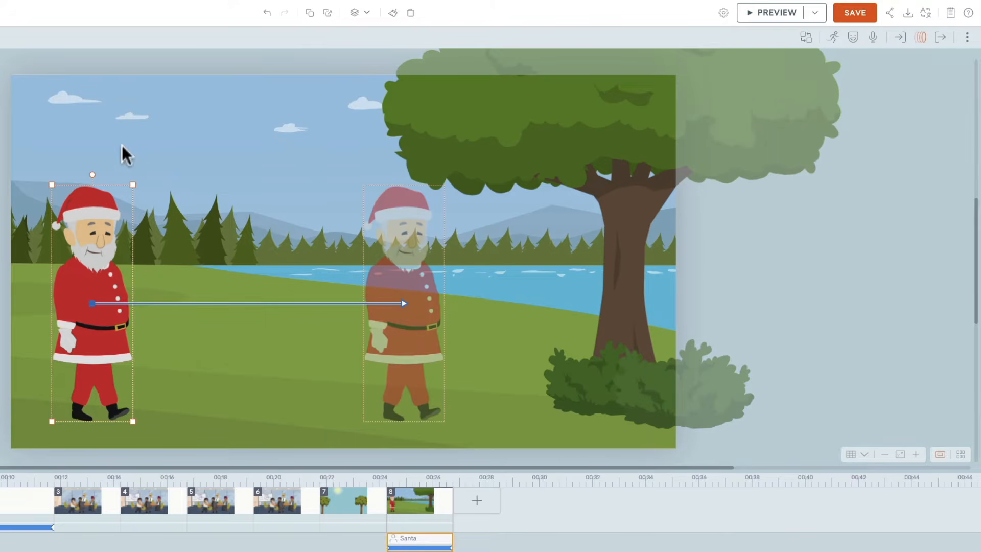
left_click(409, 231)
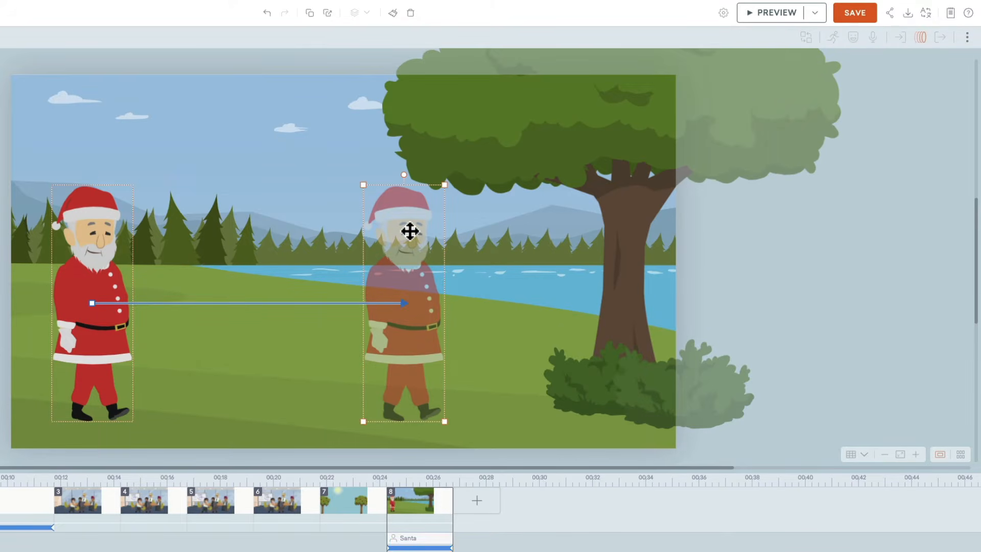
left_click(229, 175)
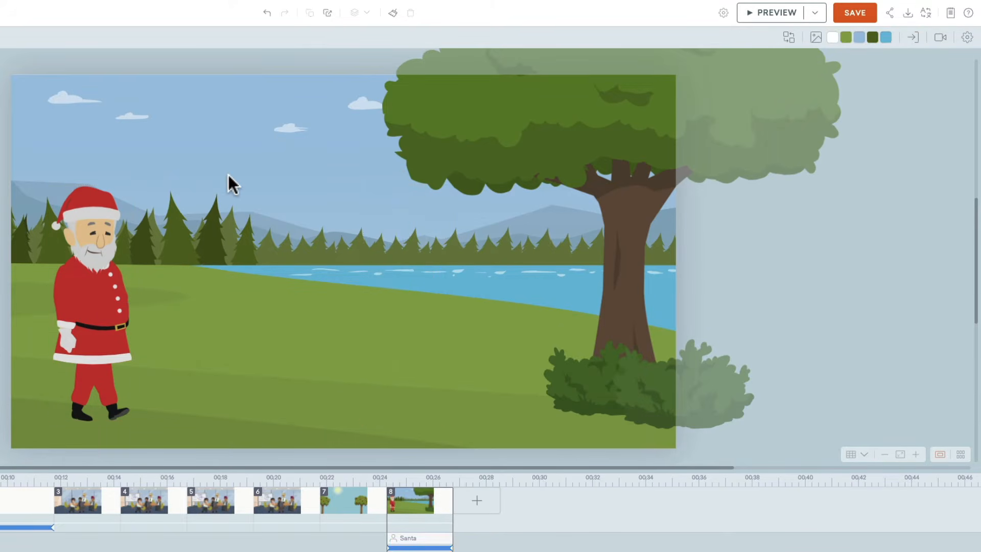
left_click(97, 225)
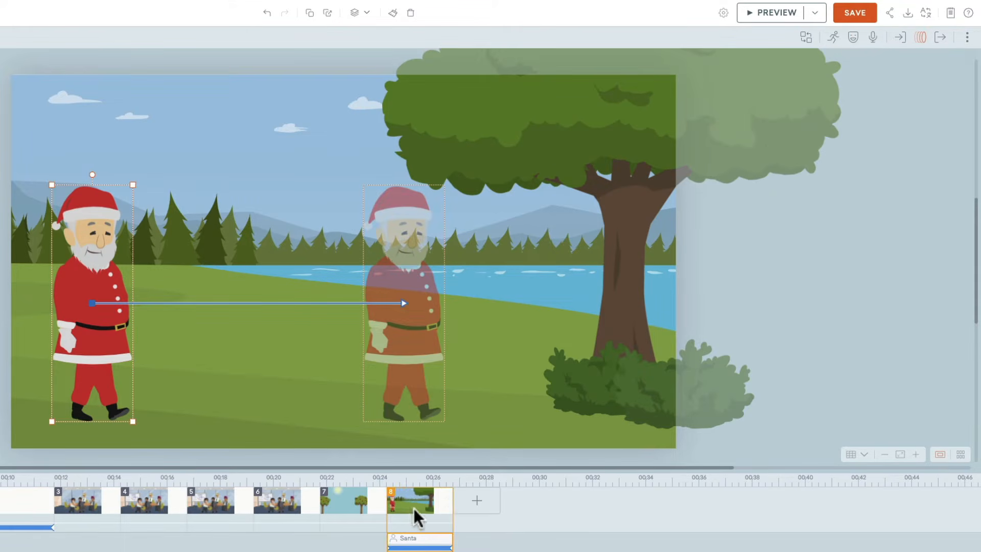
- Lengthen scene 8 to about 6.6 seconds, and undo a trial 0.875-second delay of Santa's motion path
left_click_drag(450, 498, 562, 501)
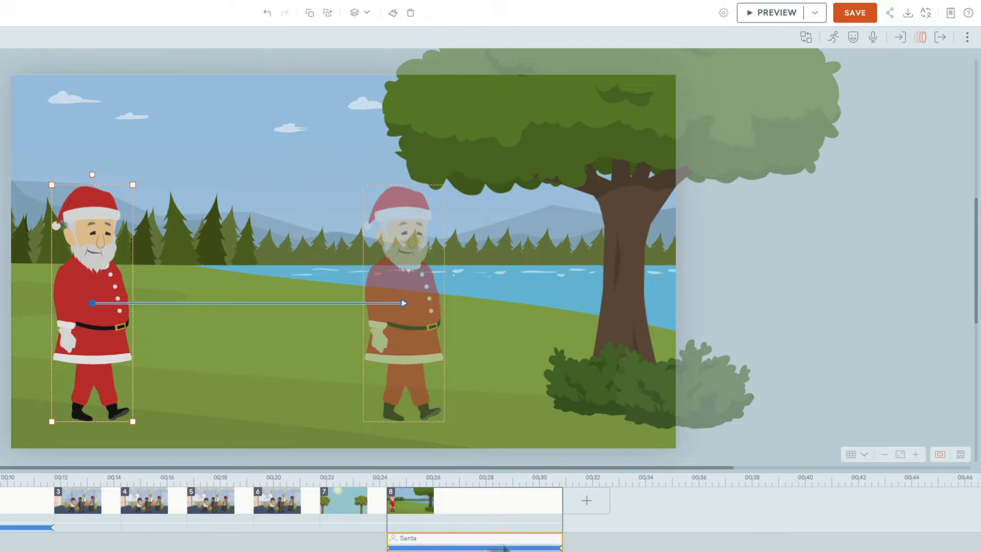
left_click_drag(390, 549, 413, 549)
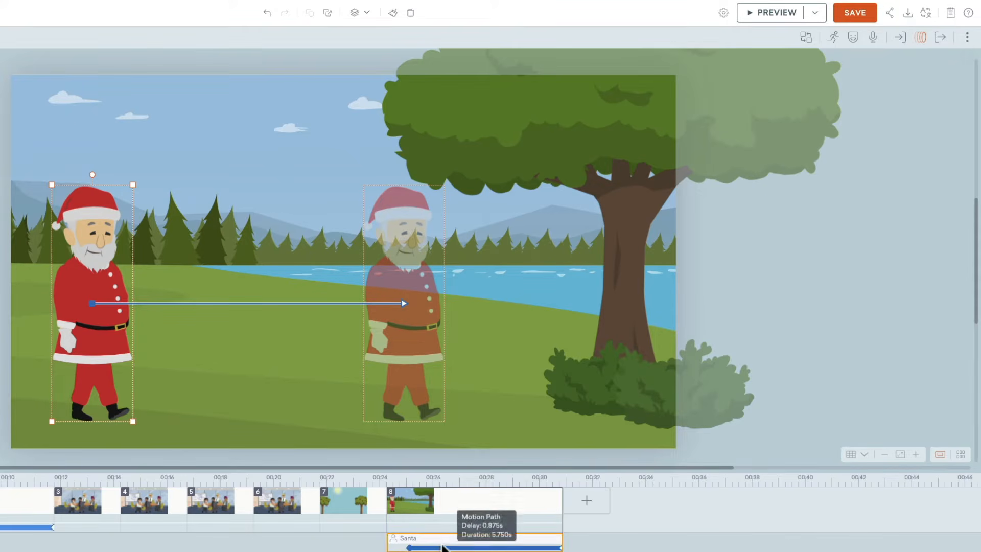
key("super+z")
- Shift the start and end figures of Santa's motion path slightly toward the tree and preview the scene
left_click_drag(87, 240, 135, 239)
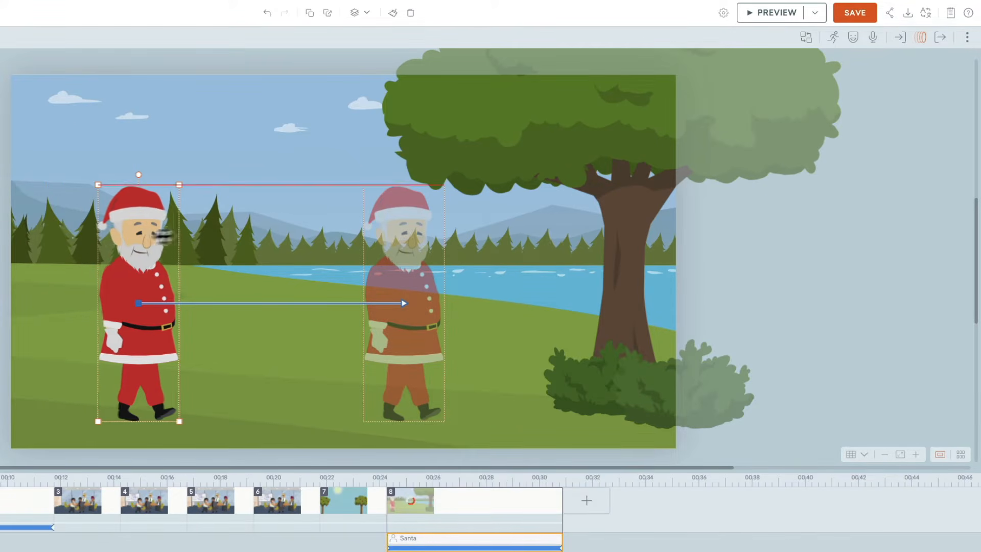
left_click_drag(404, 230, 416, 228)
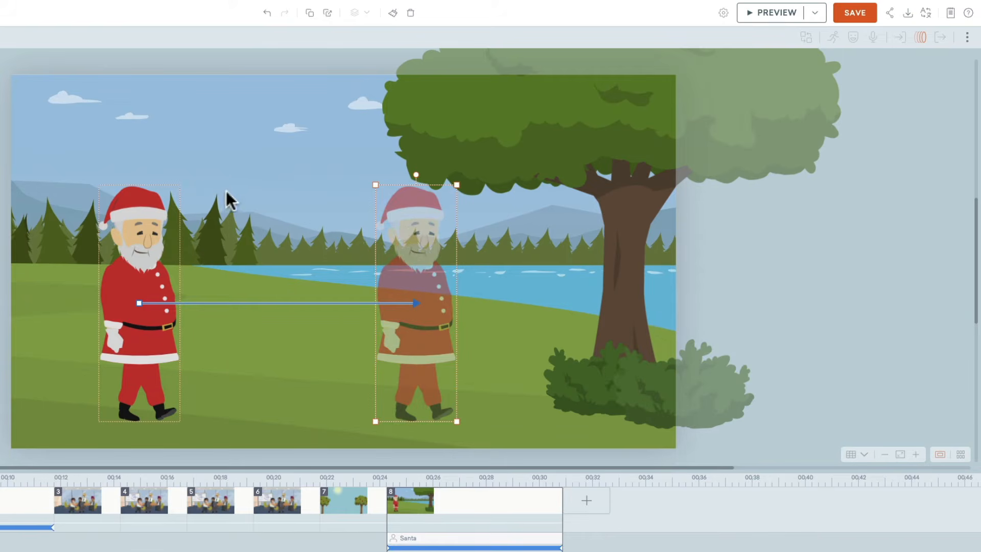
key("super+p")
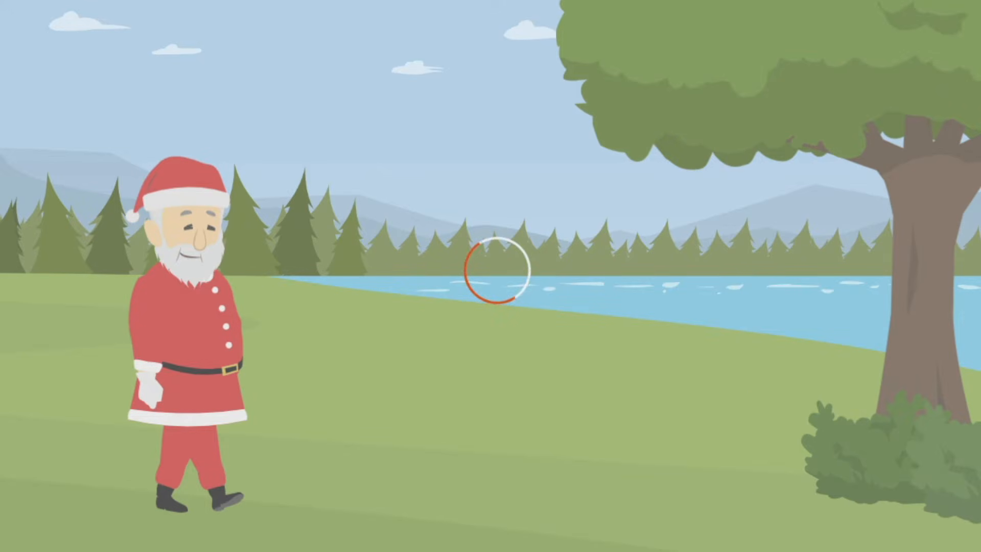
key("super+p")
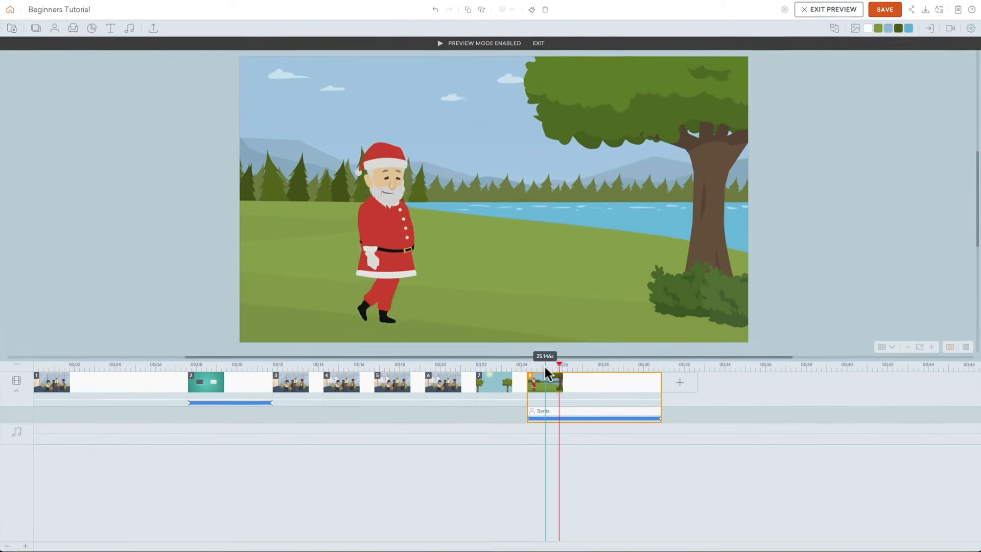
key("Escape")
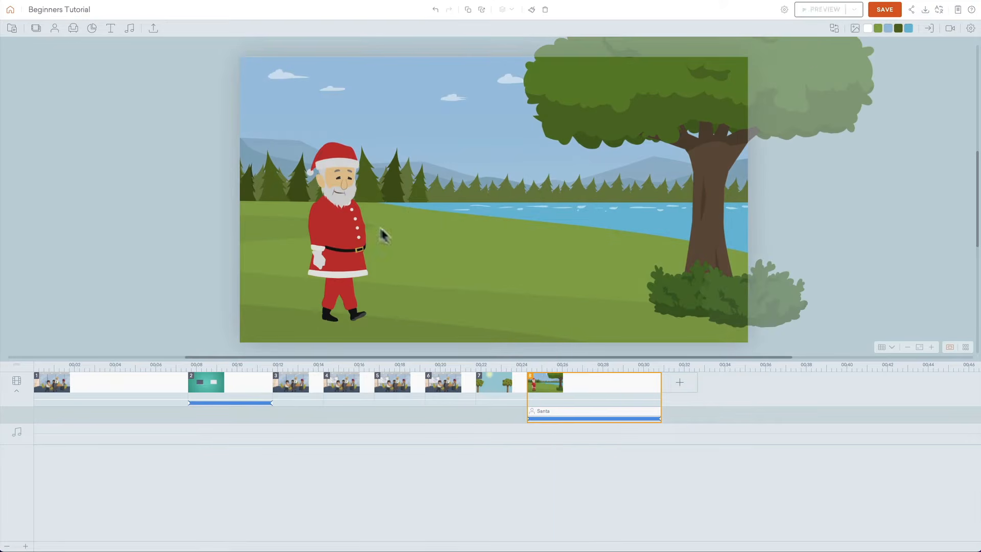
- Move the path's start figure toward the scene's left edge and its end figure in front of the tree, and preview the walk
left_click(328, 222)
left_click_drag(334, 224, 320, 225)
left_click_drag(538, 226, 694, 221)
left_click(306, 179)
left_click(689, 182)
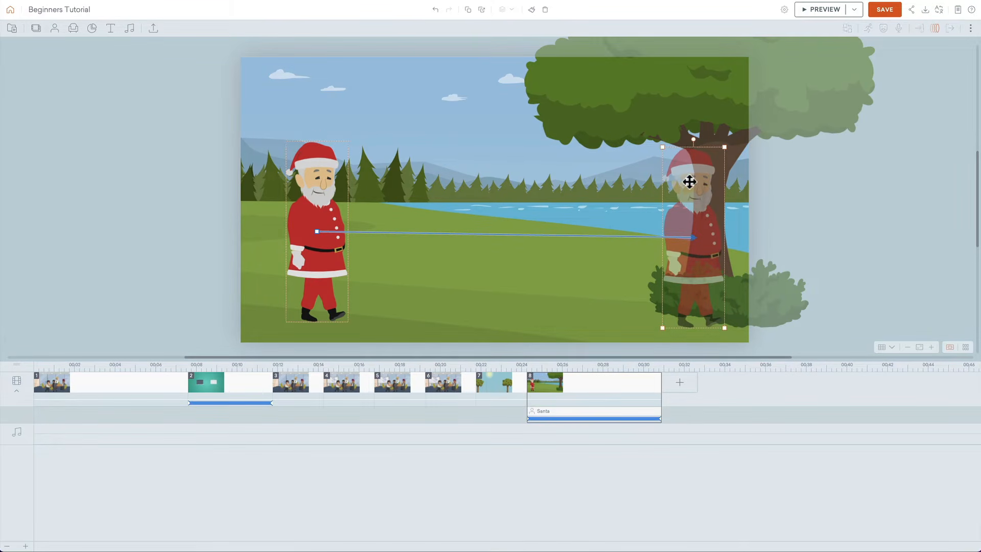
left_click(336, 193)
key("super+p")
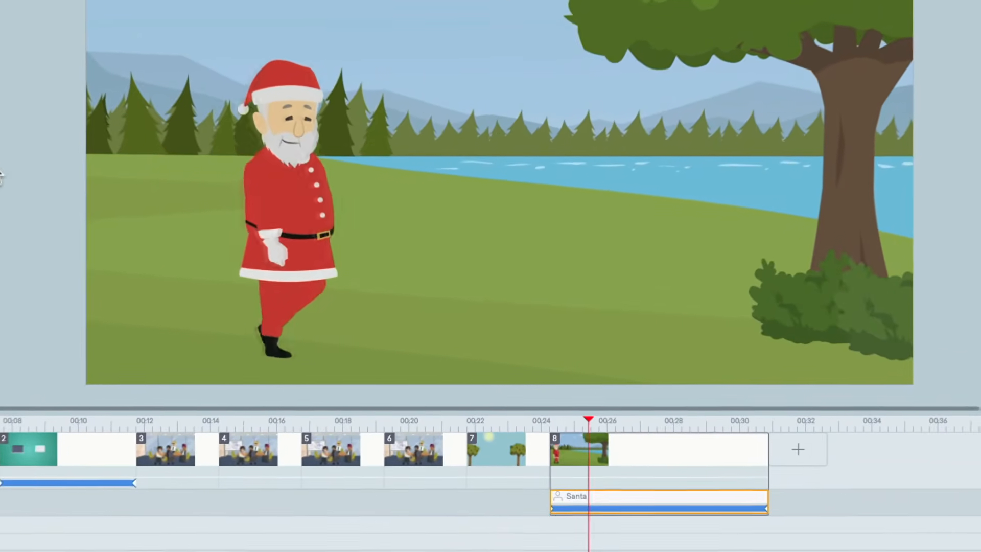
- Continue scene 8 into a new scene that starts with Santa at the path's end by the tree
mouse_move(117, 186)
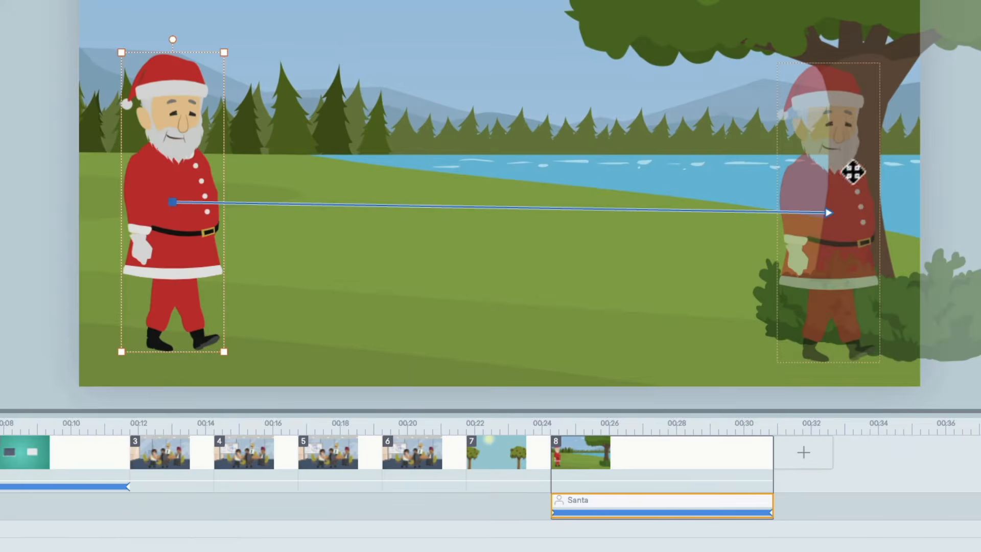
left_click(821, 183)
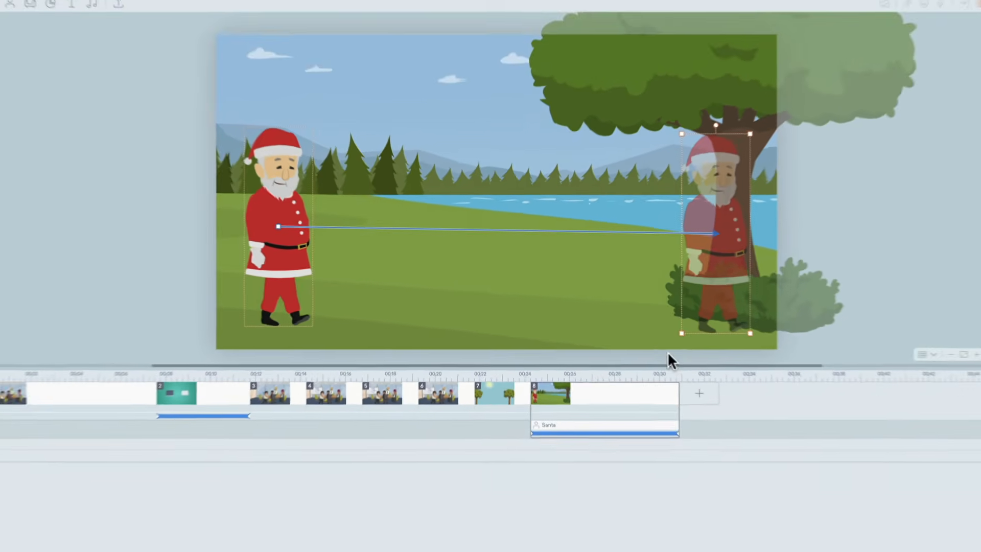
right_click(654, 399)
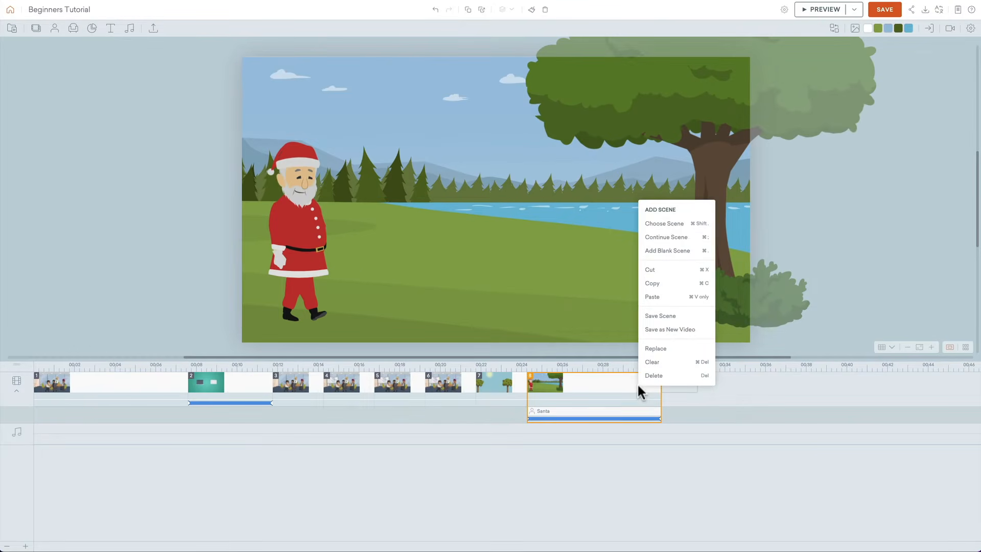
left_click(681, 238)
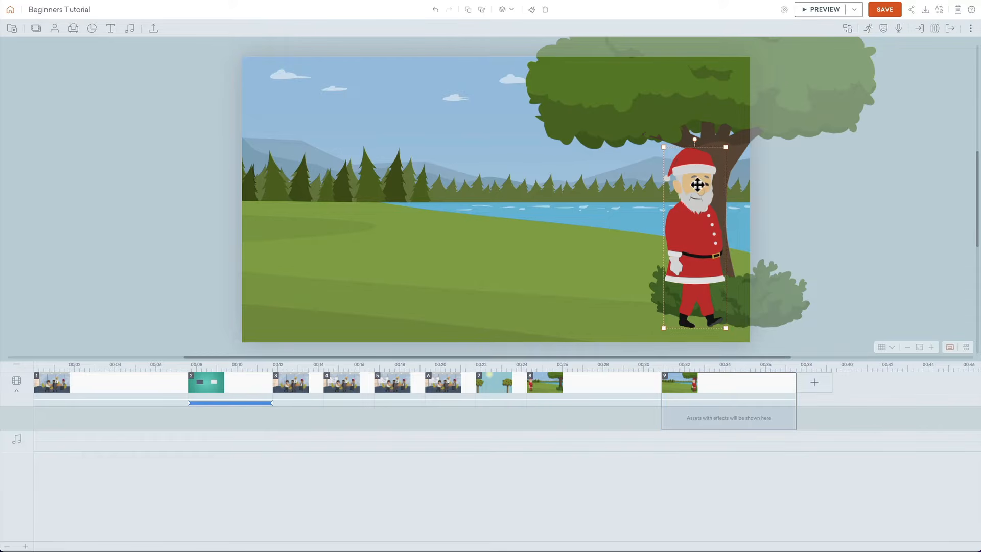
- Search the character actions for stand and change Santa's action in scene 9 to Standing
left_click(868, 29)
double_click(885, 50)
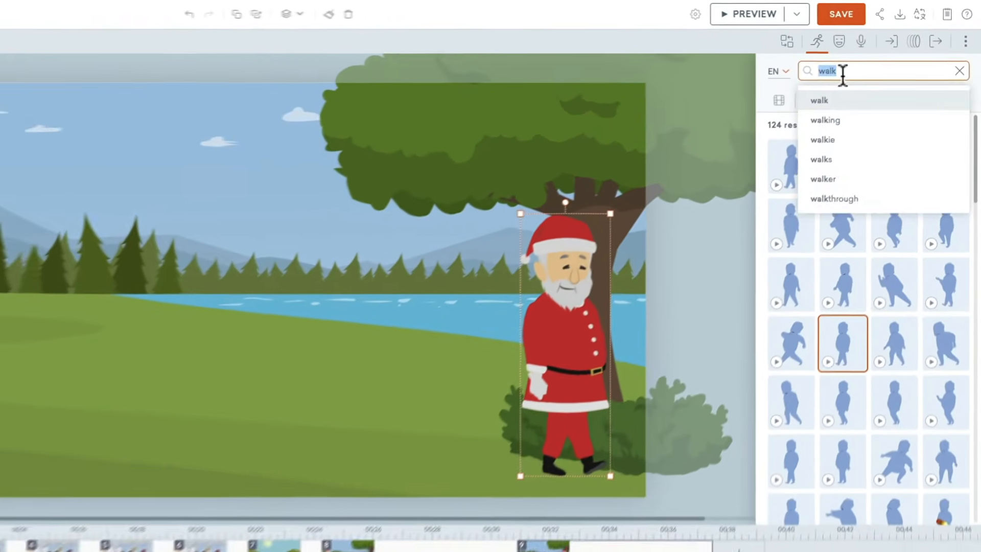
type("stand")
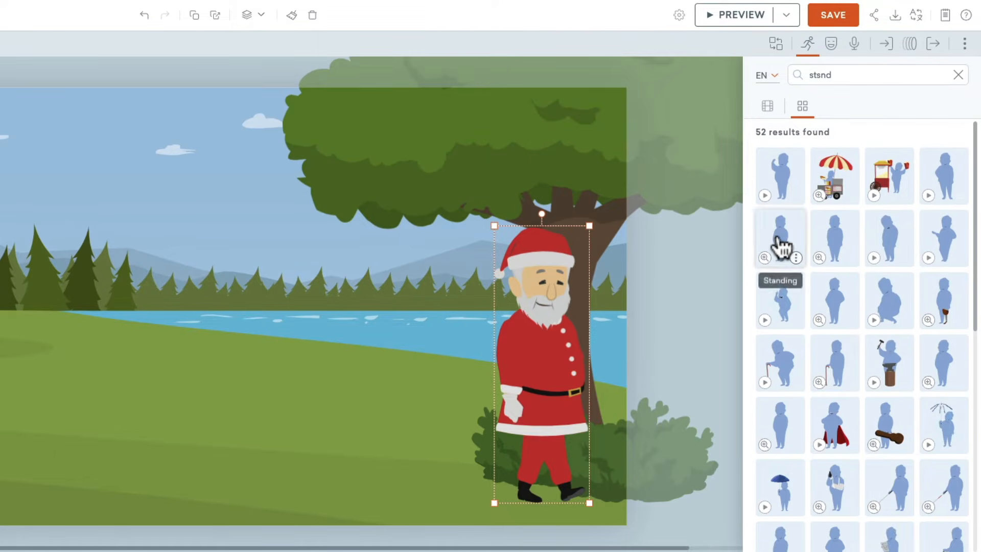
left_click(779, 246)
left_click(532, 158)
left_click(548, 266)
- Set Santa's expression to Happy and his head direction to Face Camera
left_click(831, 44)
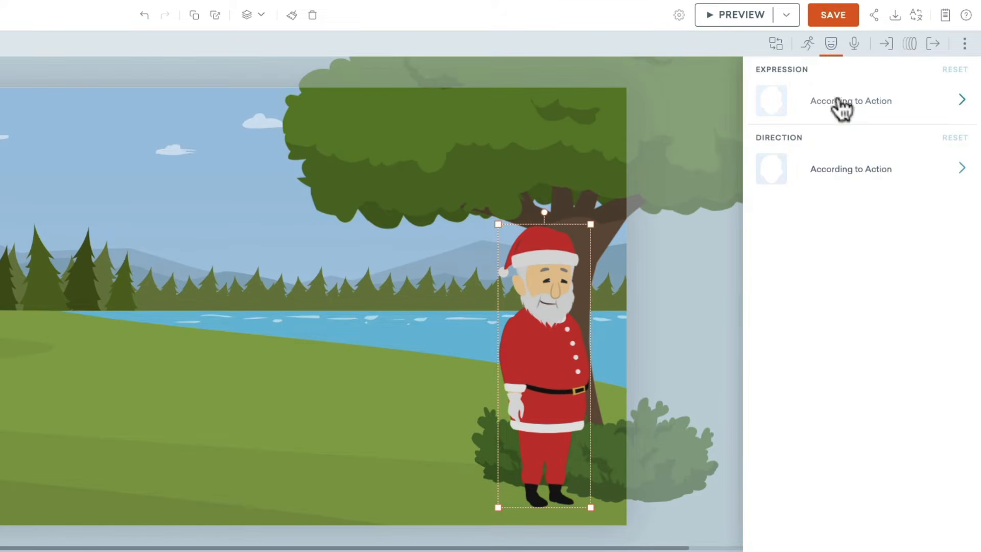
left_click(844, 105)
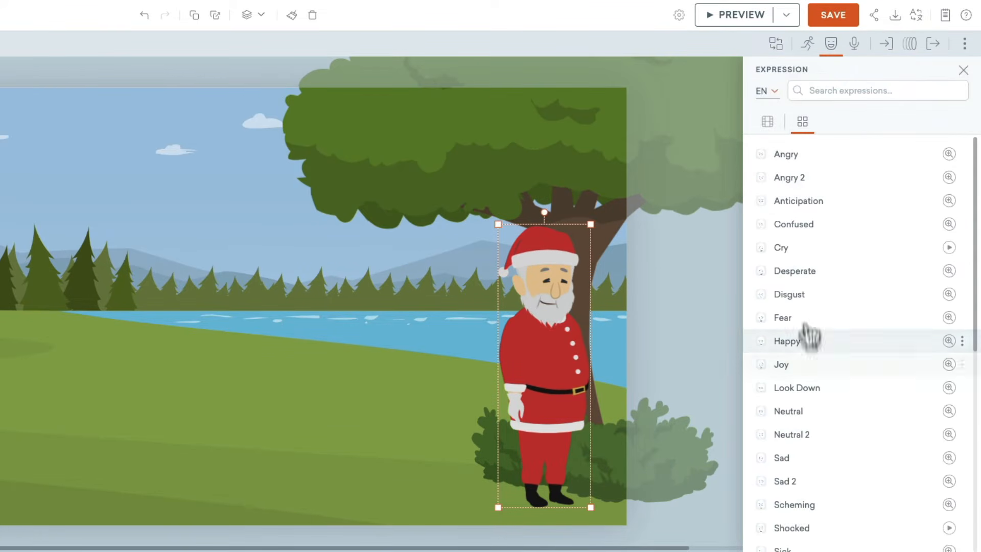
left_click(812, 342)
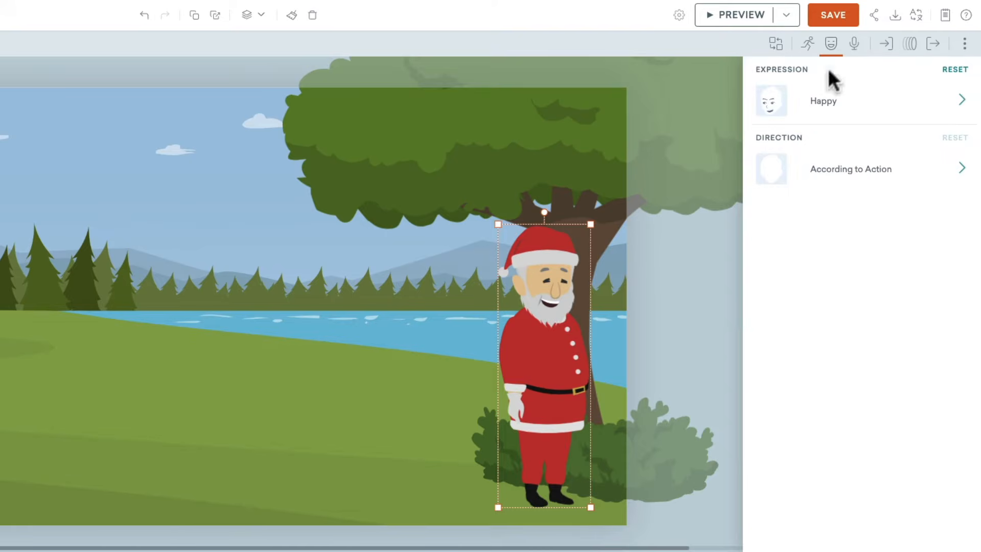
left_click(807, 45)
left_click(831, 45)
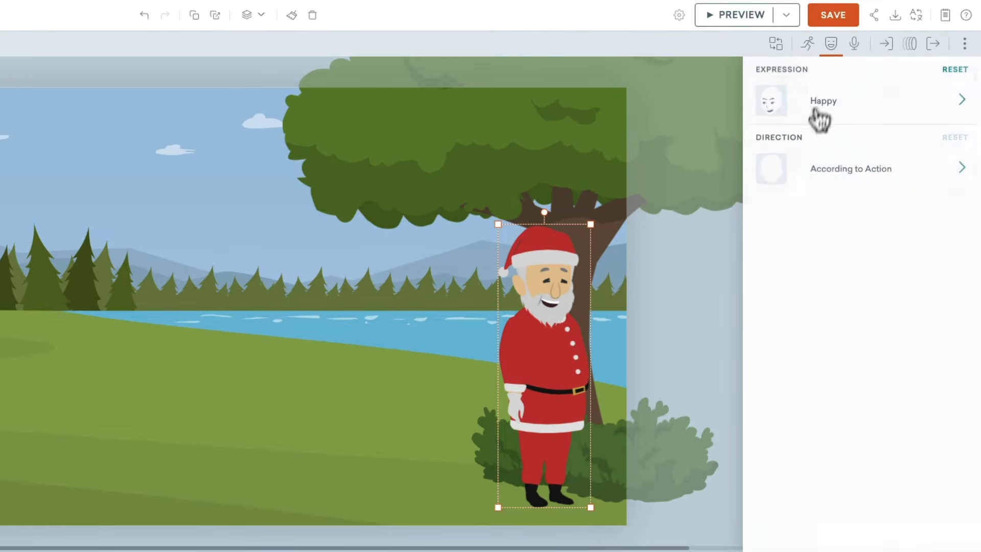
left_click(820, 176)
left_click(828, 149)
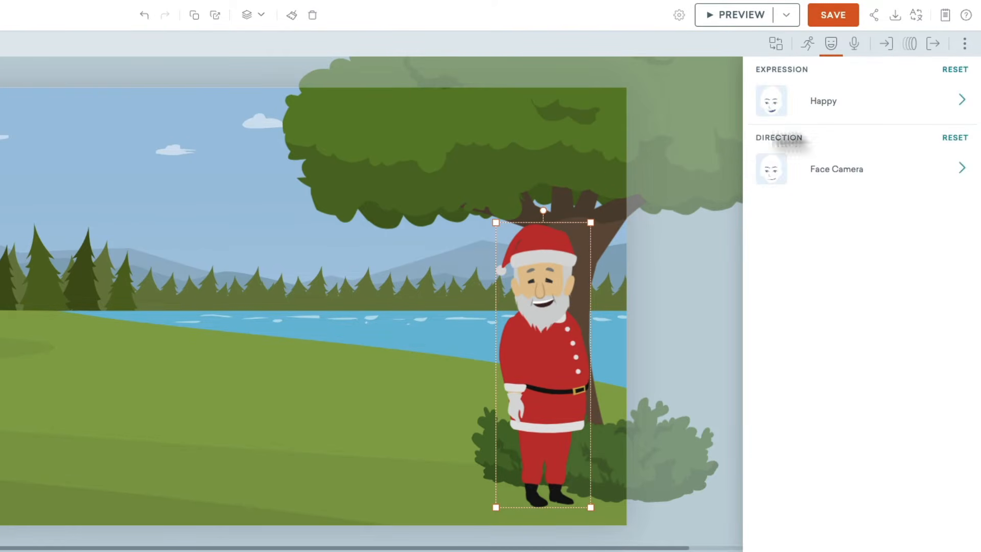
left_click(462, 189)
- Preview Santa's walk in scene 8 and the transition into scene 9, and exit the preview
key("super+p")
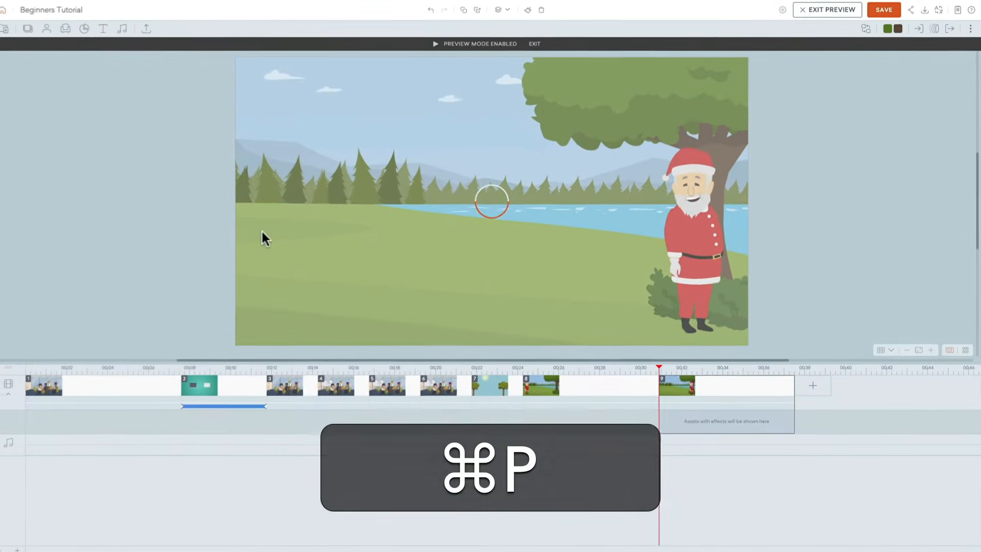
left_click(622, 364)
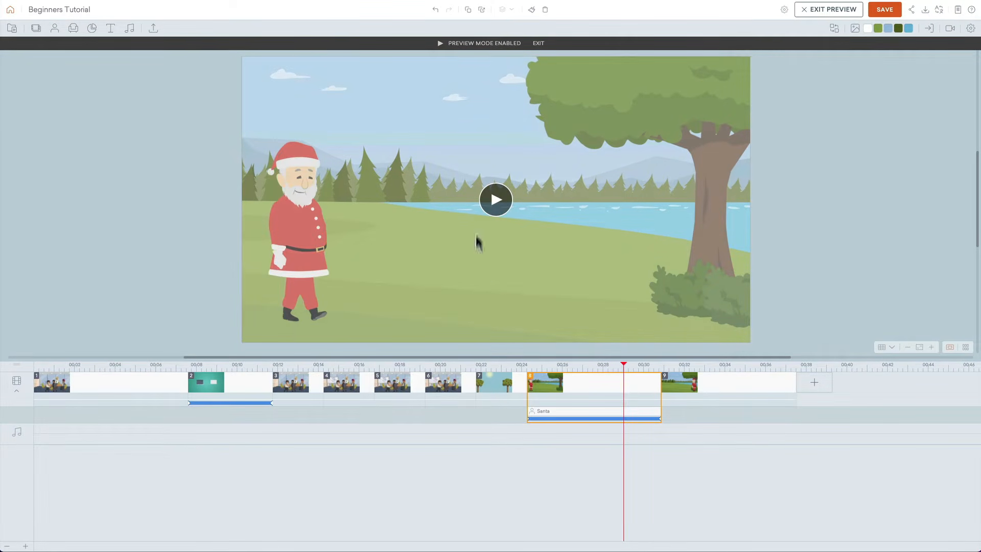
left_click(495, 201)
left_click(608, 368)
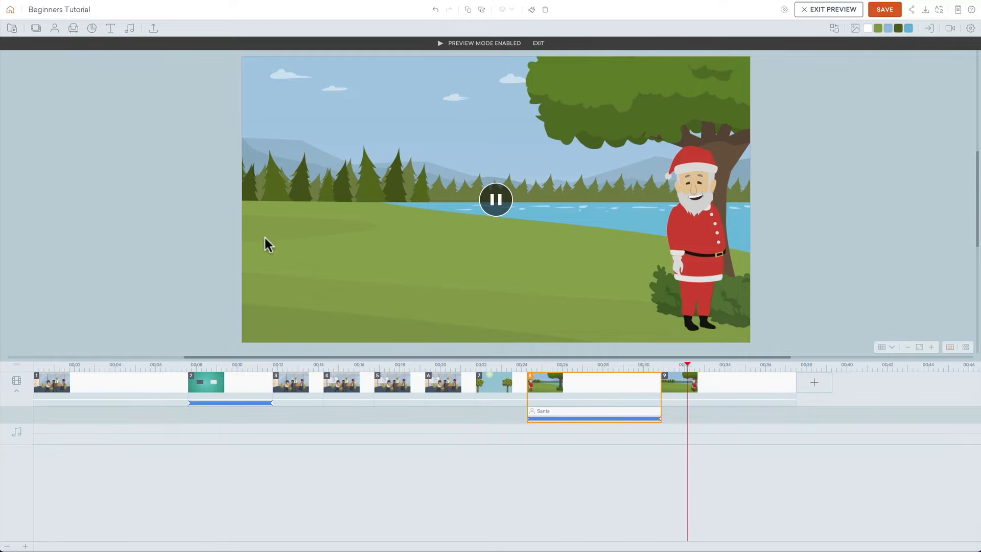
left_click(640, 365)
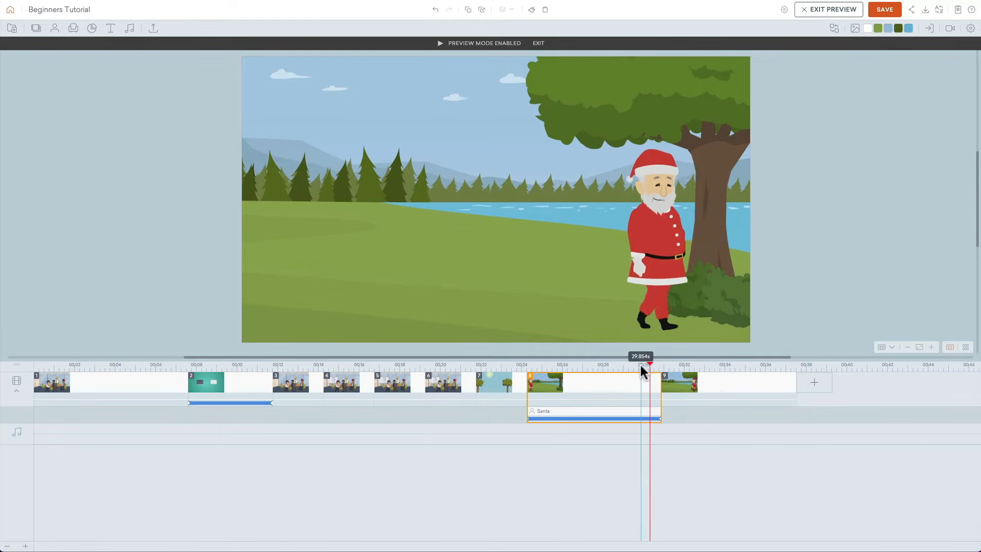
left_click(803, 284)
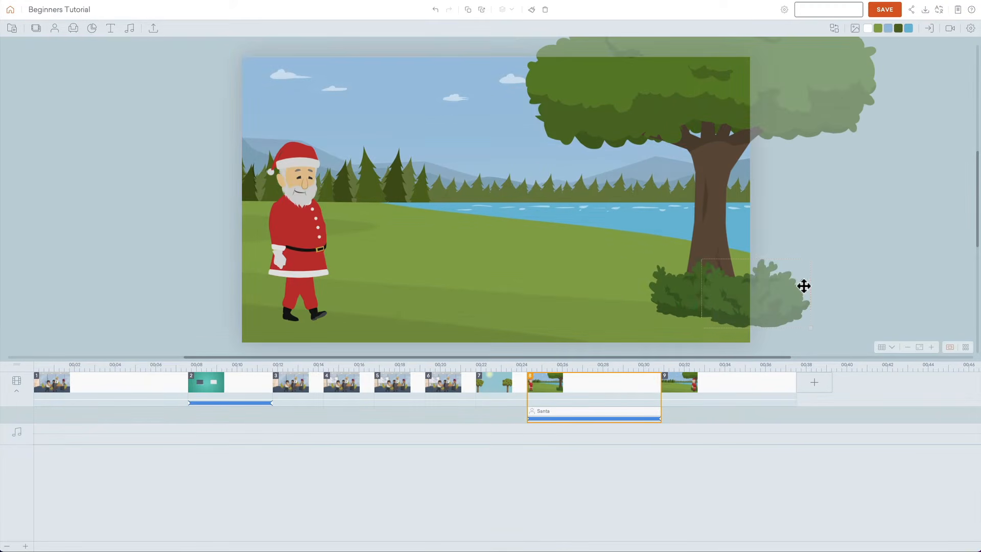
left_click(854, 235)
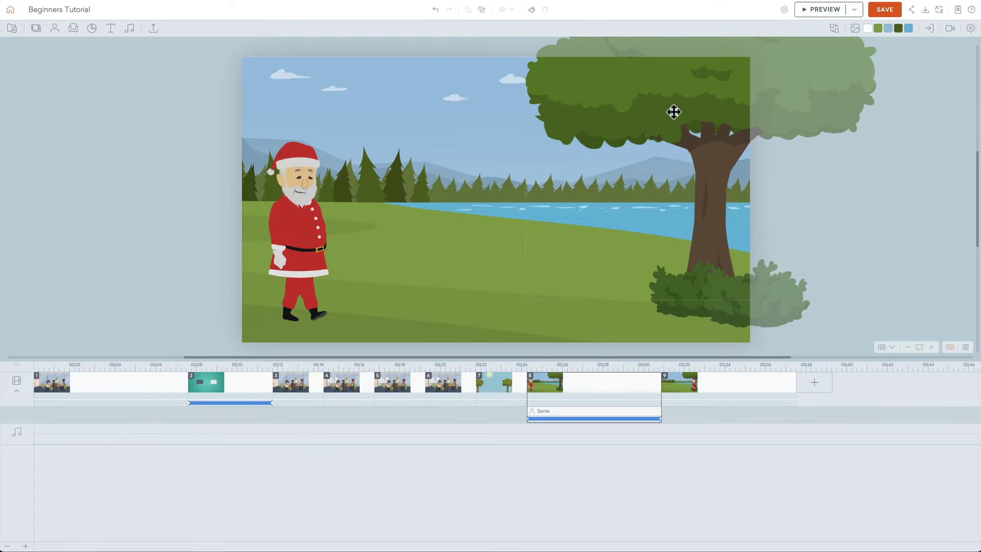
- Recolor the large tree's foliage in scene 8 to an autumn orange
left_click(592, 92)
left_click(889, 28)
left_click(861, 77)
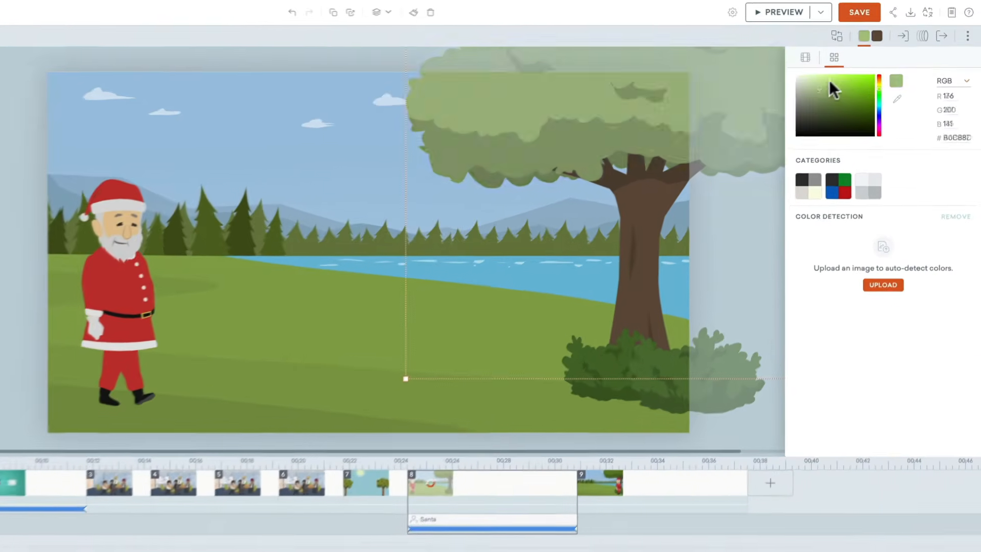
mouse_move(847, 75)
left_mouse_down()
mouse_move(892, 61)
mouse_move(858, 71)
left_mouse_up()
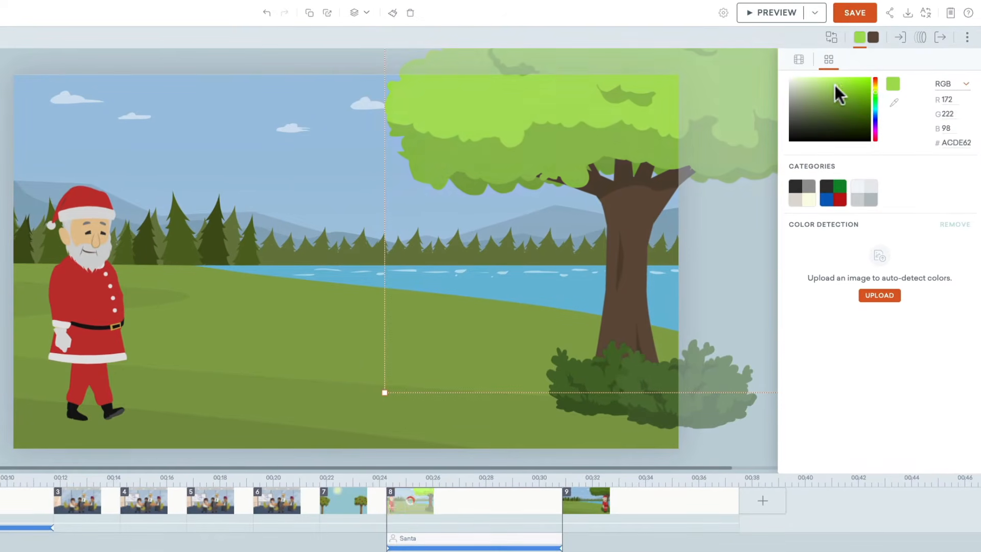
left_click(874, 84)
left_click_drag(858, 80, 866, 91)
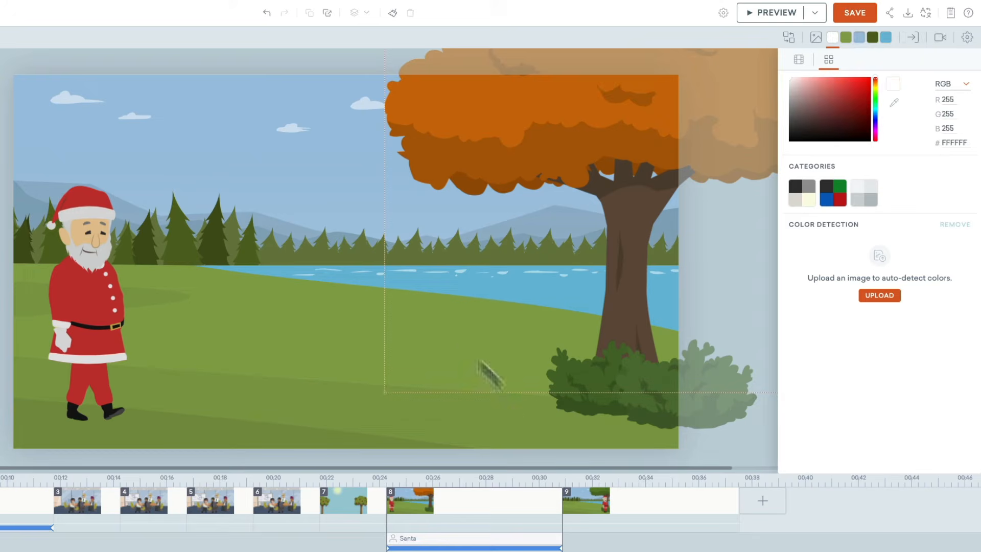
- Recolor the background's grassy ground in scene 8 to a sandy beige
left_click(355, 333)
left_click(846, 38)
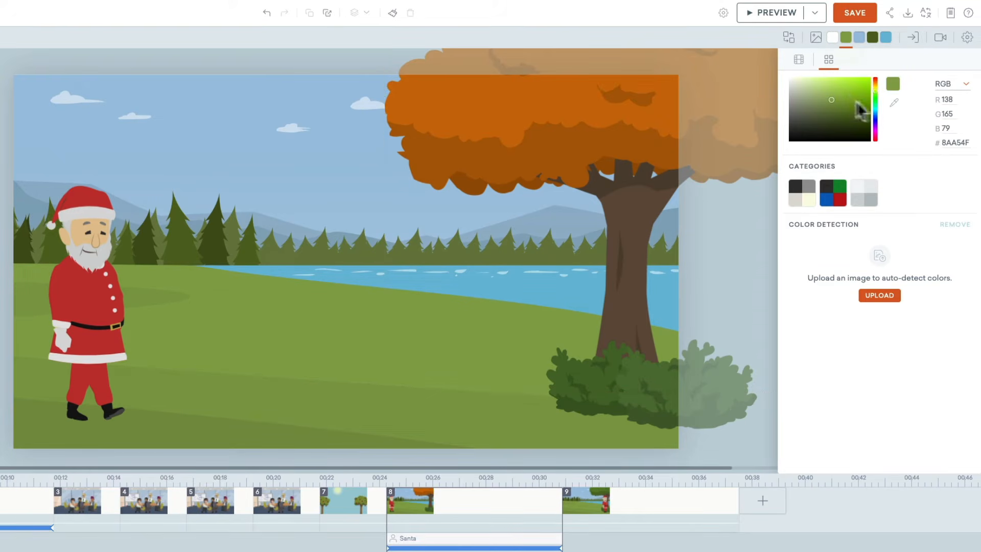
left_click(875, 84)
left_click_drag(856, 87, 852, 99)
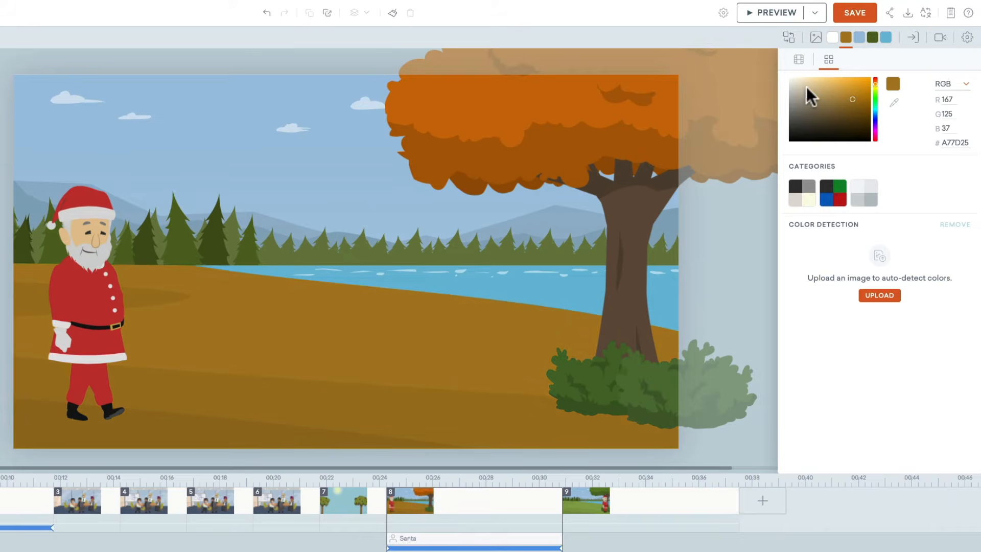
left_click(805, 87)
- Recolor the background's distant pine trees to a dark brown, #84500B
left_click(254, 123)
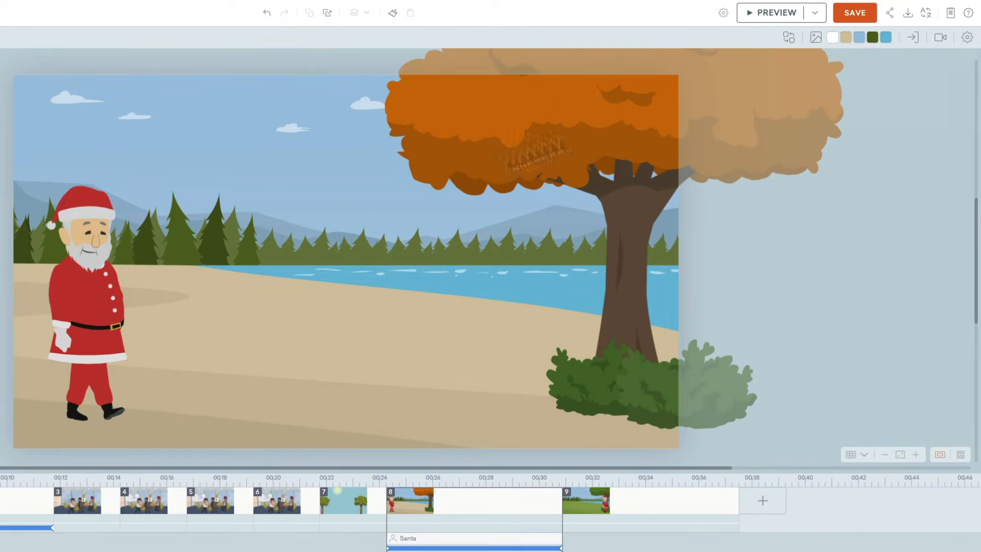
left_click(872, 37)
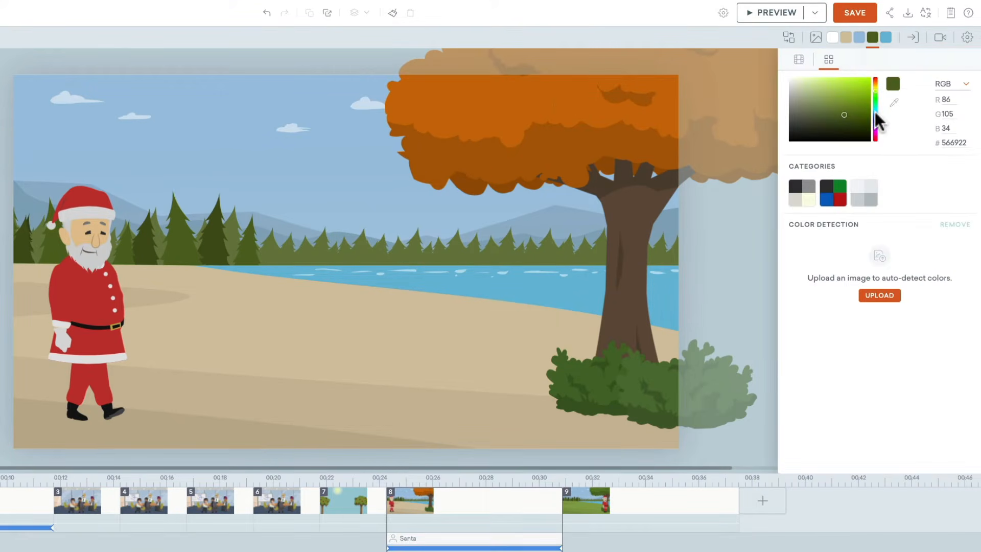
left_click(874, 84)
left_click(850, 83)
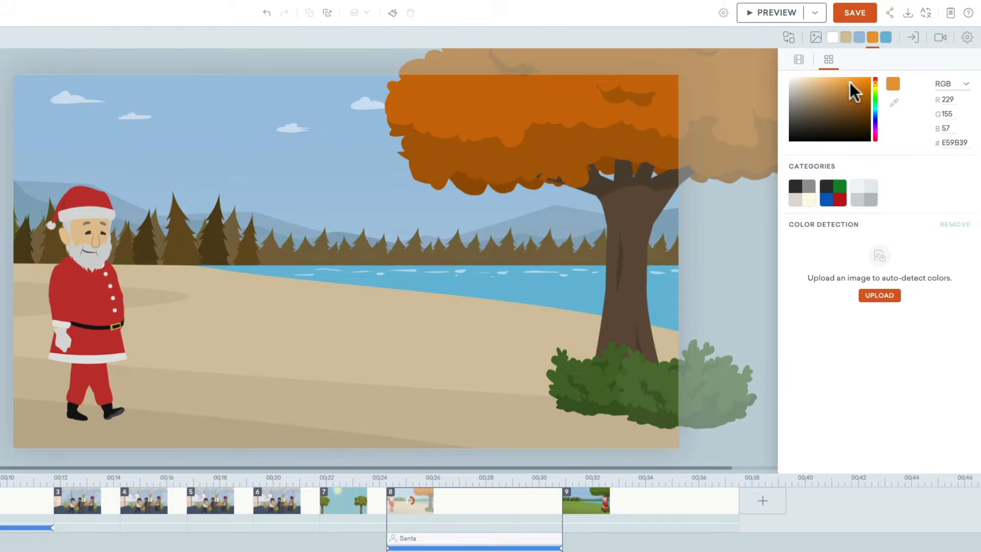
left_click_drag(850, 82, 855, 90)
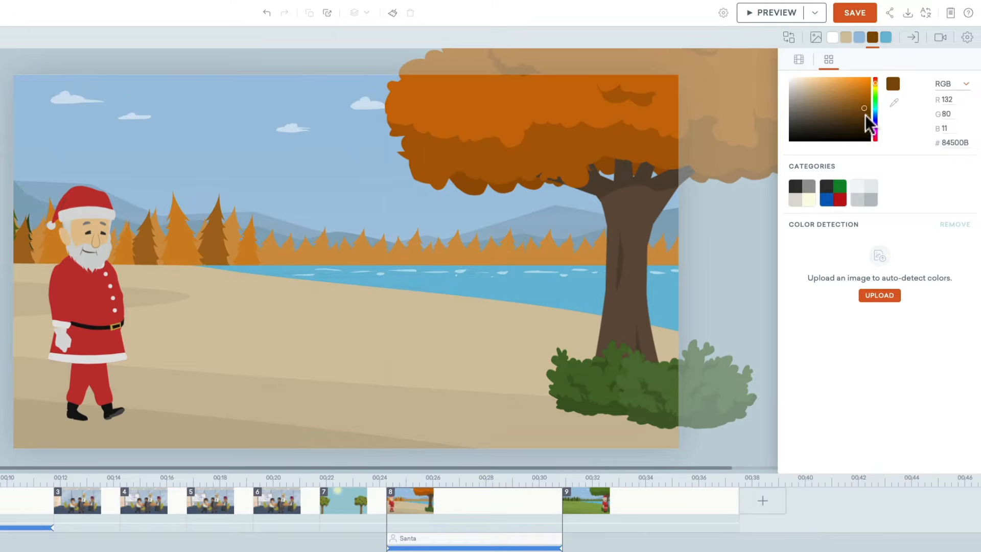
- Recolor the two bushes under the tree, the inner one golden yellow #E59E0C and the outer one orange
left_click(630, 375)
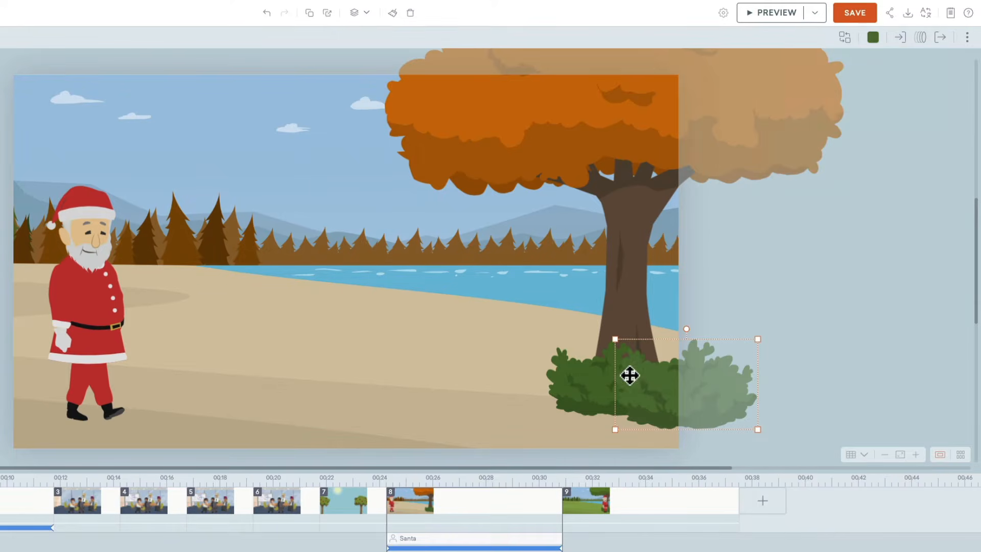
left_click(582, 385)
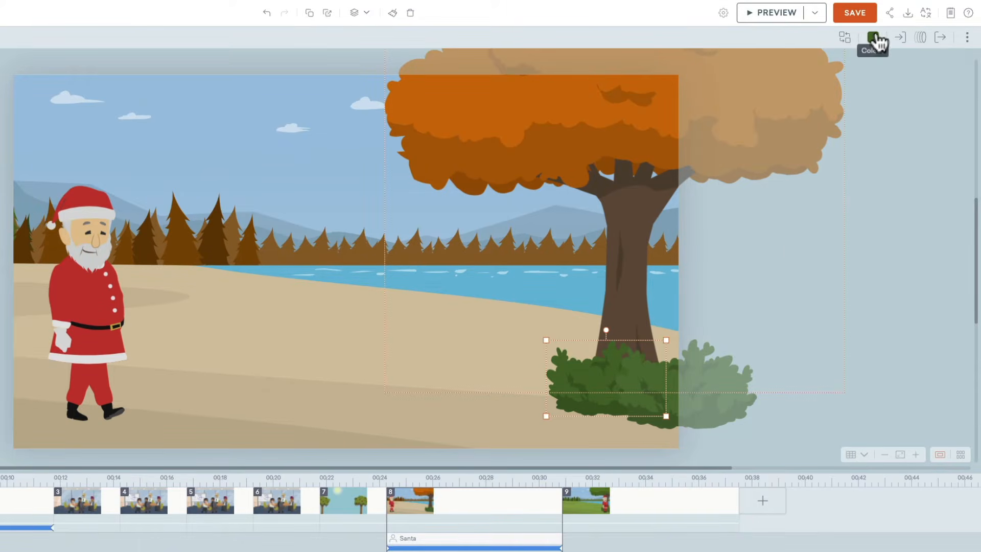
left_click(874, 40)
left_click(874, 83)
left_click(865, 85)
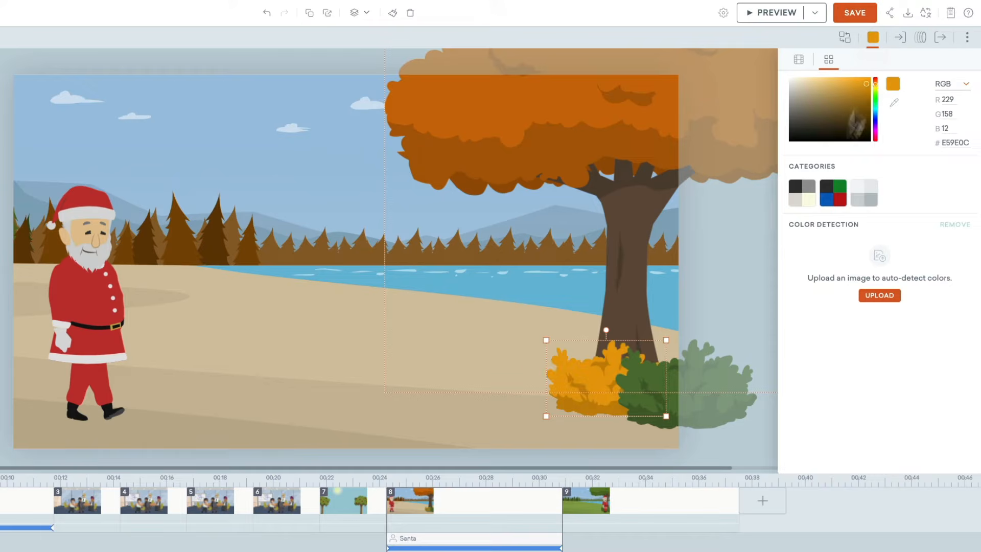
left_click(686, 377)
left_click(875, 83)
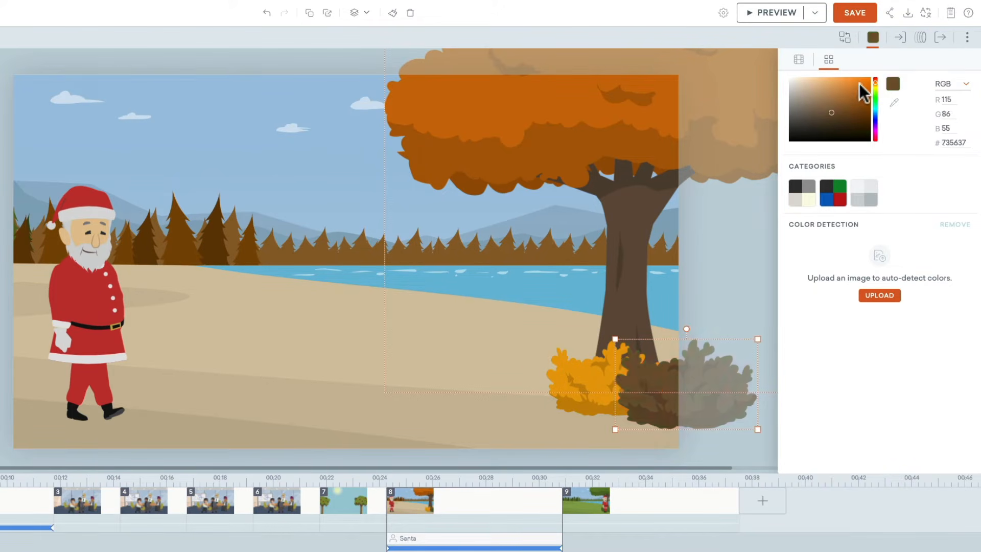
left_click(860, 84)
- Recolor the background's lake to a dark navy and its sky to a dark gray
left_click(315, 229)
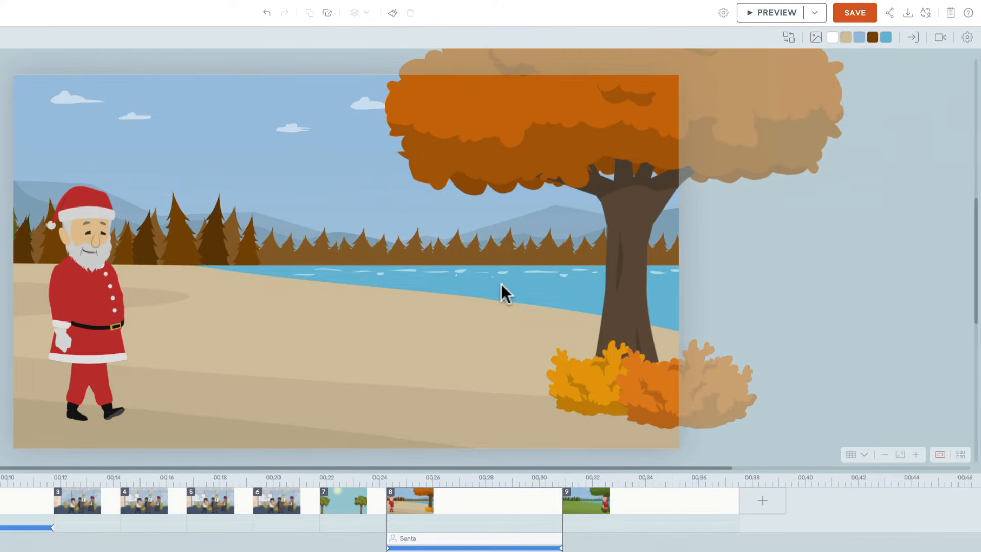
left_click(886, 36)
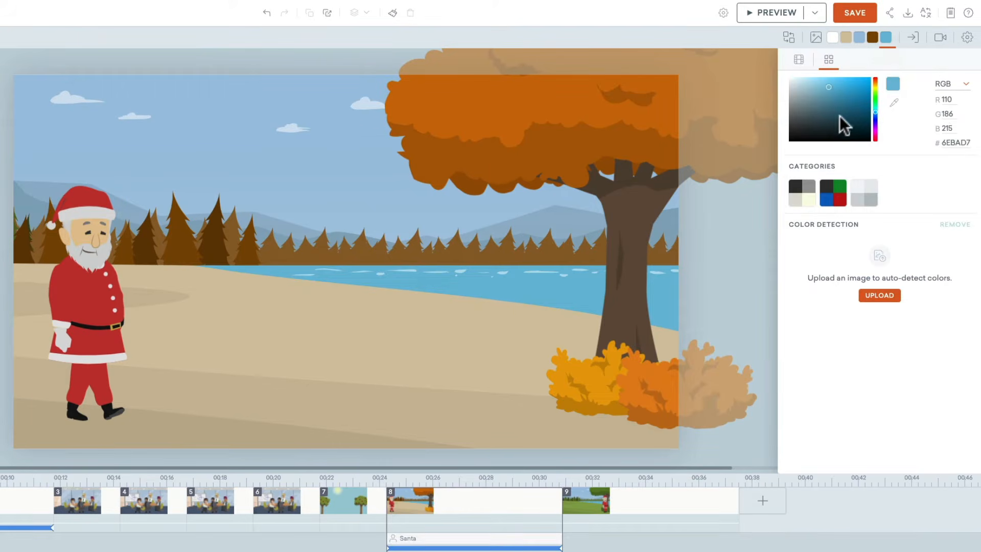
left_click(838, 120)
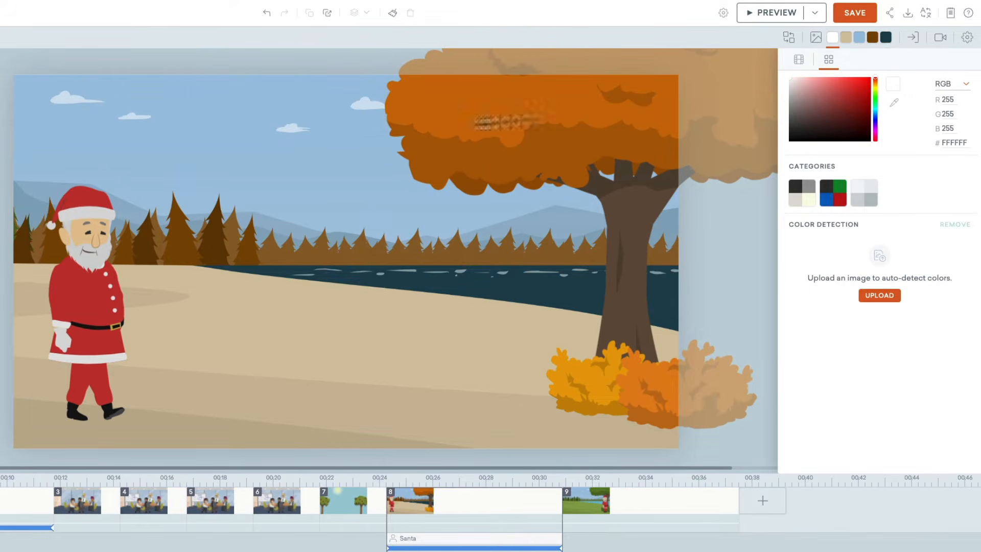
left_click(859, 40)
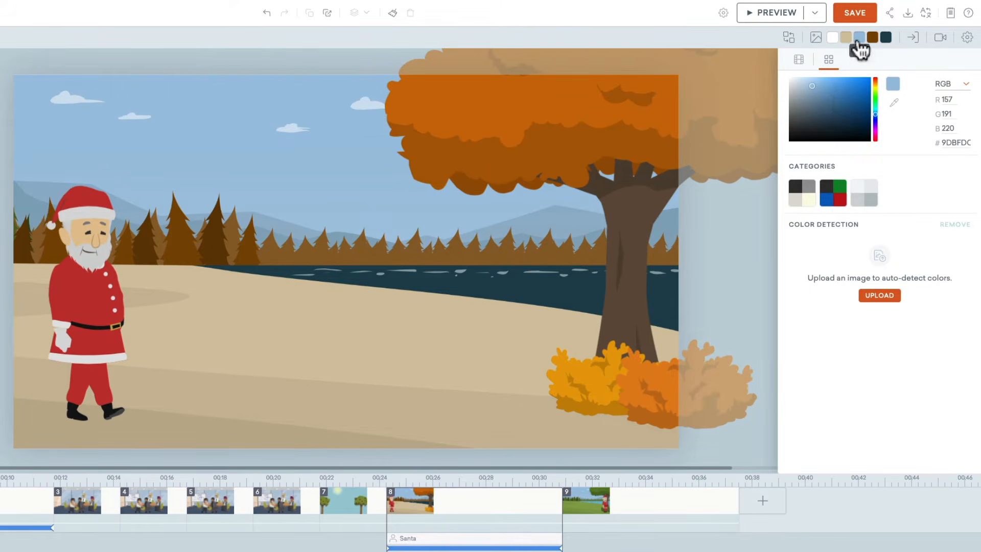
left_click(803, 113)
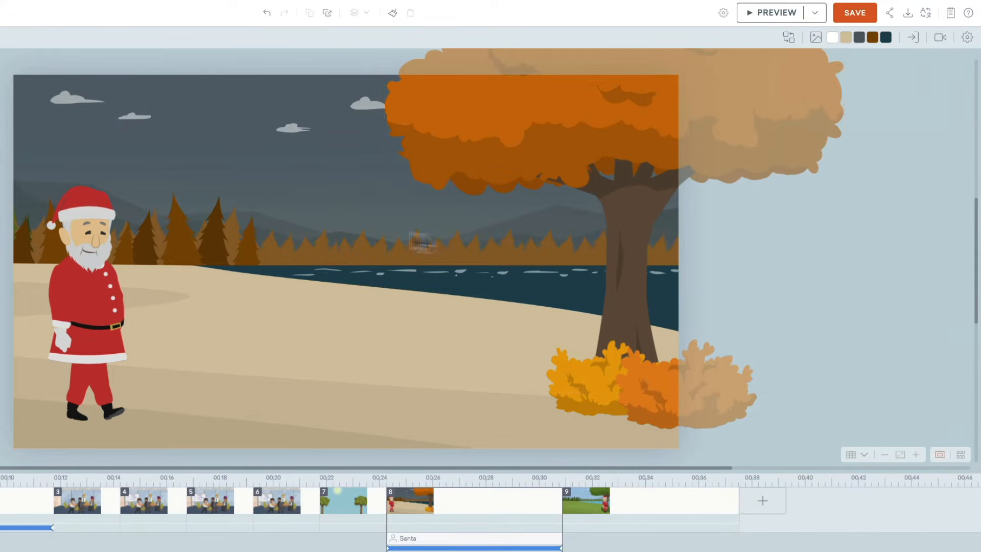
- Move the start figure of Santa's motion path closer to the tree, in front of the pine trees
left_click(92, 241)
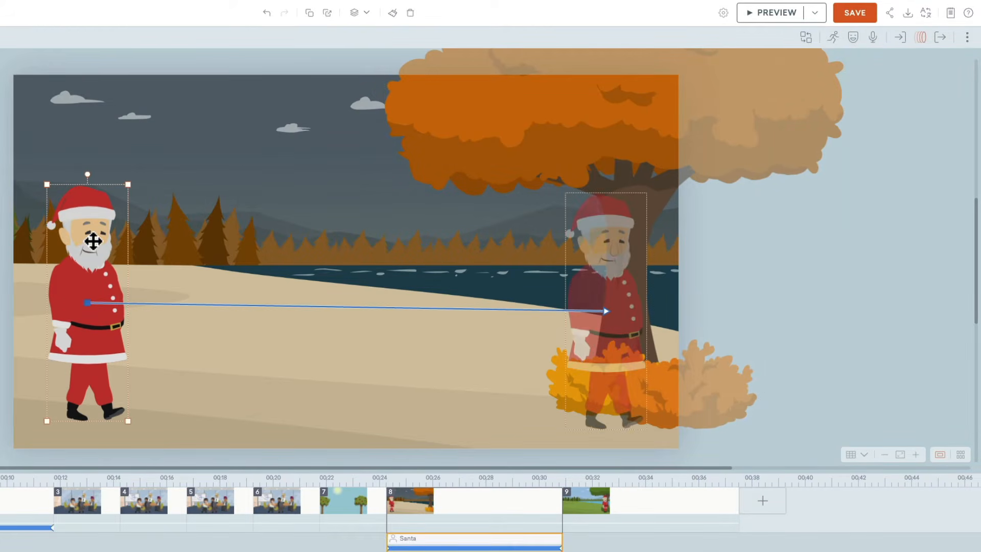
left_click_drag(104, 220, 253, 220)
left_click(344, 200)
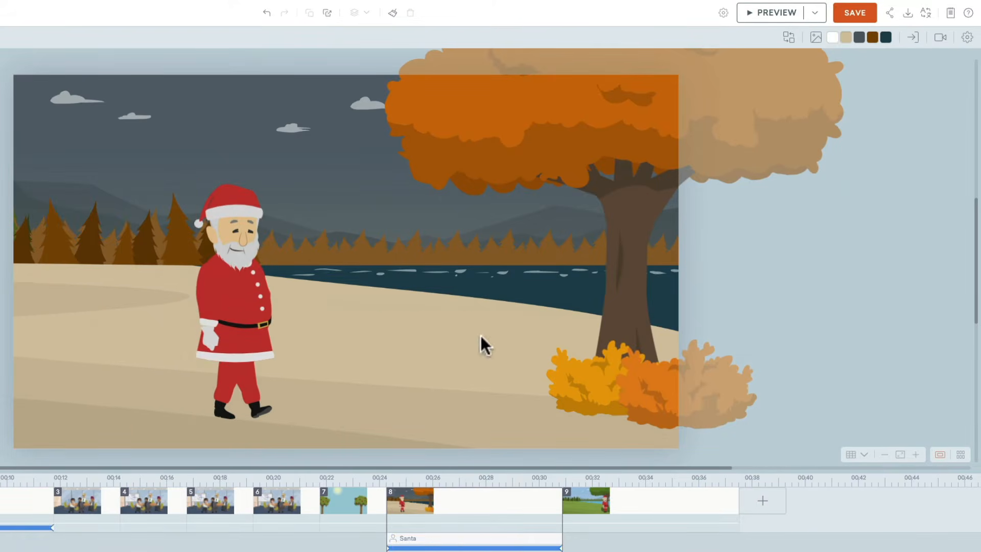
- Compare scenes 8 and 9, and set scene 8's sky color to medium blue #77A4C8
left_click(577, 501)
left_click(491, 500)
left_click(569, 505)
left_click(517, 501)
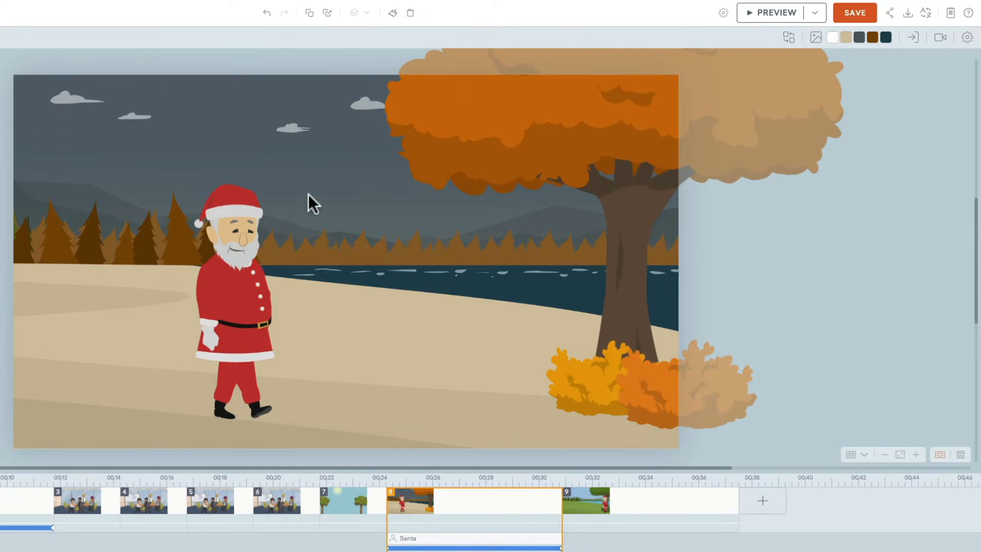
left_click(859, 38)
left_click_drag(825, 106, 822, 91)
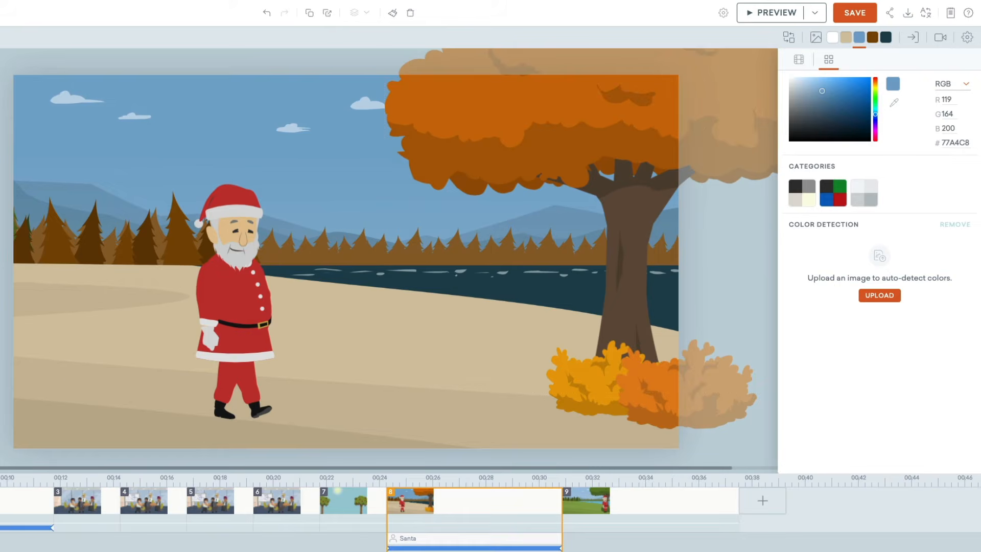
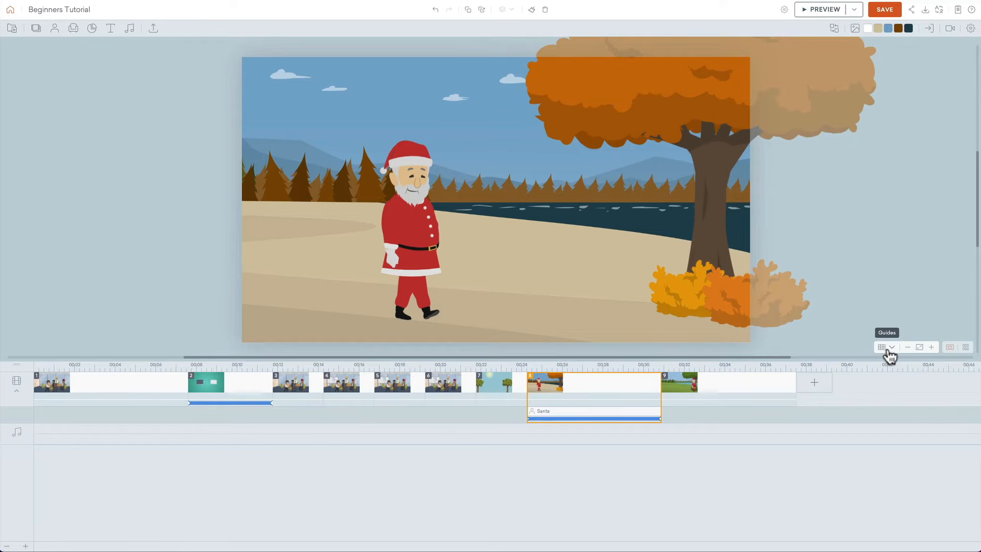
- Show the grid over scene 8 and align the start and end figures of Santa's motion path to its lines
left_click(887, 350)
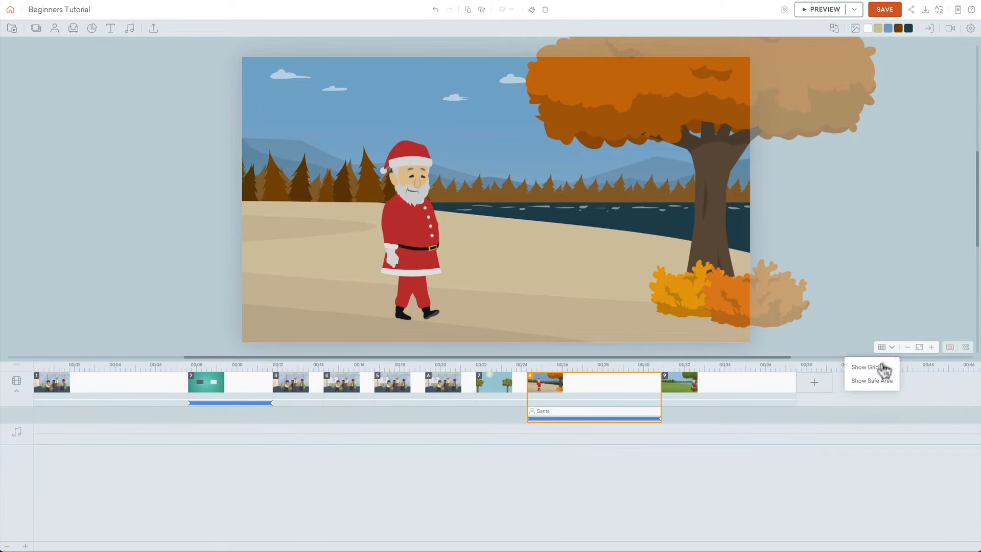
left_click(881, 366)
left_click(407, 153)
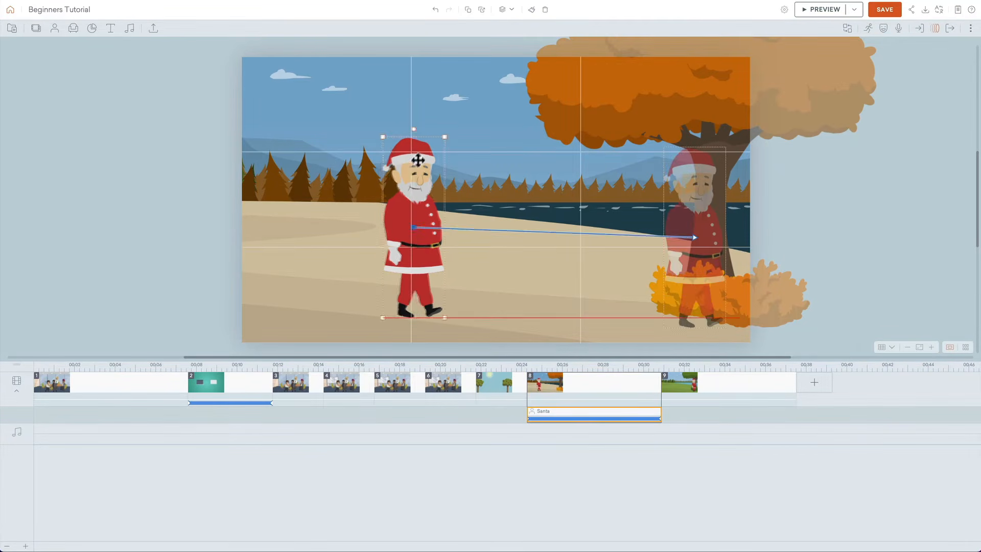
left_click_drag(426, 155, 417, 173)
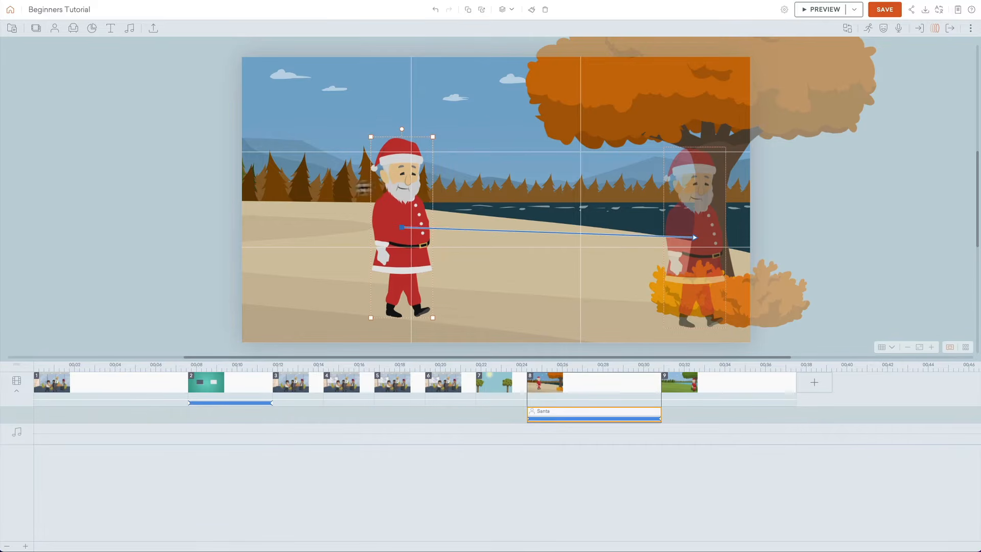
left_click_drag(681, 206, 679, 188)
left_click(773, 219)
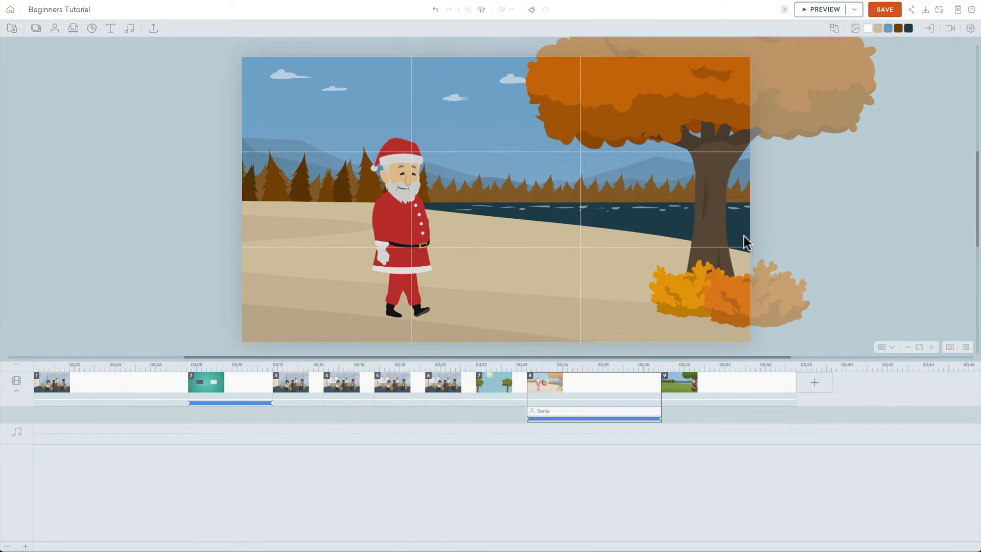
- Show the safe area and move Santa's start figure farther from the tree, in front of the leftmost pine trees
left_click(886, 349)
left_click(875, 383)
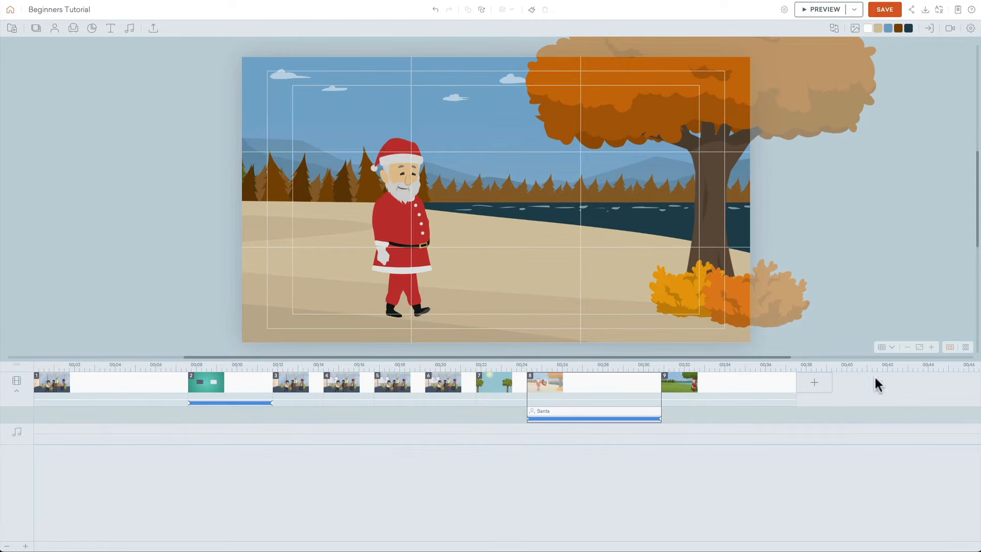
left_click(406, 177)
left_click_drag(406, 177, 334, 168)
- Hide both the grid and the safe area guides
left_click(891, 348)
left_click(884, 368)
left_click(892, 348)
left_click(888, 381)
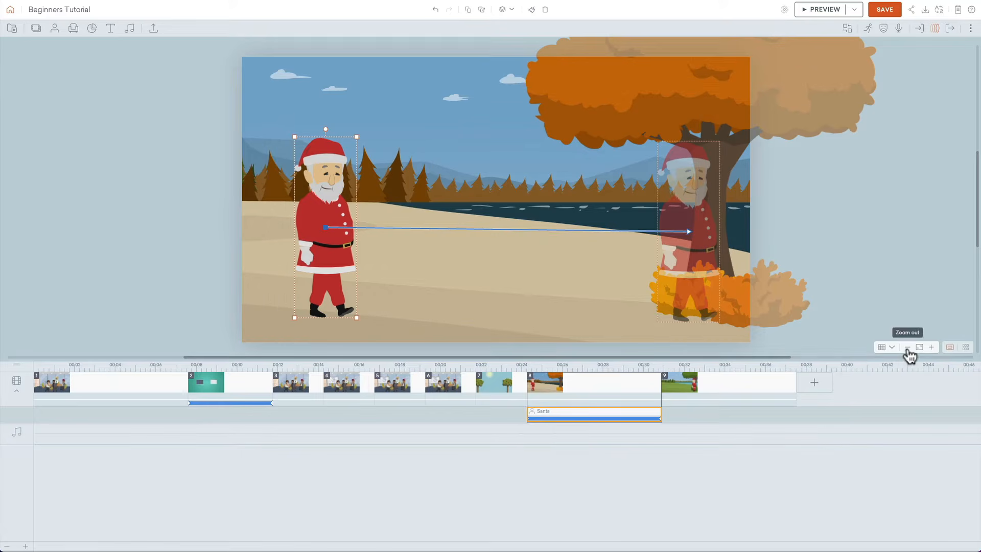
- Add a glowing pale yellow sun prop to scene 8
left_click(908, 348)
left_click(907, 348)
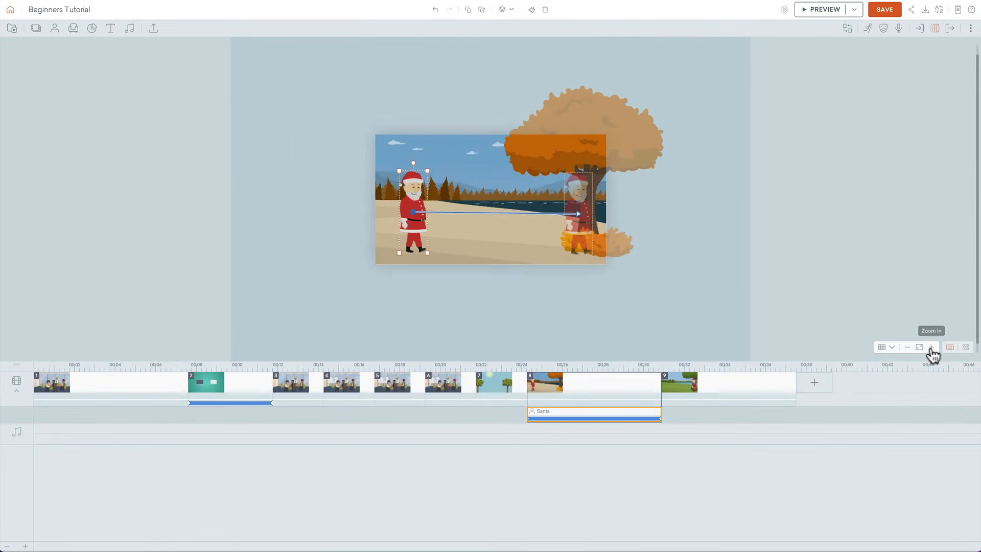
left_click(931, 348)
left_click(289, 143)
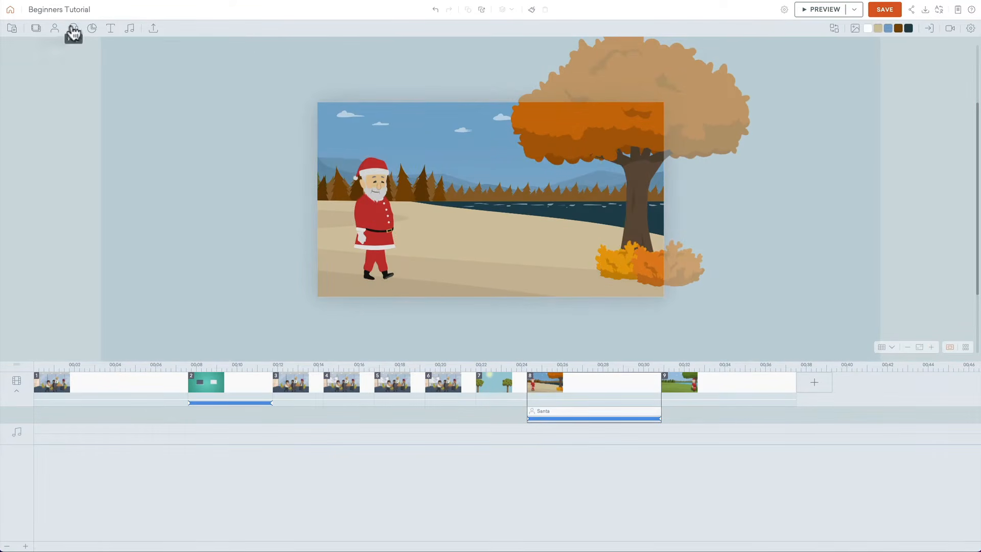
left_click(73, 29)
left_click_drag(86, 109, 428, 164)
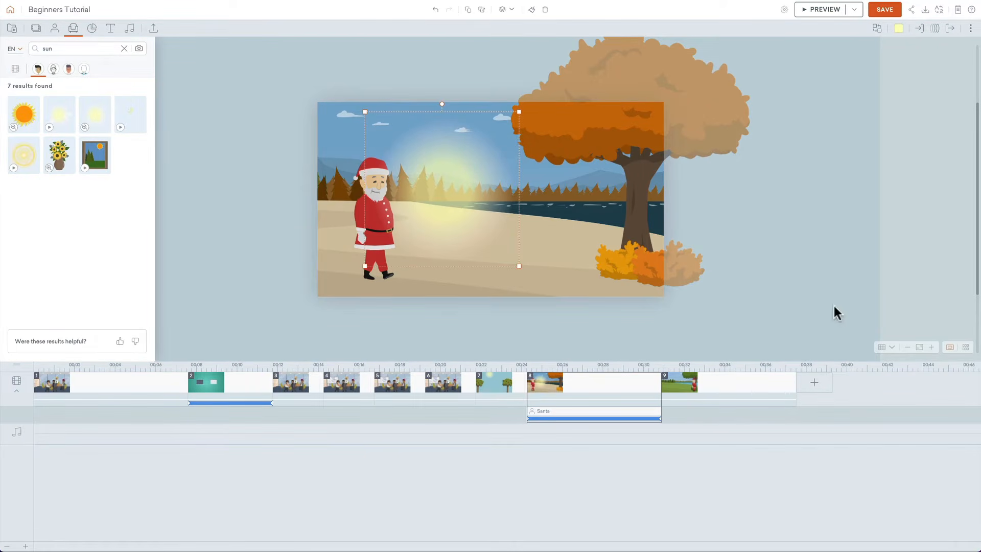
- Enlarge the sun well beyond the frame and position it so its glow spreads from the scene's upper left corner
left_click(929, 349)
left_click(834, 276)
left_click_drag(408, 176, 460, 153)
left_click(908, 347)
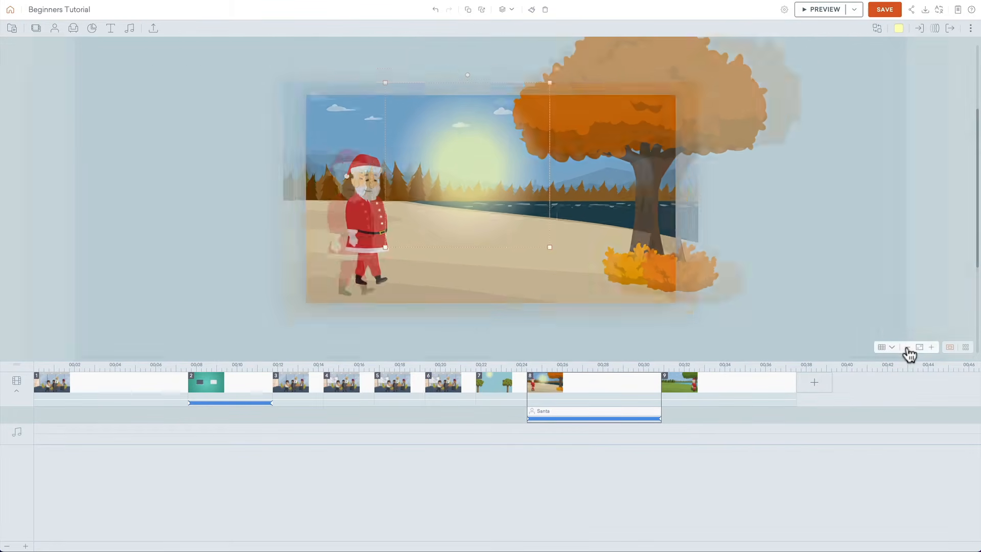
left_click_drag(423, 127, 247, 70)
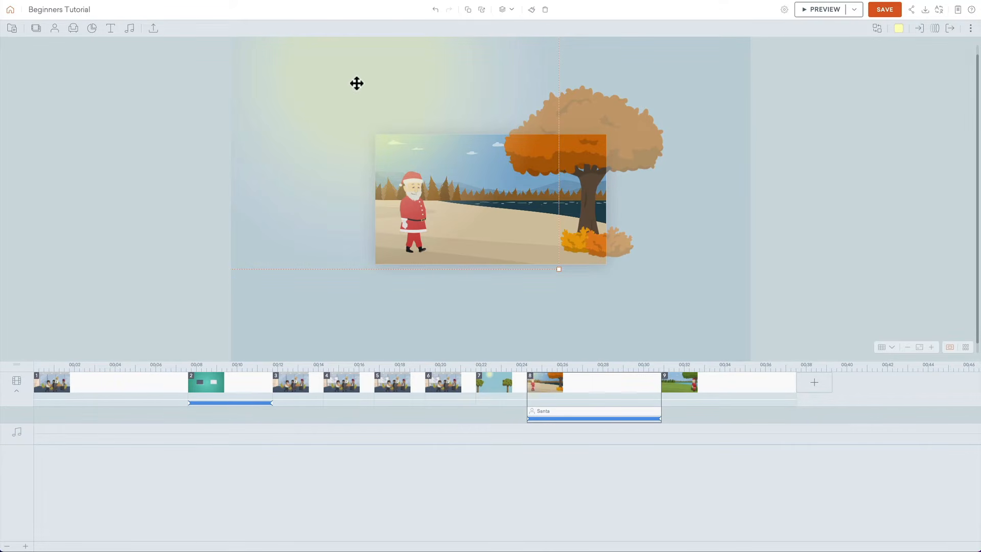
left_click_drag(360, 71, 366, 83)
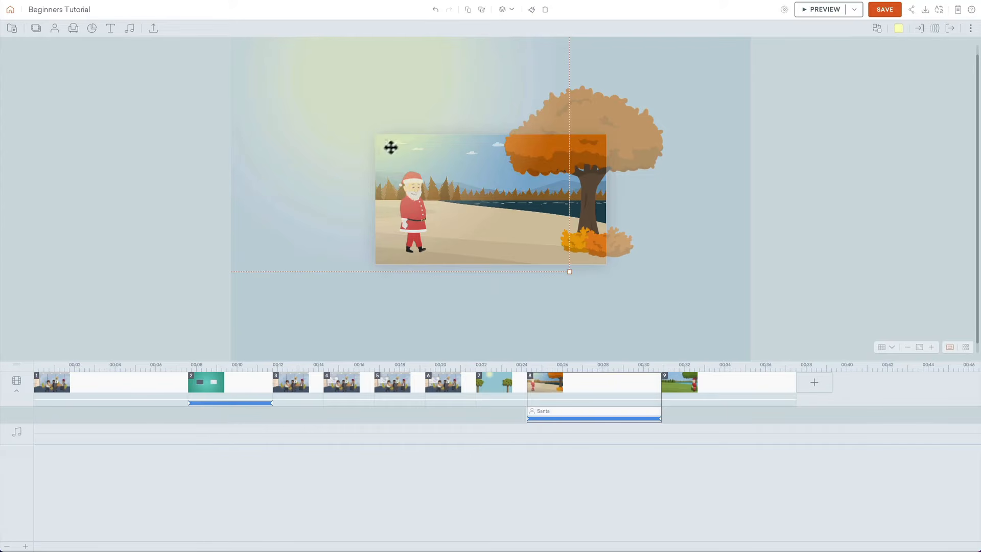
left_click(919, 347)
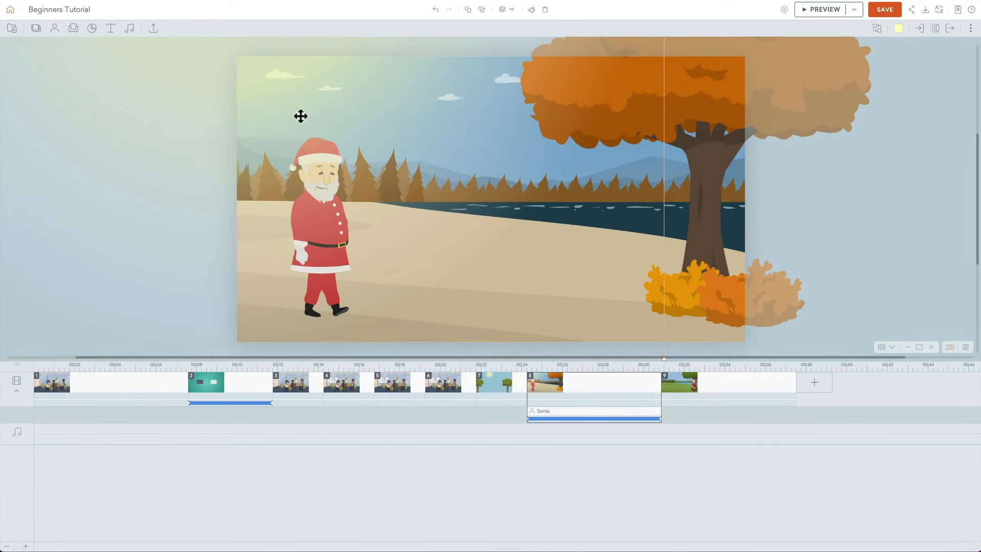
mouse_move(280, 89)
left_mouse_down()
mouse_move(294, 91)
mouse_move(276, 103)
mouse_move(265, 79)
left_mouse_up()
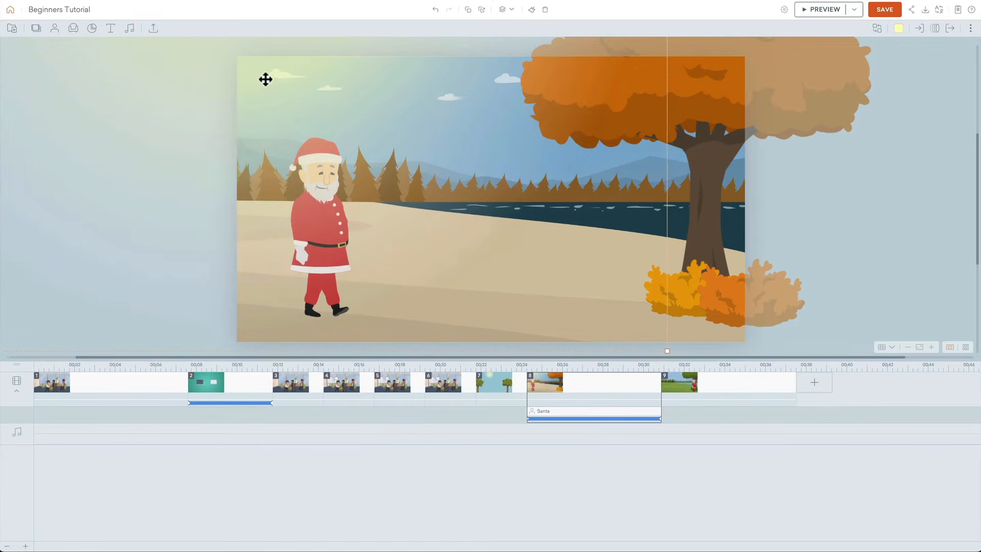
- Send the sun to the back, behind Santa and the tree, and preview scene 8
right_click(255, 80)
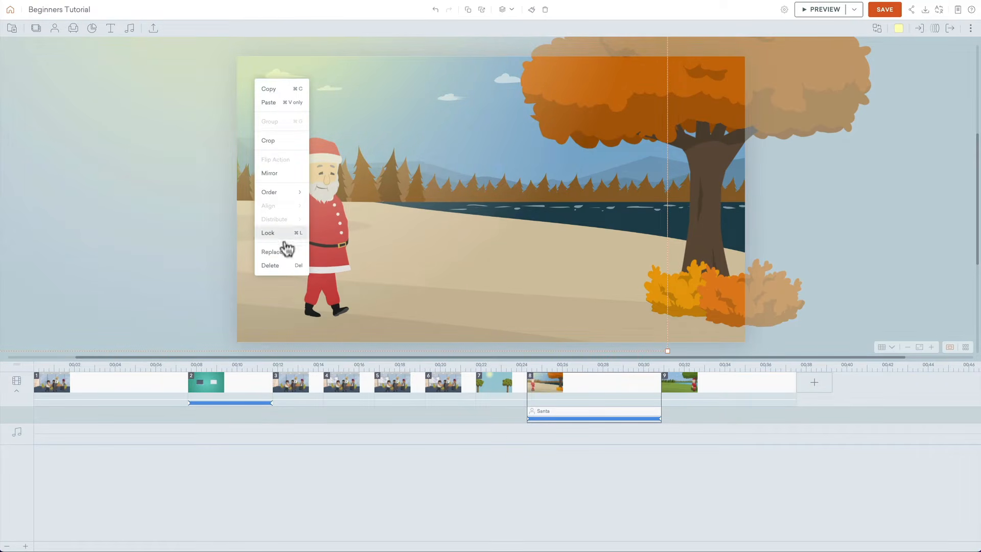
mouse_move(305, 195)
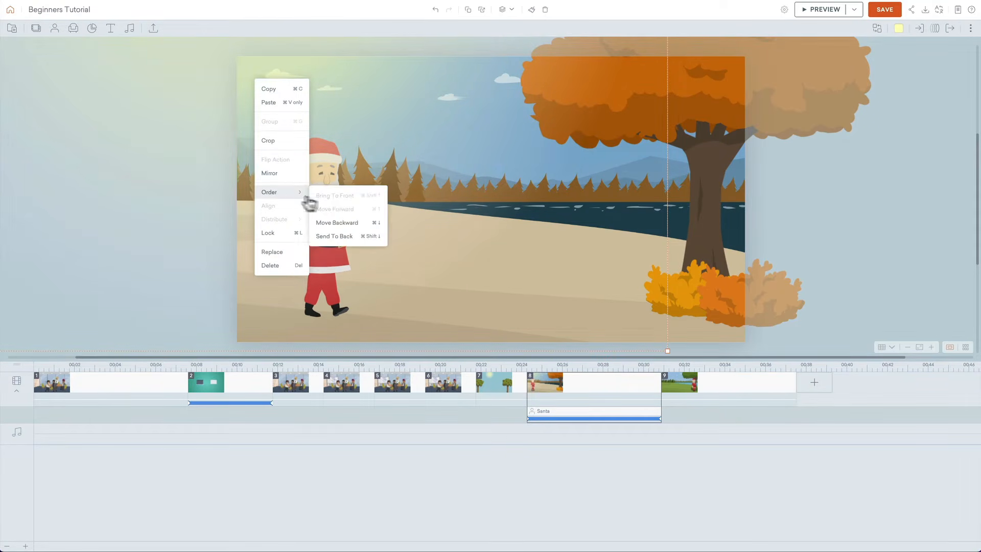
left_click(344, 235)
left_click(341, 229)
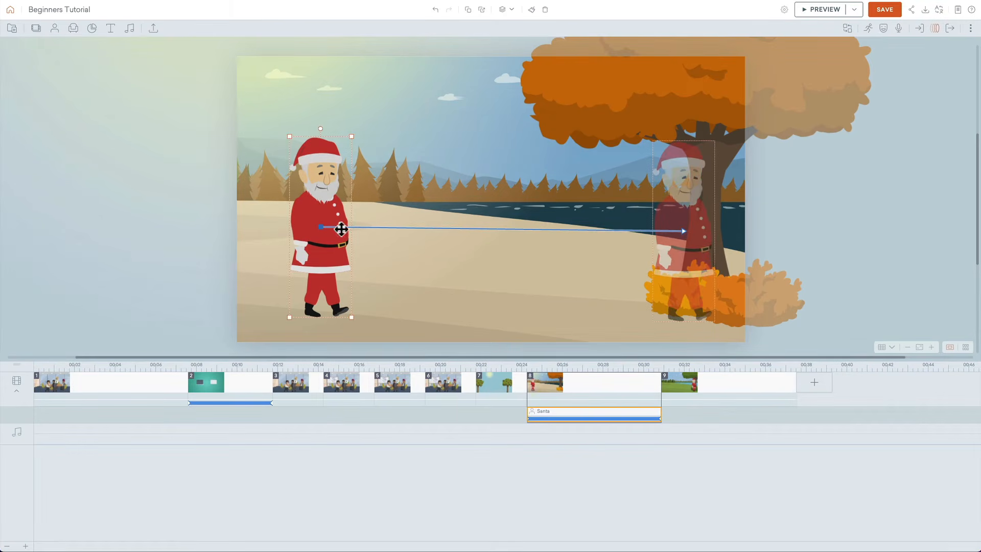
key("super+p")
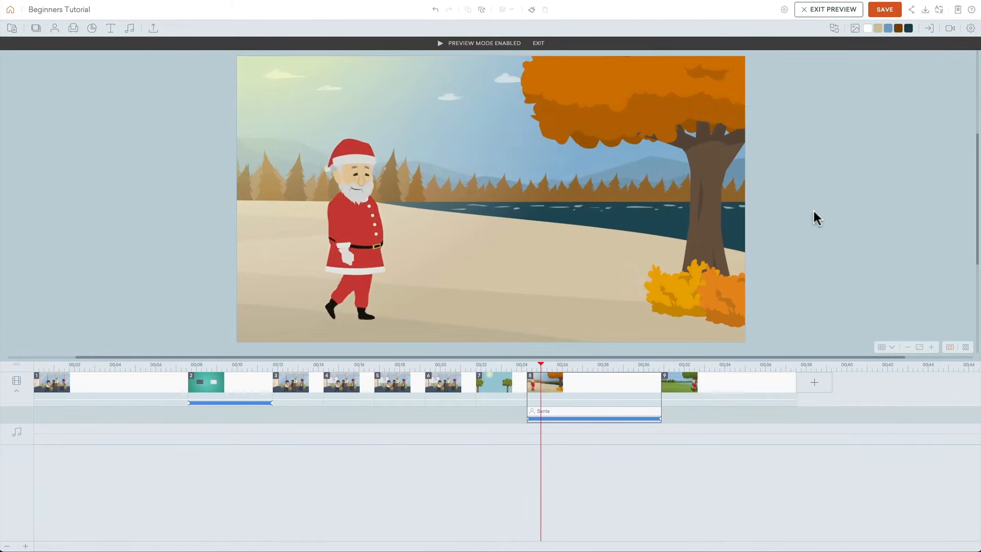
key("Escape")
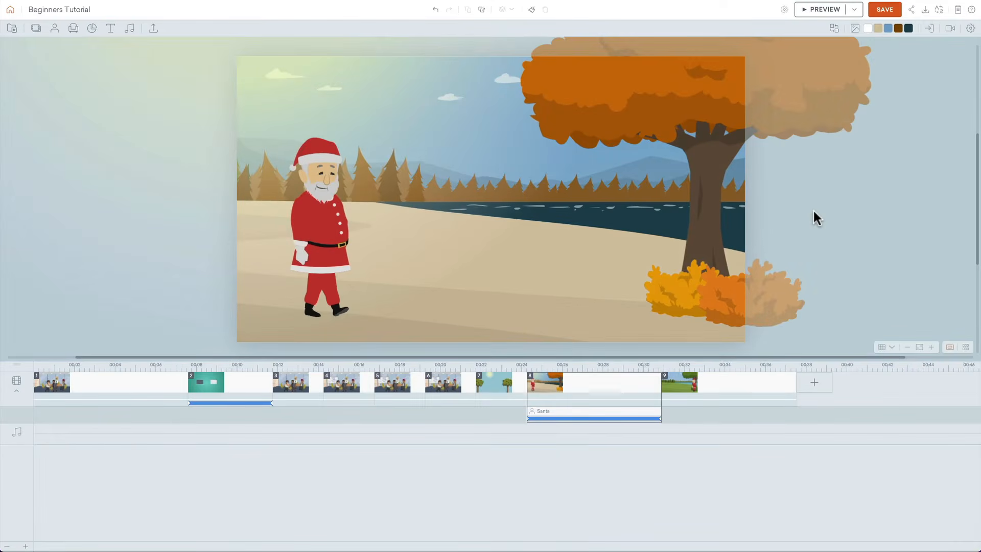
- Enlarge the orange tree so it extends farther past the scene's upper right edge
left_click(908, 347)
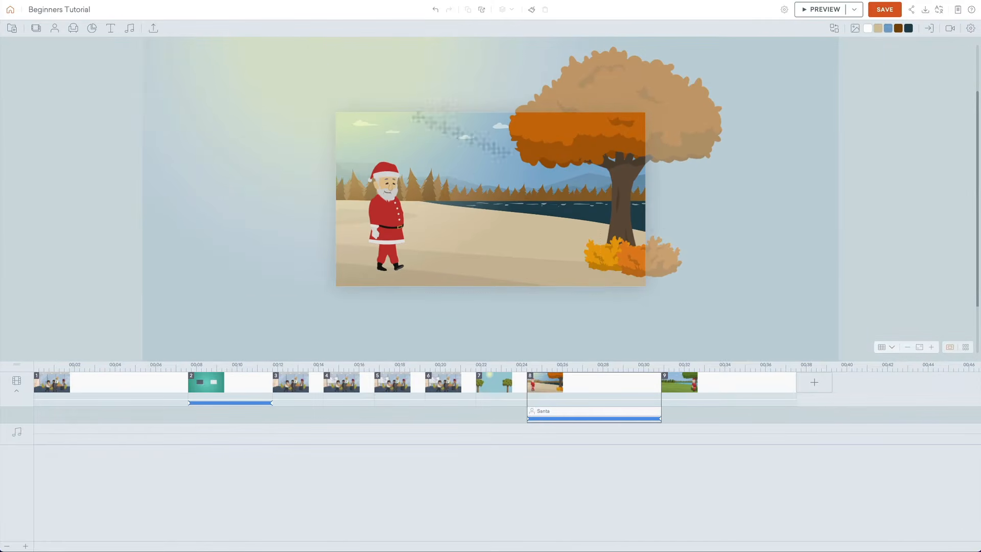
left_click_drag(344, 78, 289, 48)
left_click(636, 81)
left_click(908, 347)
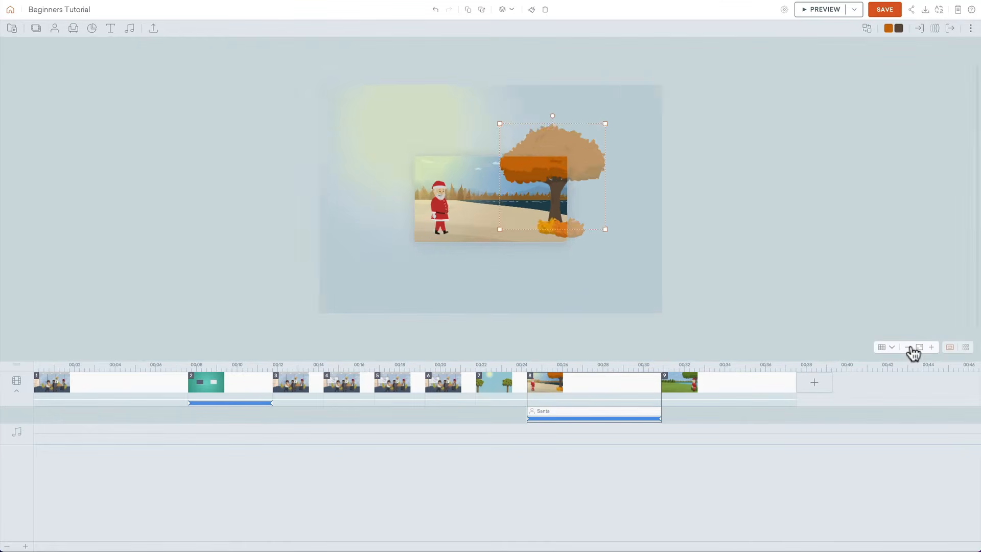
left_click(908, 347)
left_click_drag(577, 141, 600, 131)
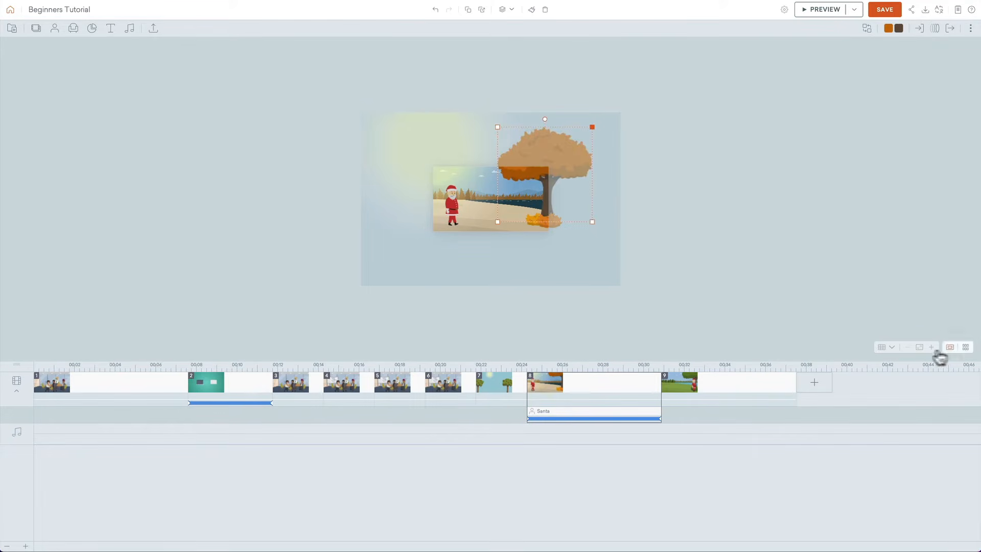
left_click(920, 349)
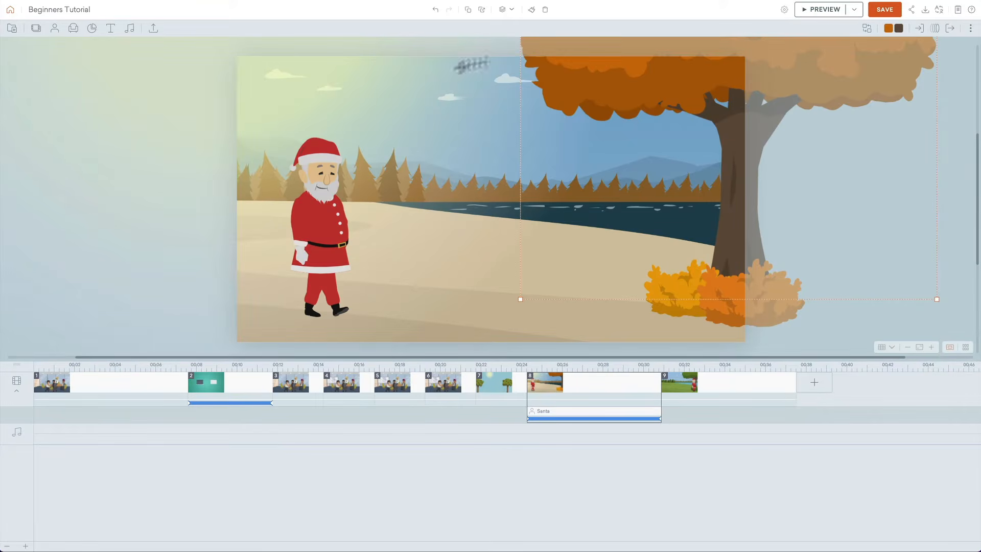
left_click(908, 280)
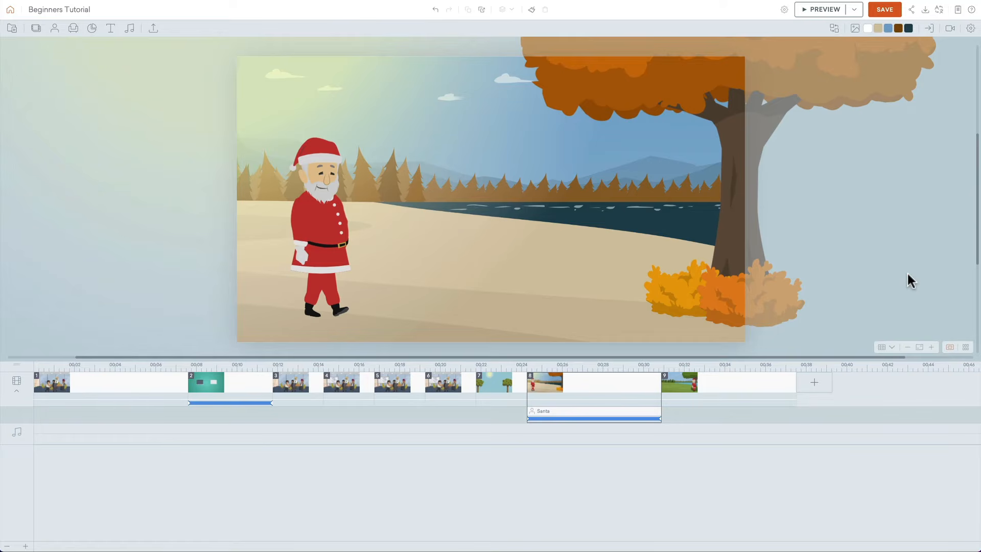
- Compare scene 8's normal view with its Asset View
left_click(966, 348)
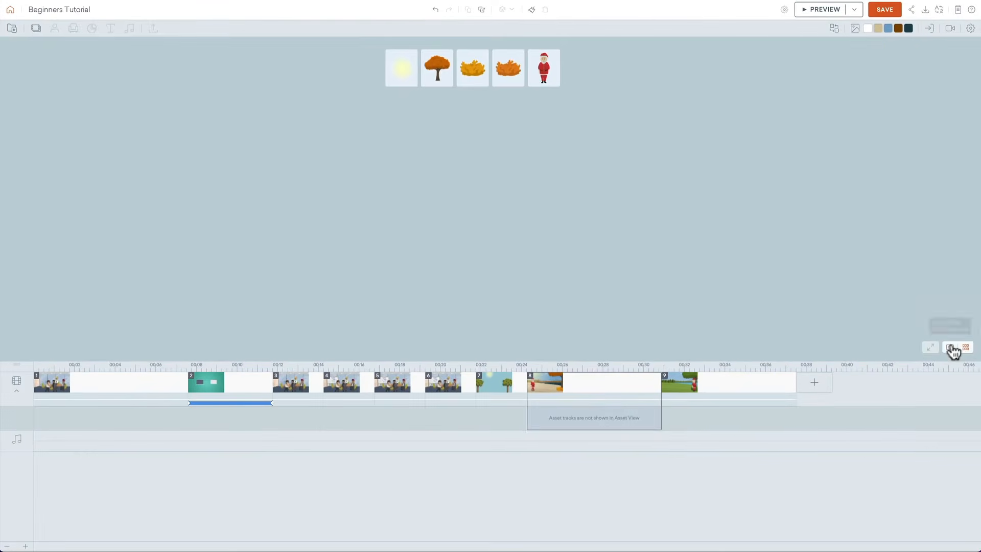
left_click(953, 350)
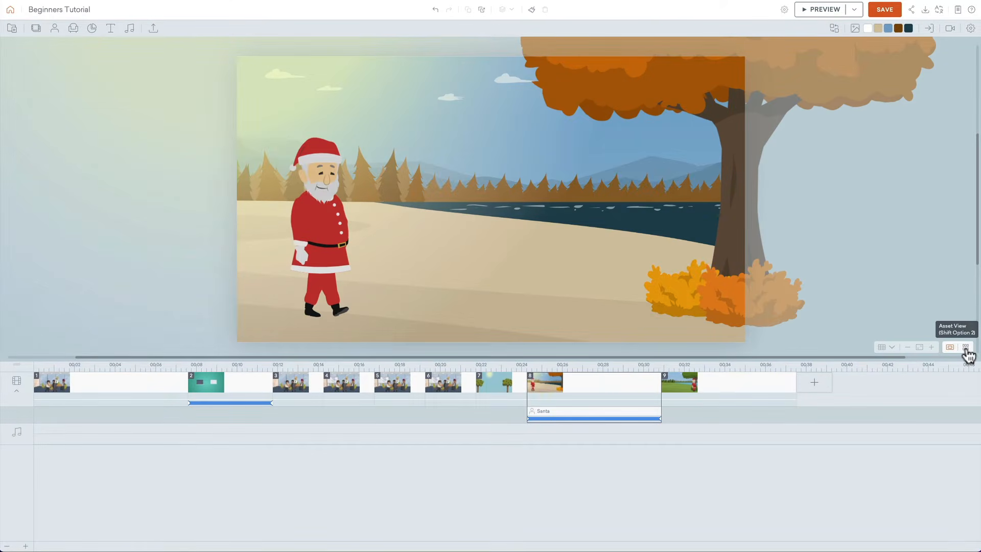
left_click(966, 348)
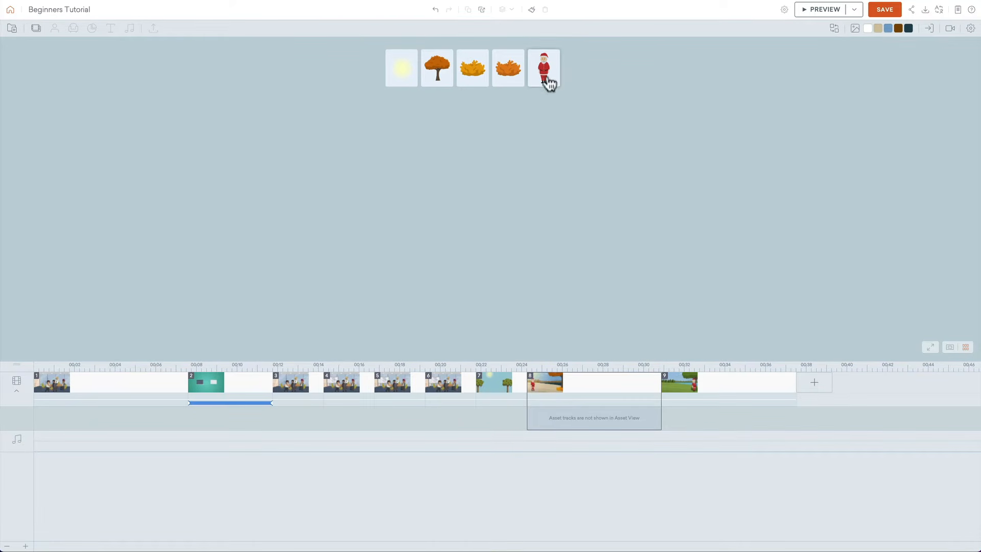
- Recolor scene 6's office chairs blue in Asset View and return to the scene view
left_click(453, 385)
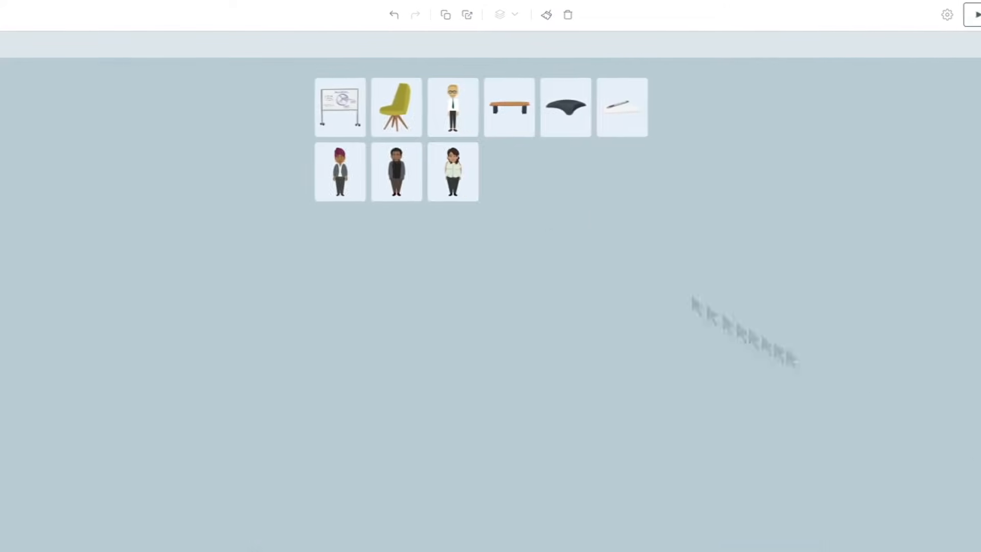
left_click(856, 44)
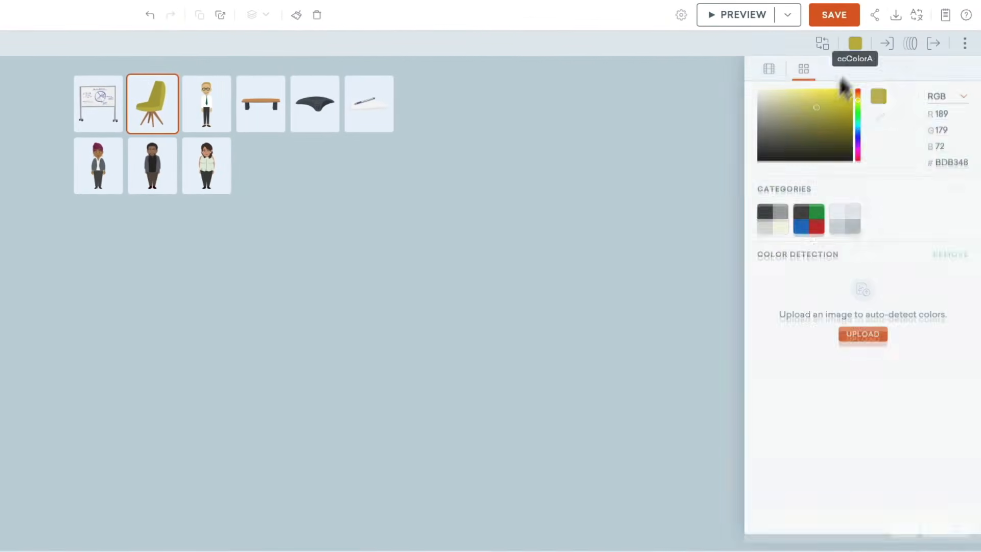
left_click(858, 133)
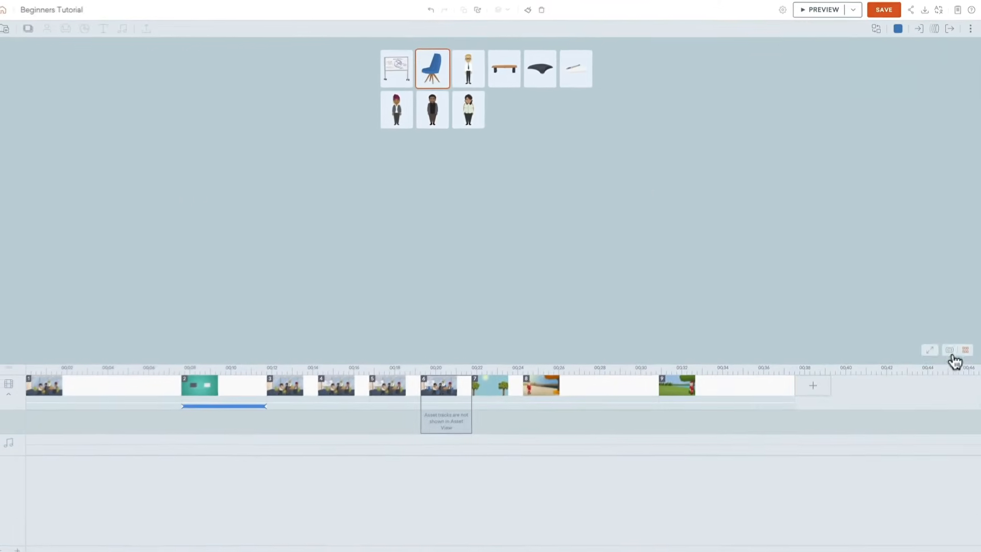
left_click(950, 349)
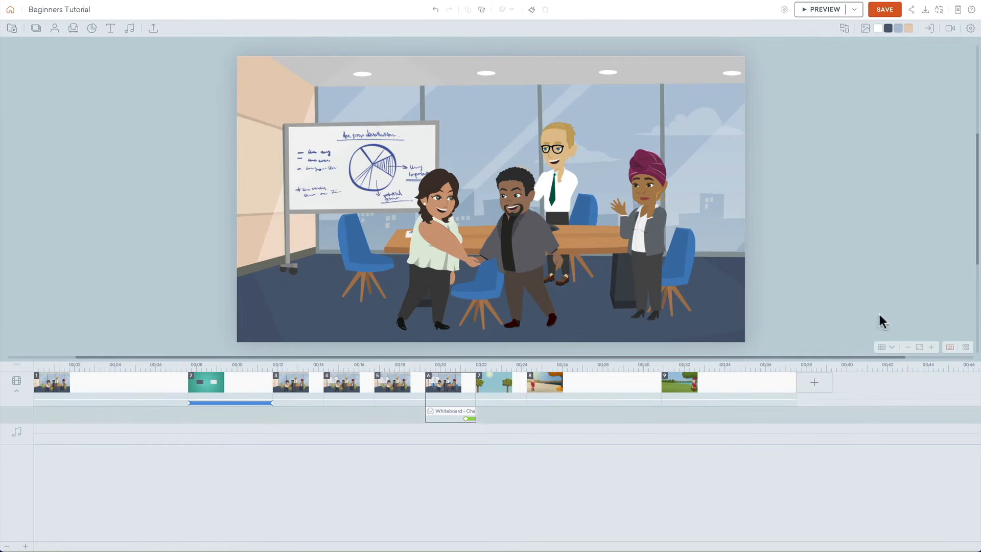
- Replace scene 6's blue office chairs with the black chair from a "chair" prop search in Asset View, and compare with the scene view
left_click(965, 346)
left_click(434, 71)
left_click(878, 30)
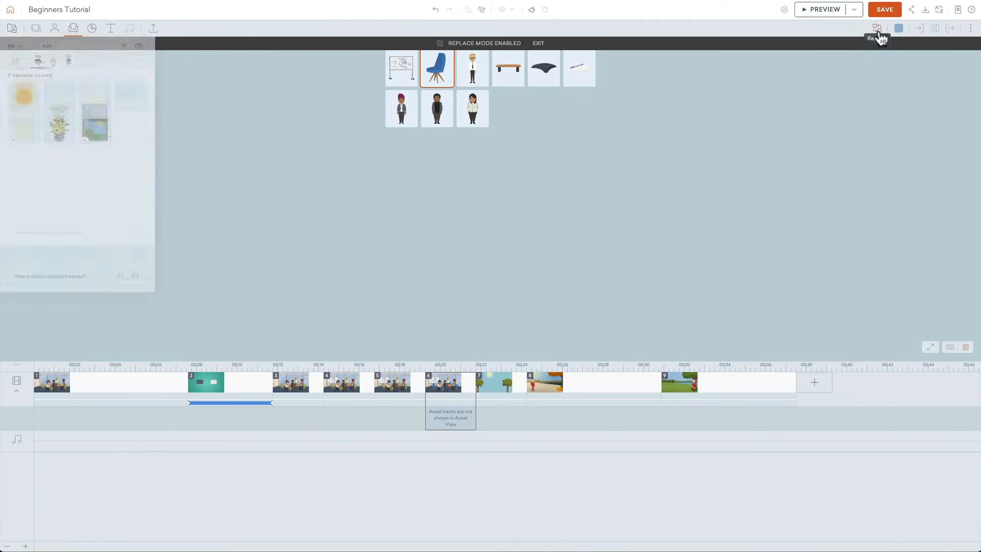
double_click(95, 48)
type("chair")
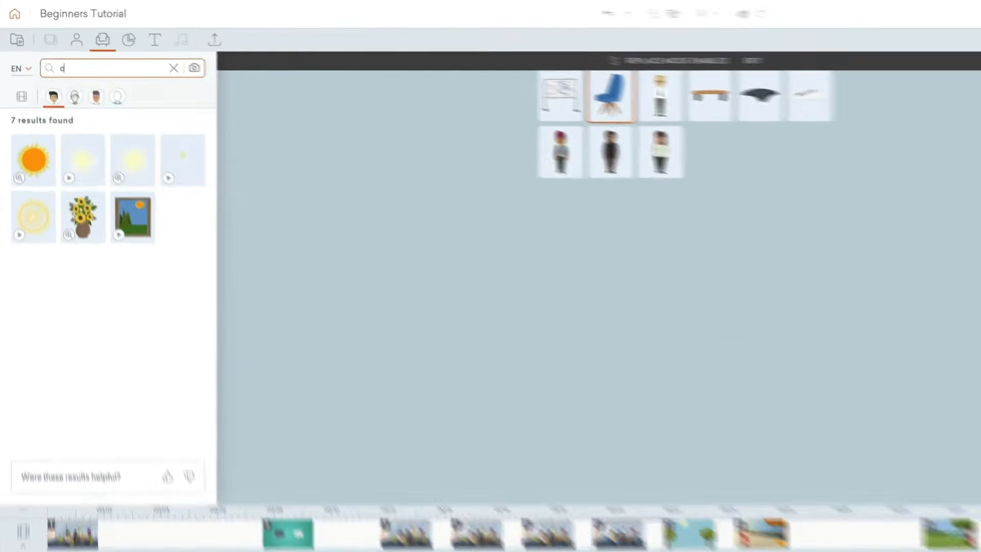
key("Return")
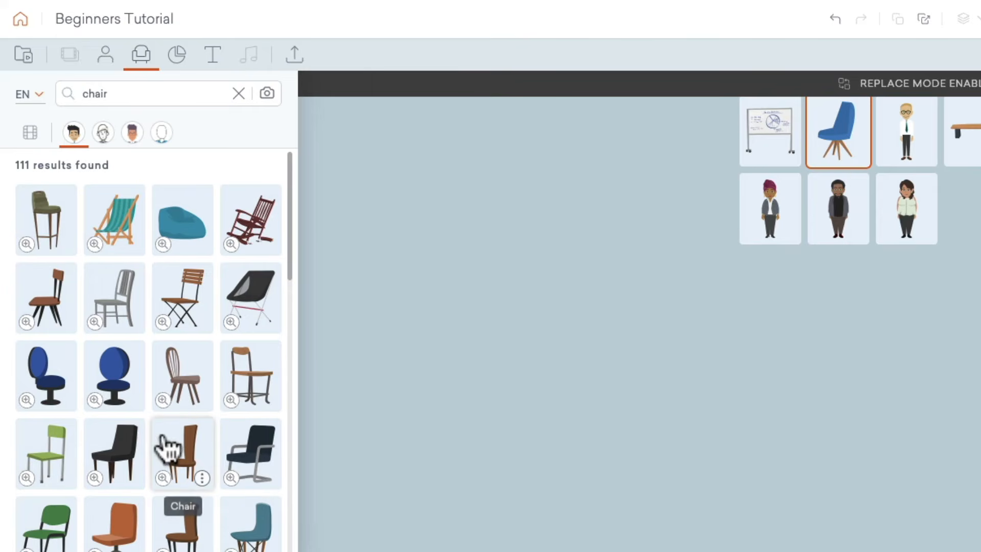
left_click(122, 457)
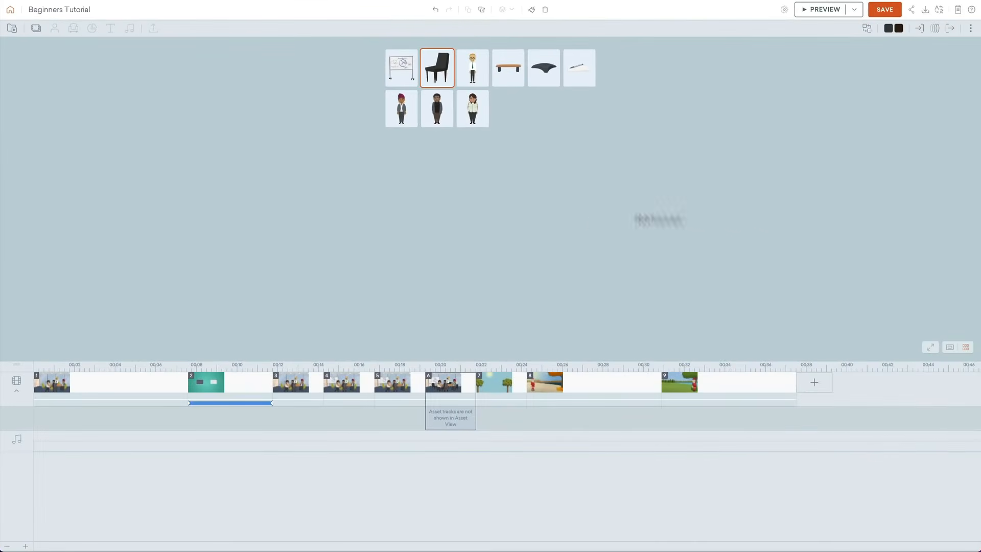
left_click(949, 347)
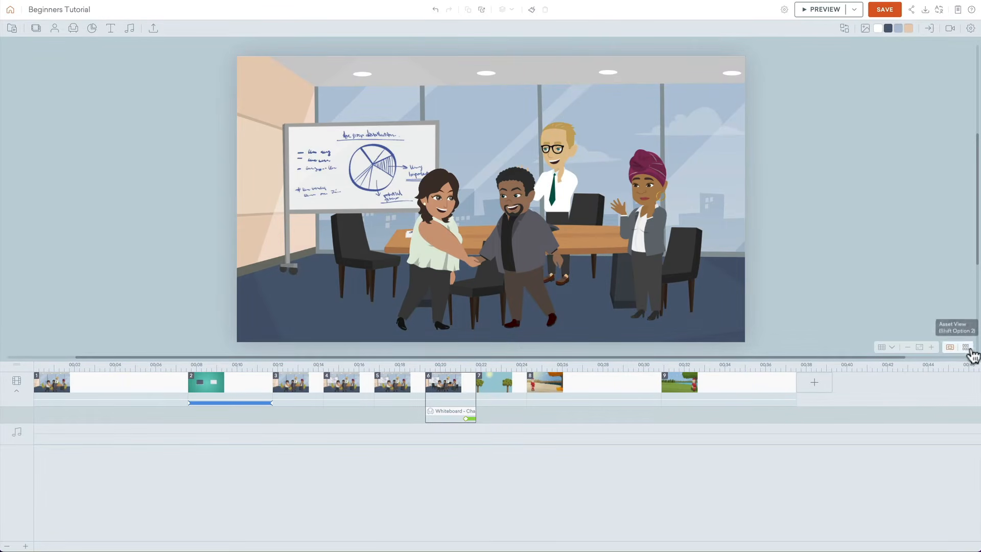
left_click(965, 347)
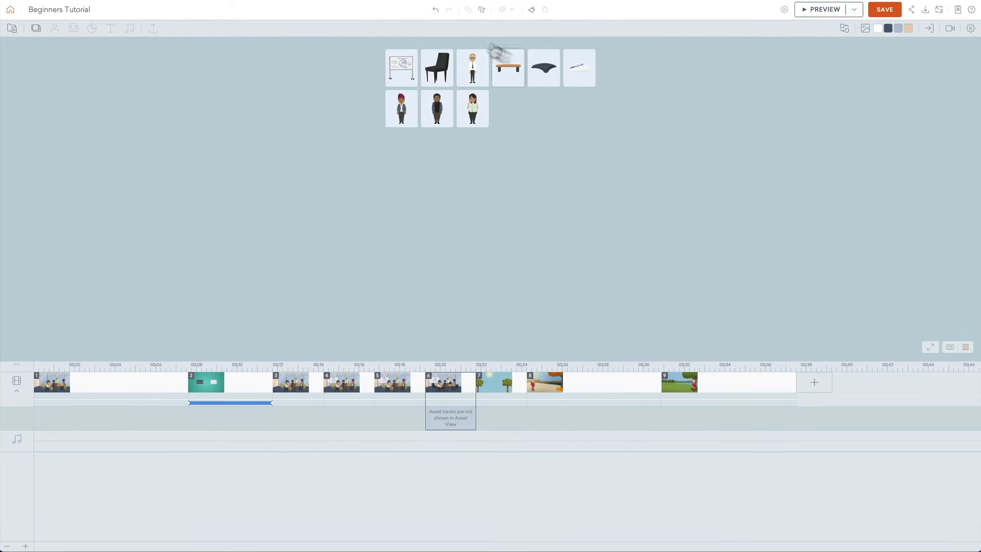
left_click(950, 347)
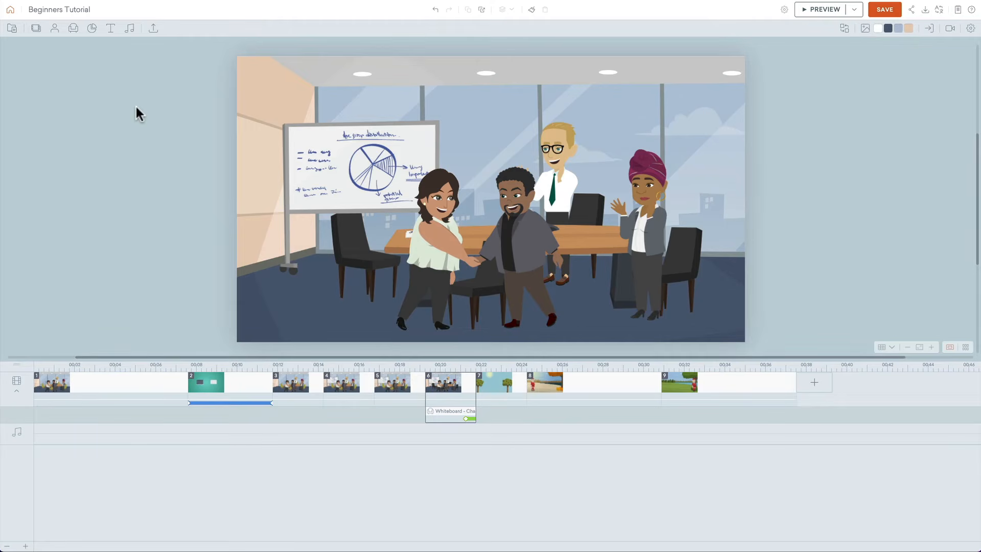
- Clear the chair search and browse the Kitchen and Animals categories of the prop library
left_click(76, 32)
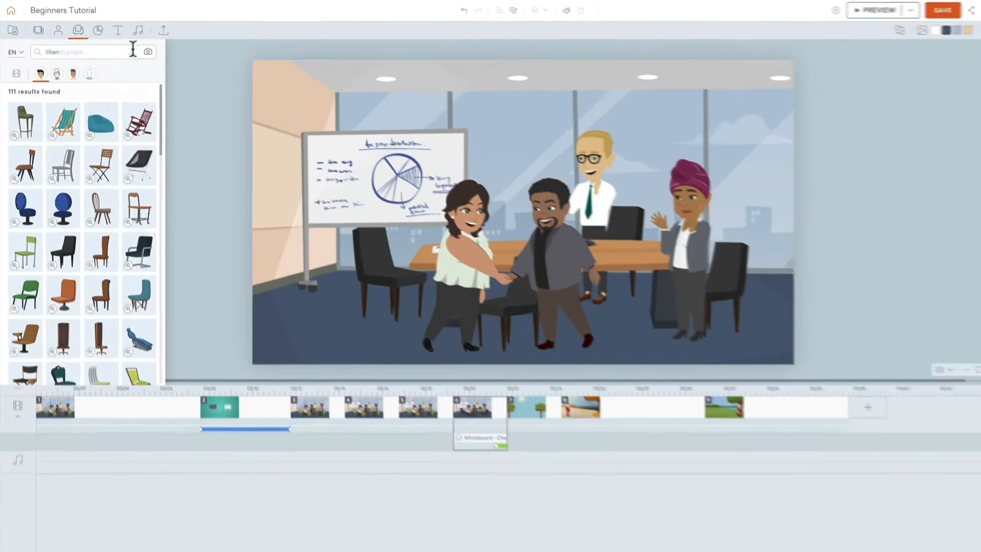
left_click(124, 49)
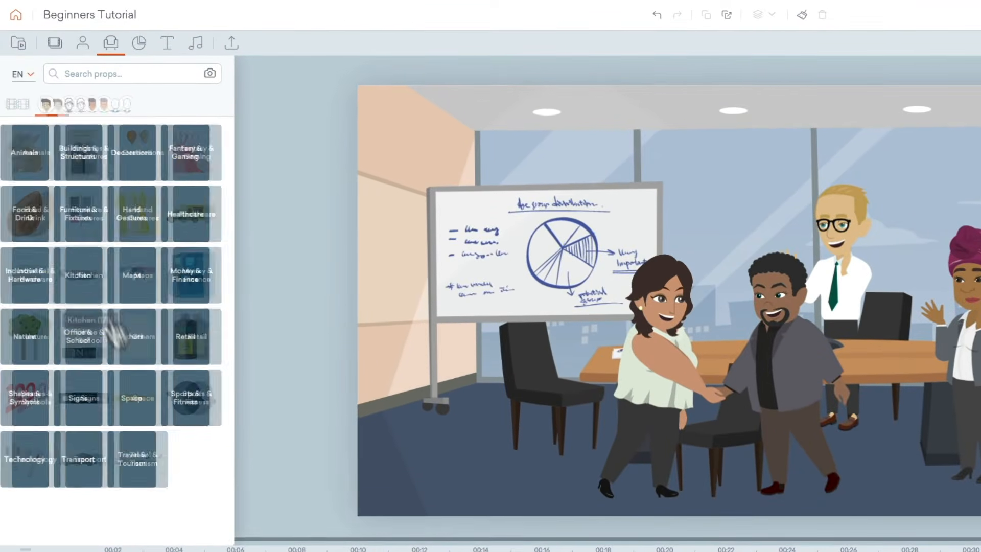
left_click(97, 278)
scroll(114, 267, "down", 15)
scroll(125, 267, "up", 15)
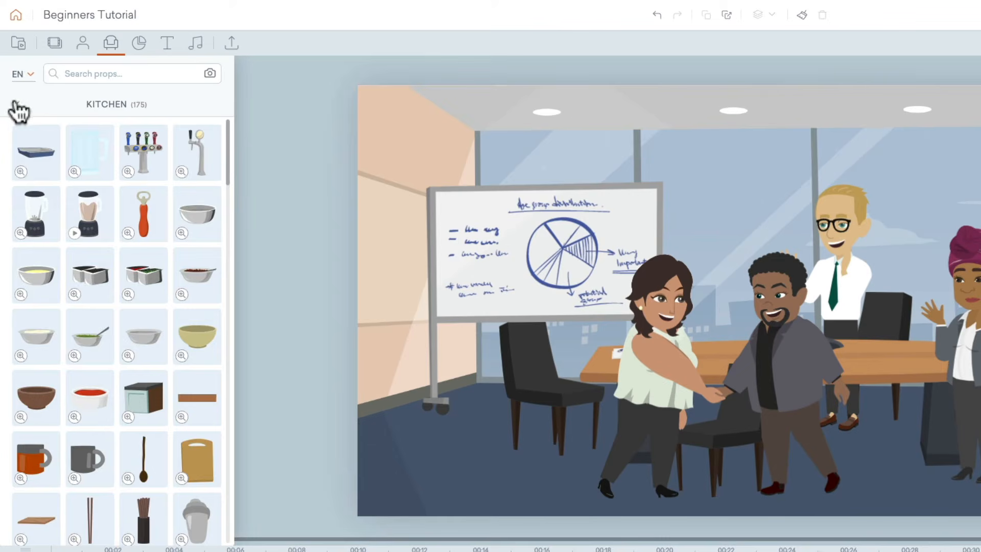
left_click(16, 104)
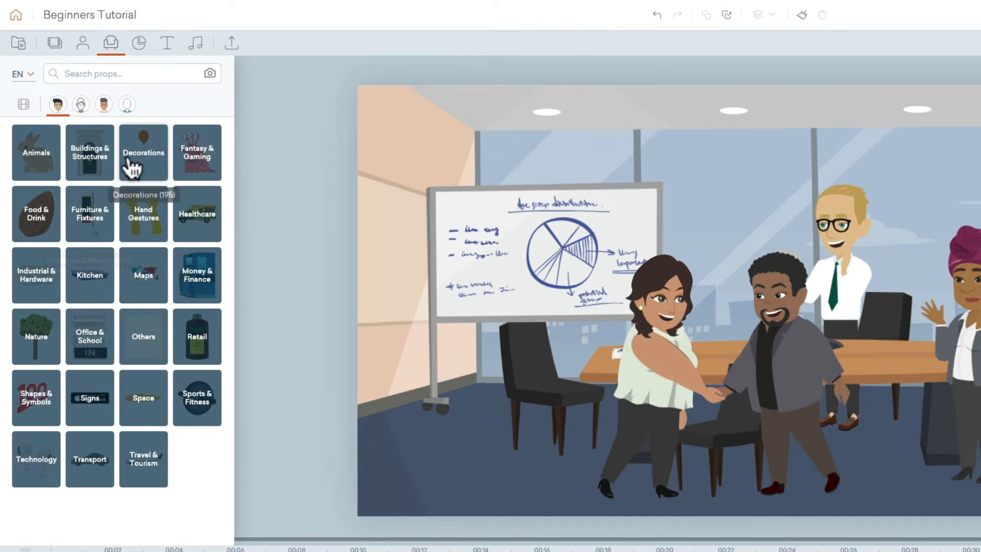
left_click(45, 163)
scroll(137, 270, "down", 15)
scroll(121, 259, "up", 5)
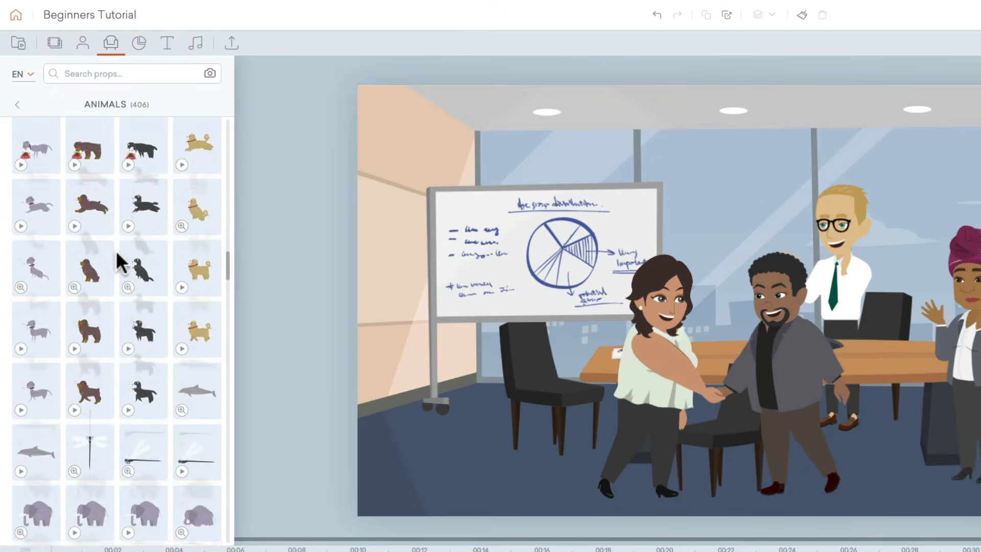
scroll(121, 259, "down", 8)
left_click(18, 106)
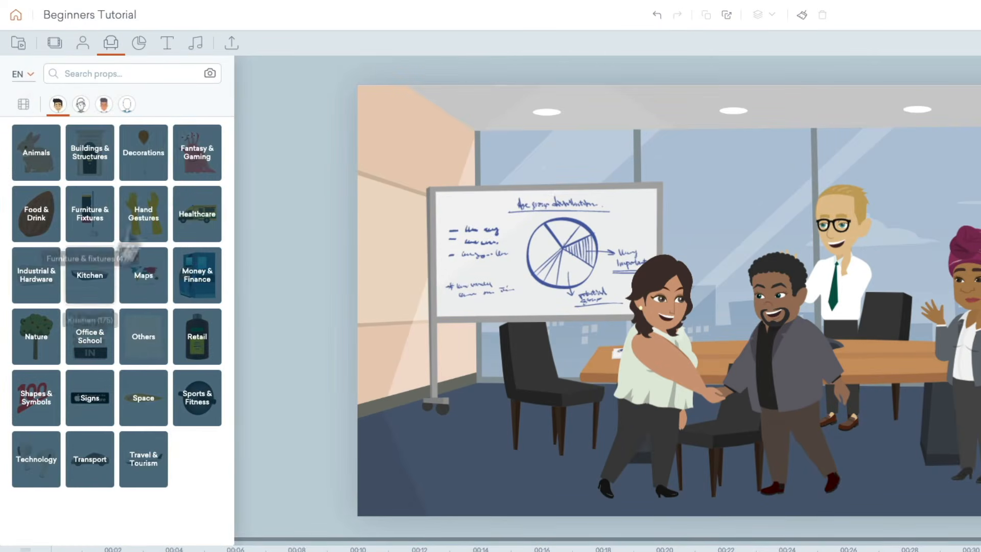
- Search the props for "animalw", switch to the suggested term "animals", and look at the search-by-image option
left_click(167, 76)
type("ainma")
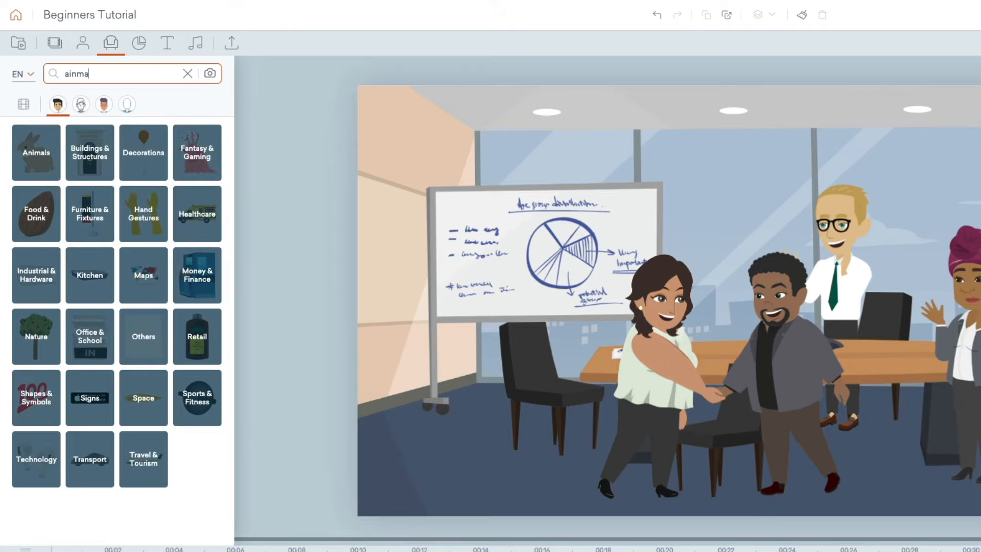
type("malw")
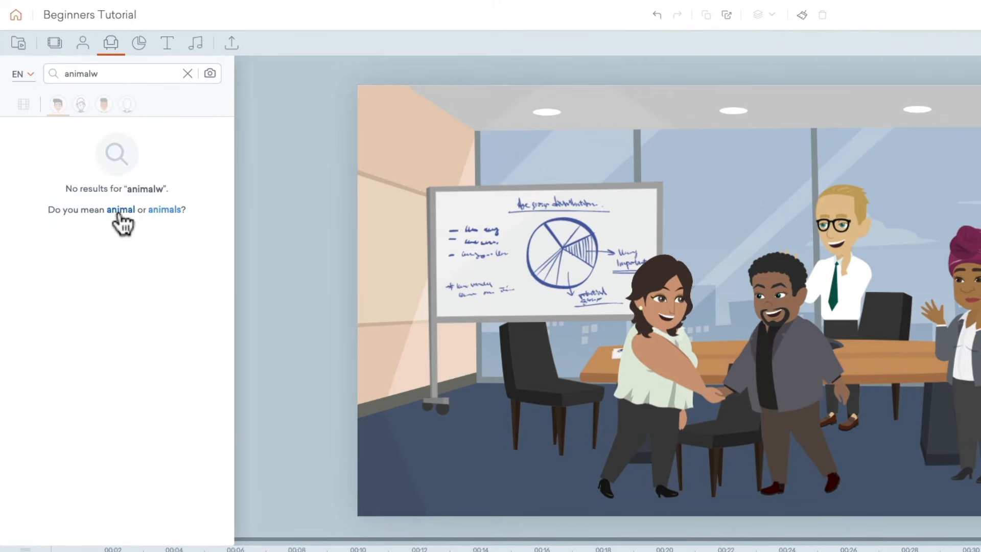
left_click(163, 212)
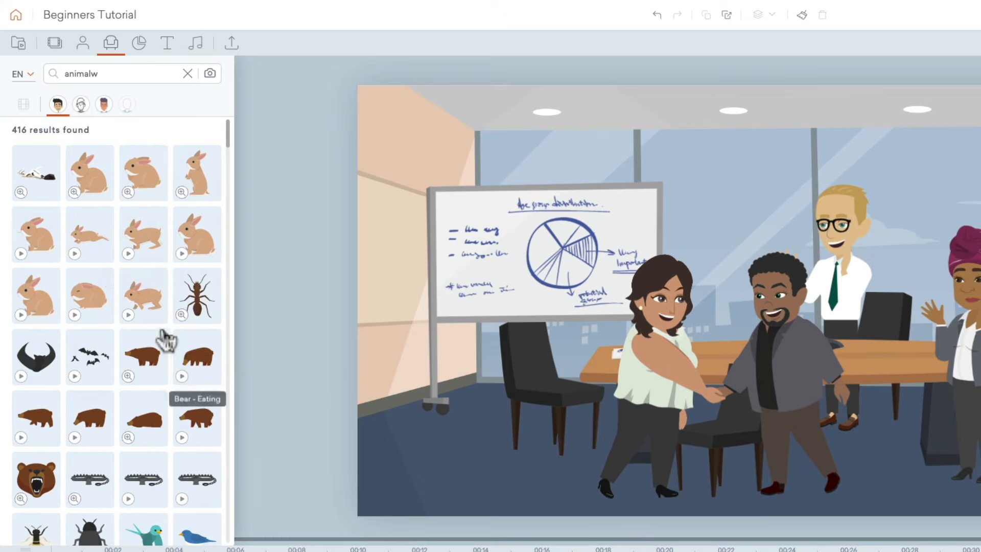
scroll(168, 347, "down", 20)
scroll(139, 266, "up", 20)
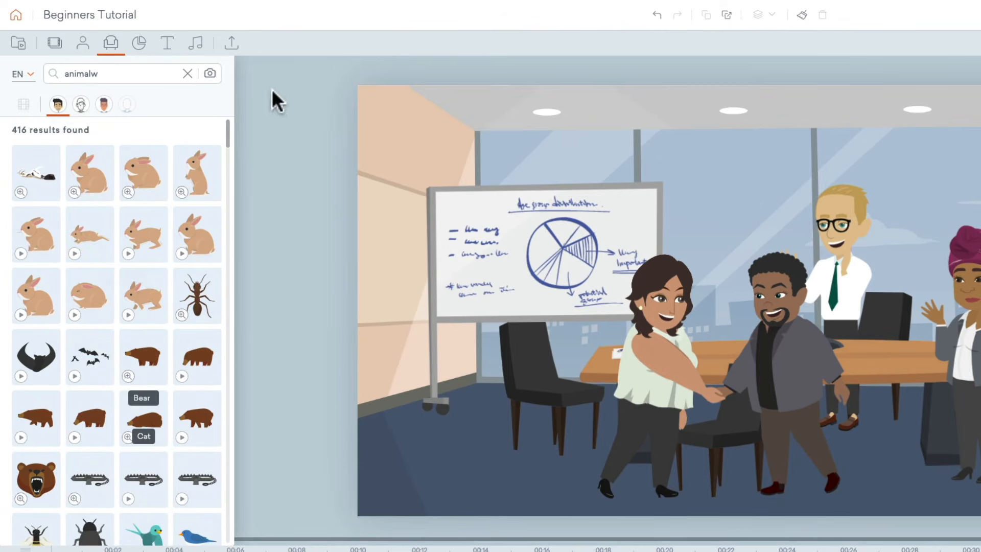
left_click(210, 74)
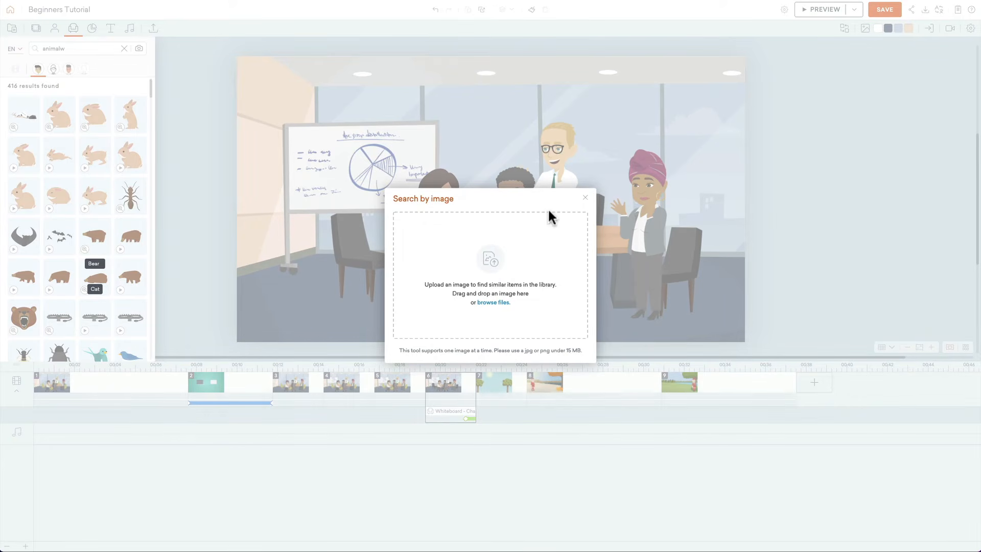
left_click(586, 200)
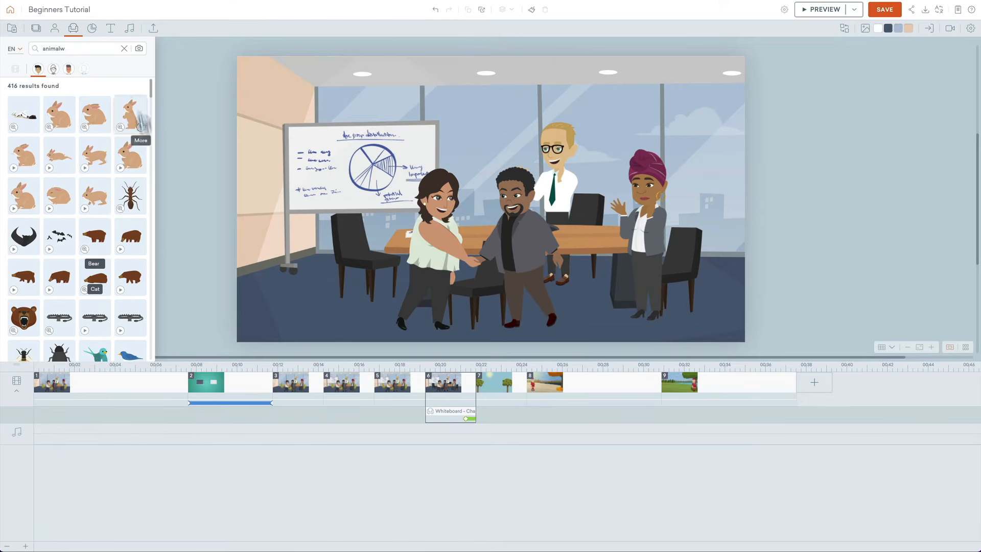
- Browse the animal props and add a rabbit to scene 6
scroll(84, 193, "down", 5)
scroll(86, 194, "up", 10)
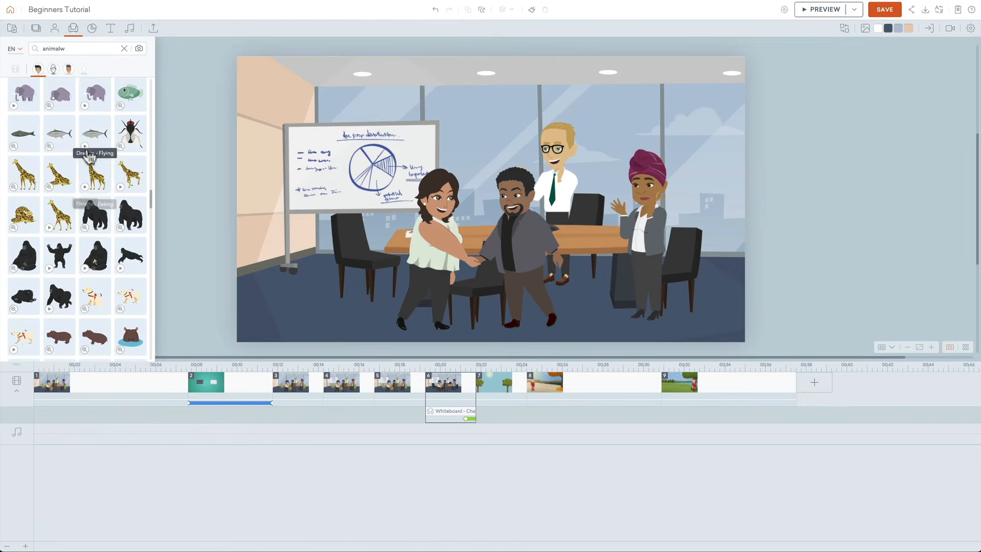
left_click(100, 159)
left_click_drag(484, 192, 636, 285)
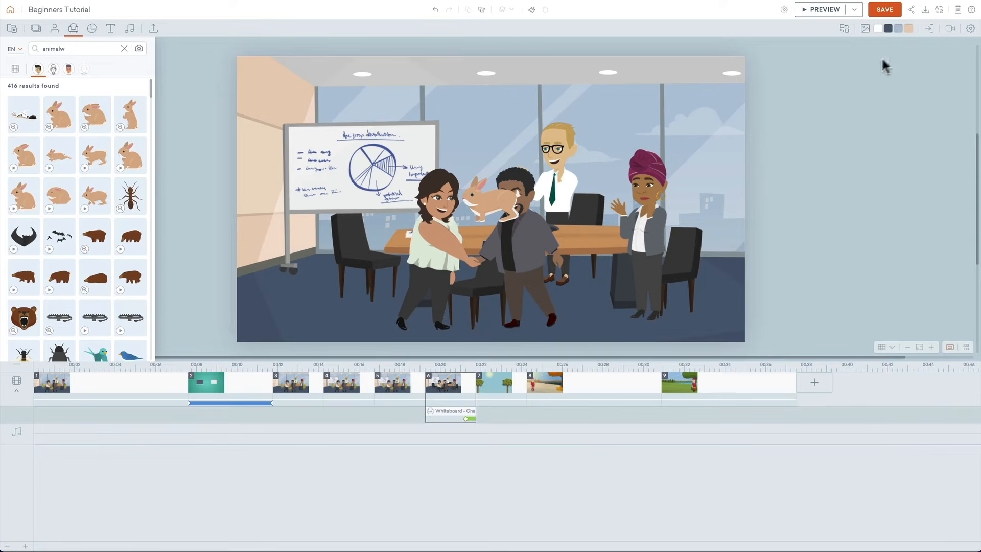
- Replace scene 6's background with the dark blue one with light blue circles, and delete the rabbit
left_click(864, 29)
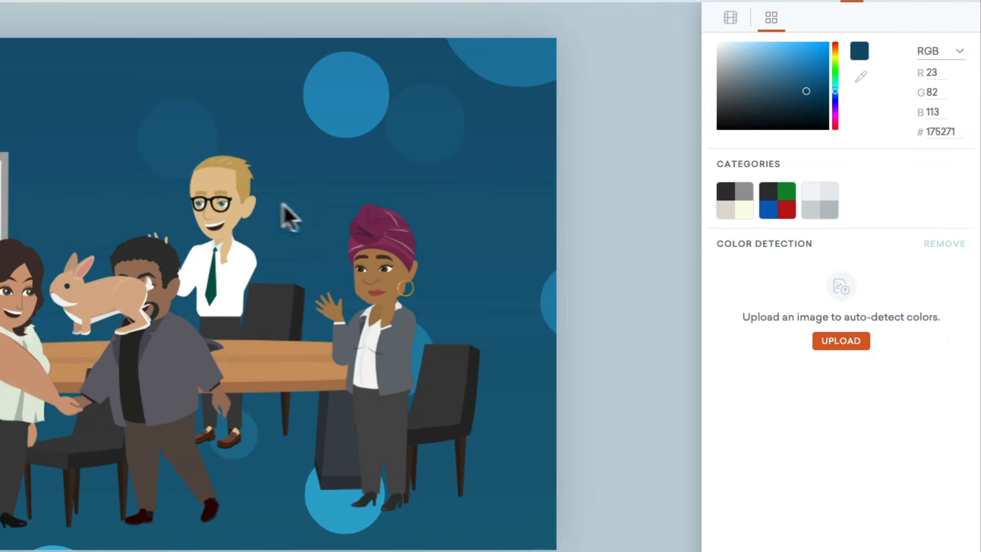
left_click(123, 294)
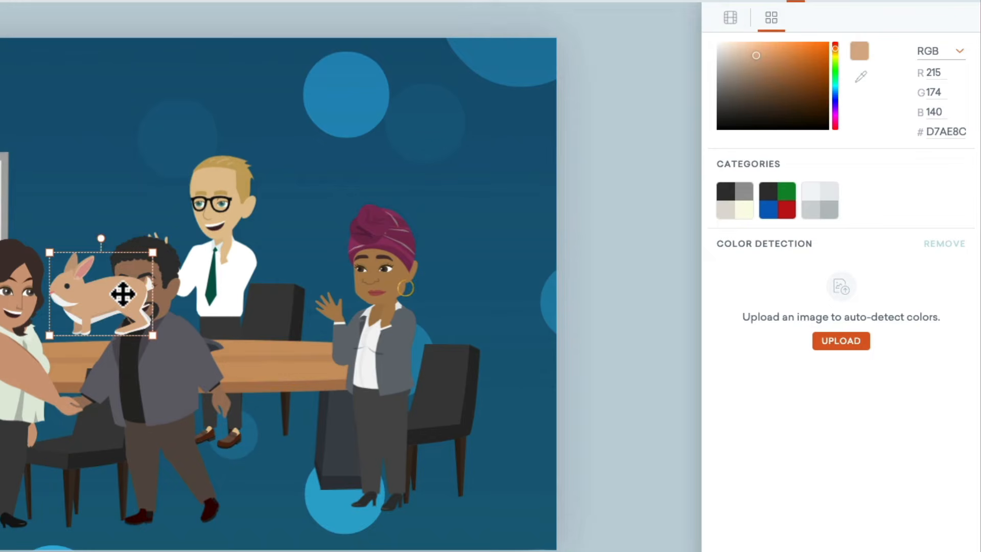
key("Delete")
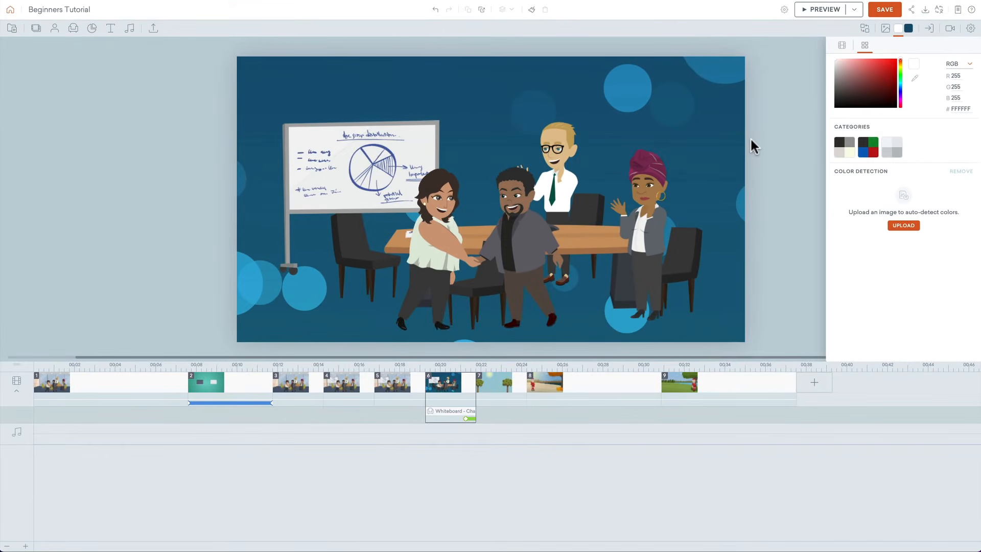
left_click(799, 78)
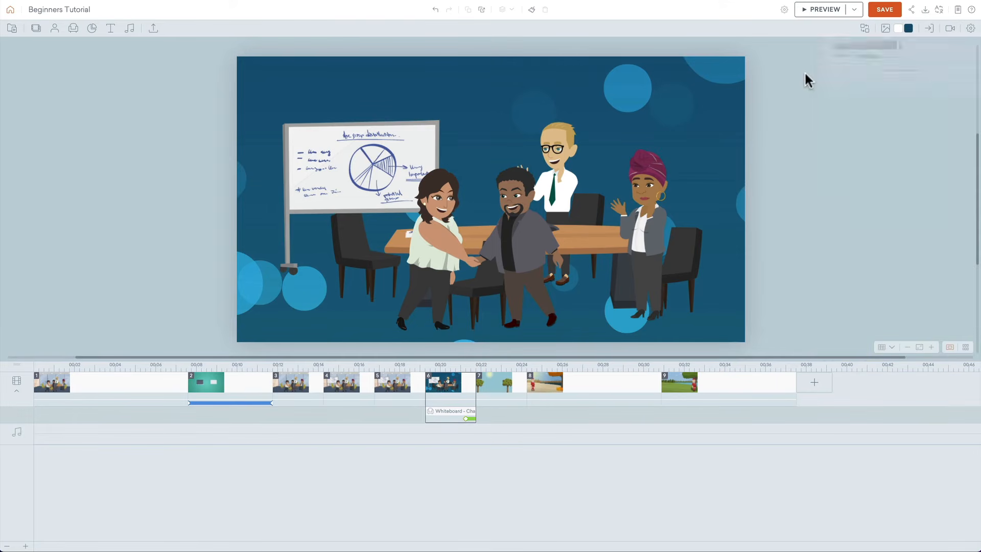
- Add a camera to scene 9, shrink its frame, and place it in the scene's lower right corner around Santa's lower body
left_click(621, 387)
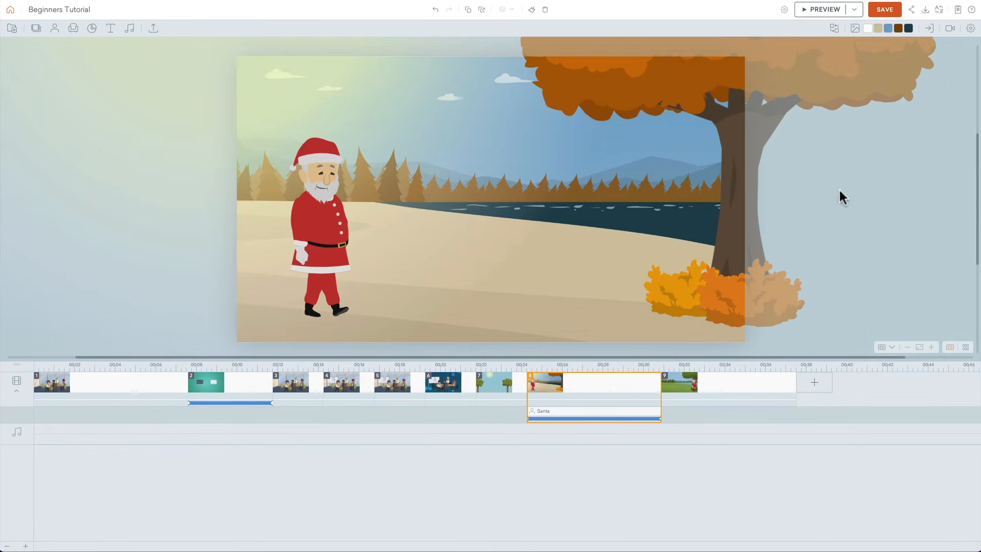
left_click(950, 31)
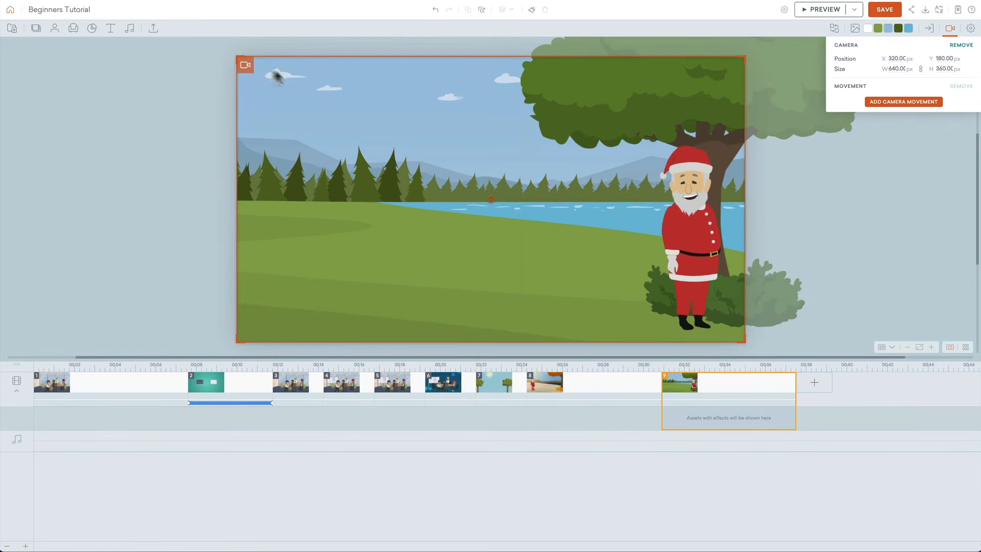
left_click_drag(237, 57, 539, 151)
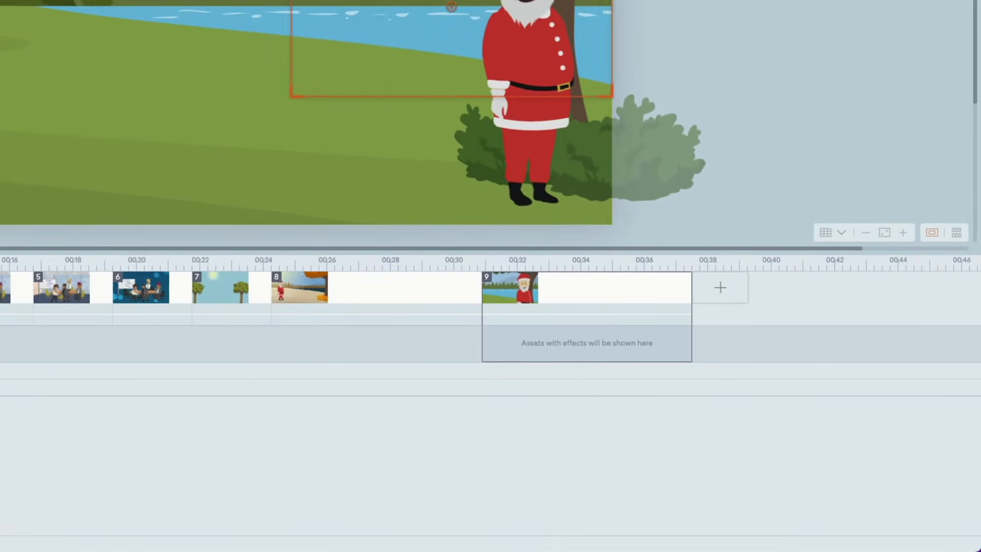
left_click_drag(322, 1, 339, 92)
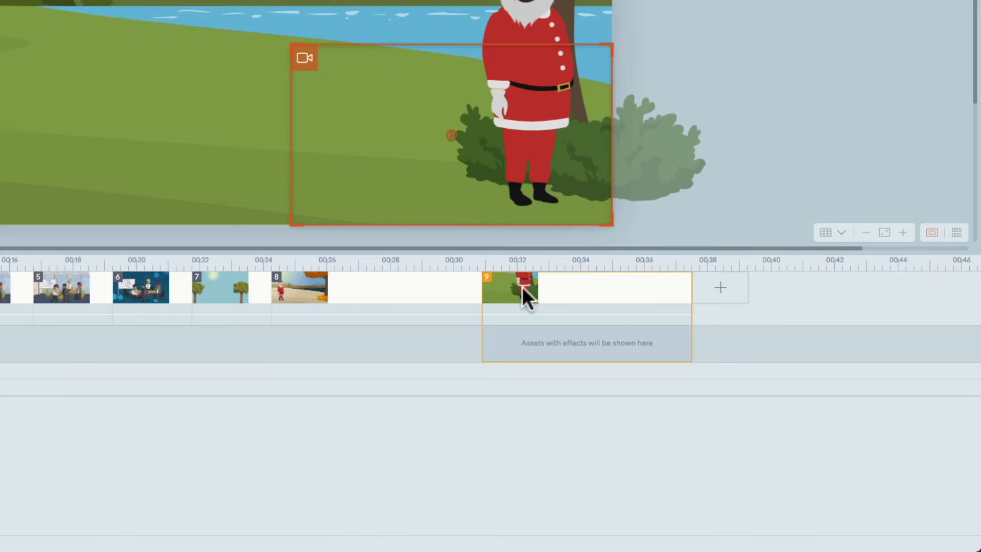
- Preview scene 9's camera framing and scrub through the camera's zoom-out to the full scene
key("super+p")
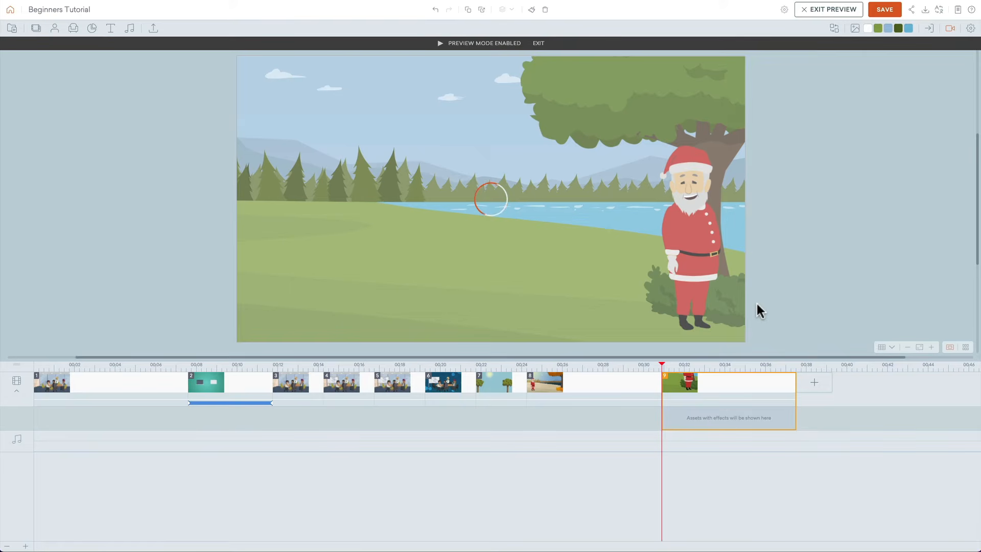
key("super+p")
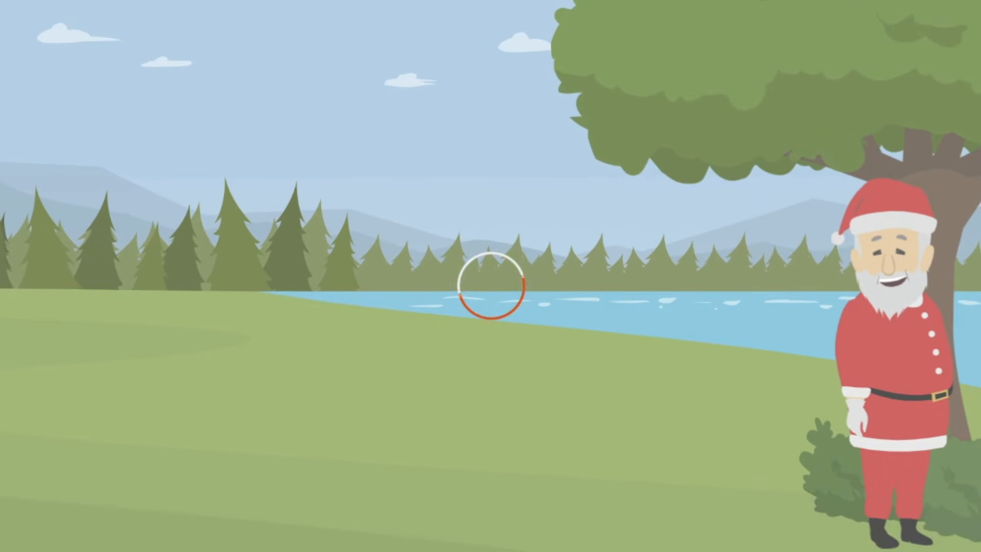
key("super+p")
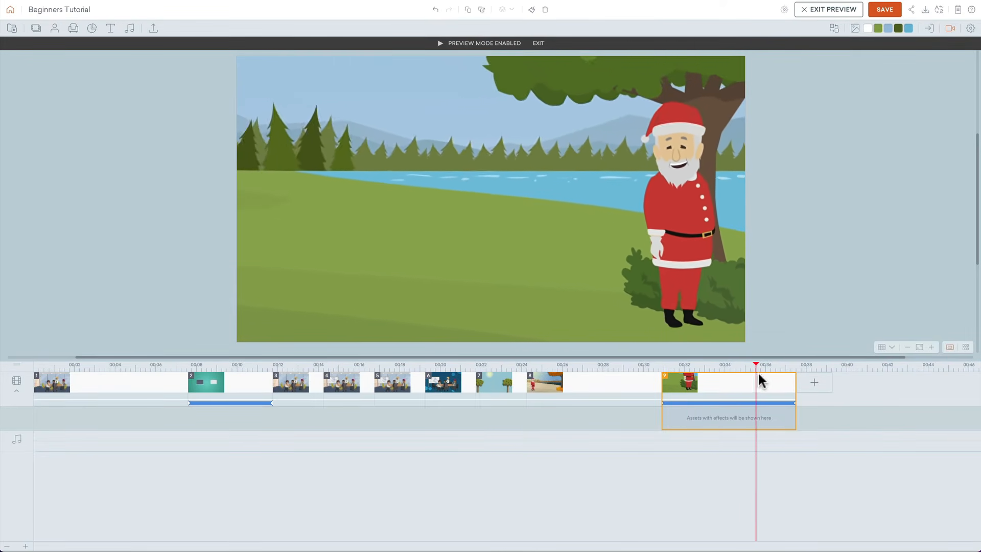
mouse_move(774, 367)
left_mouse_down()
mouse_move(666, 368)
mouse_move(794, 371)
left_mouse_up()
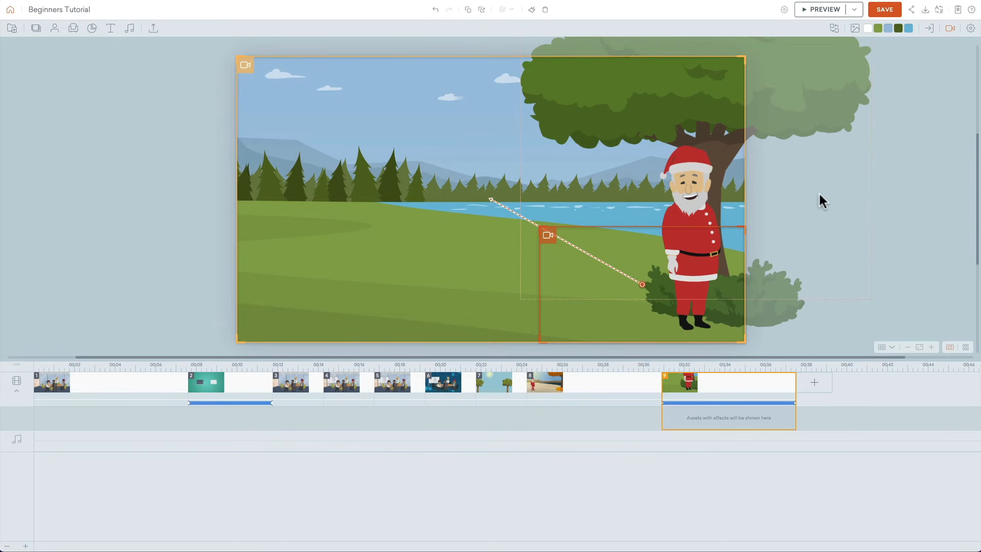
- Select scene 9's tree to look at its enter effect option, and deselect it
left_click(630, 384)
left_click(669, 382)
left_click(645, 86)
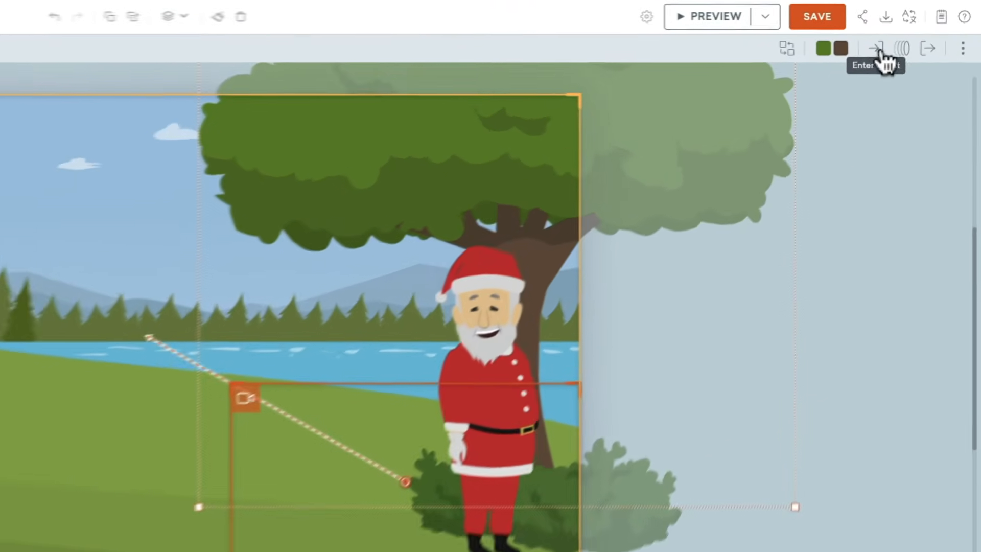
left_click(828, 225)
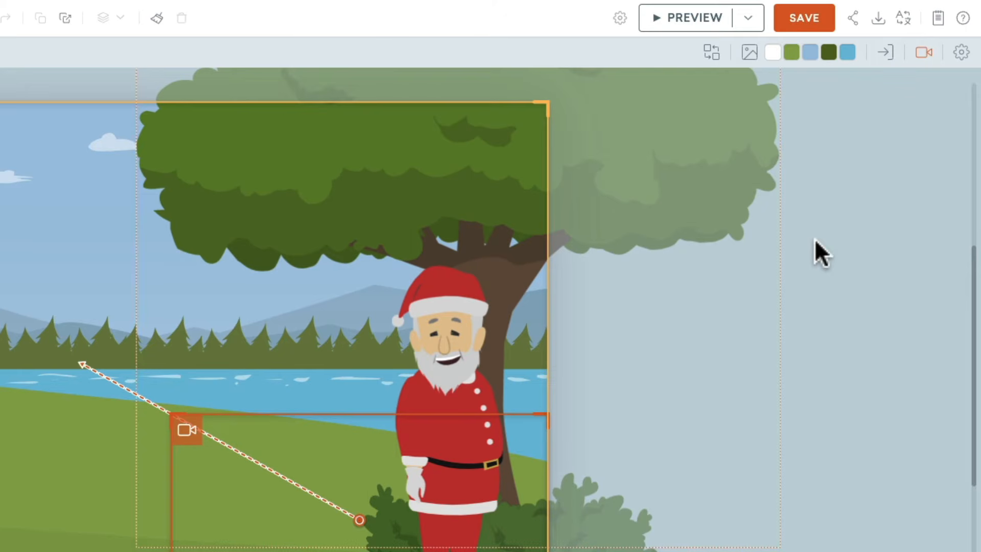
- Add a Slide - Left scene transition at the start of scene 9 and lengthen it to 1 second
left_click(891, 68)
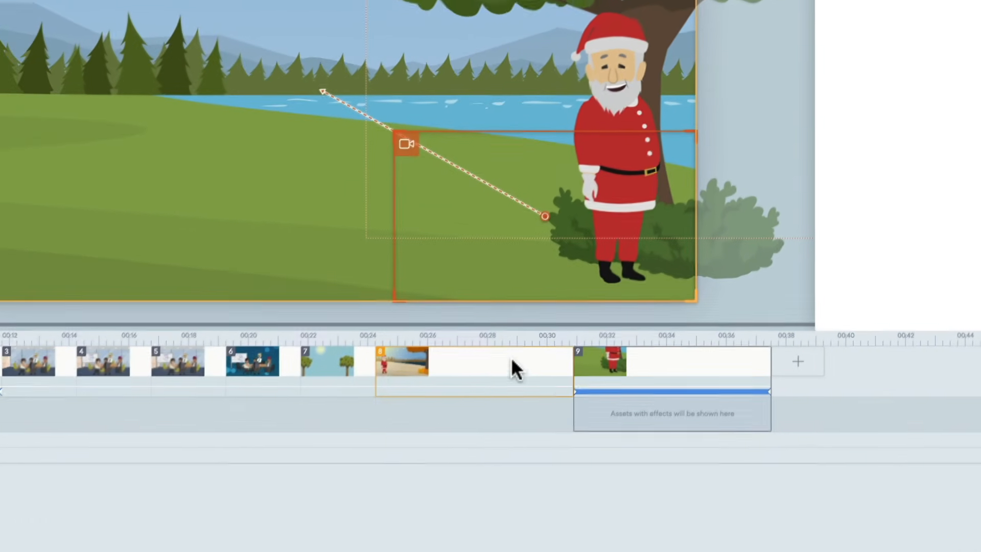
left_click(511, 357)
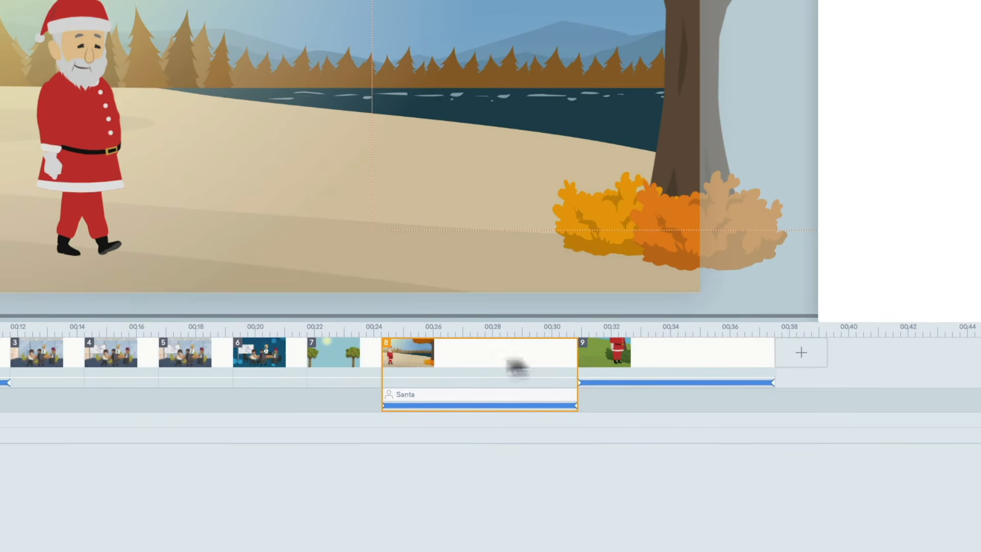
left_click(602, 346)
left_click(571, 354)
left_click(591, 350)
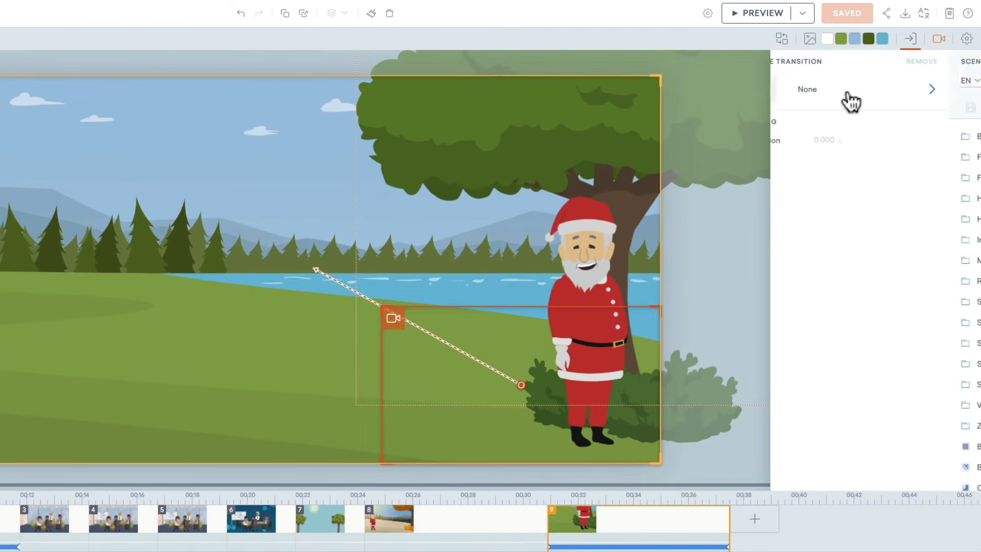
left_click(850, 90)
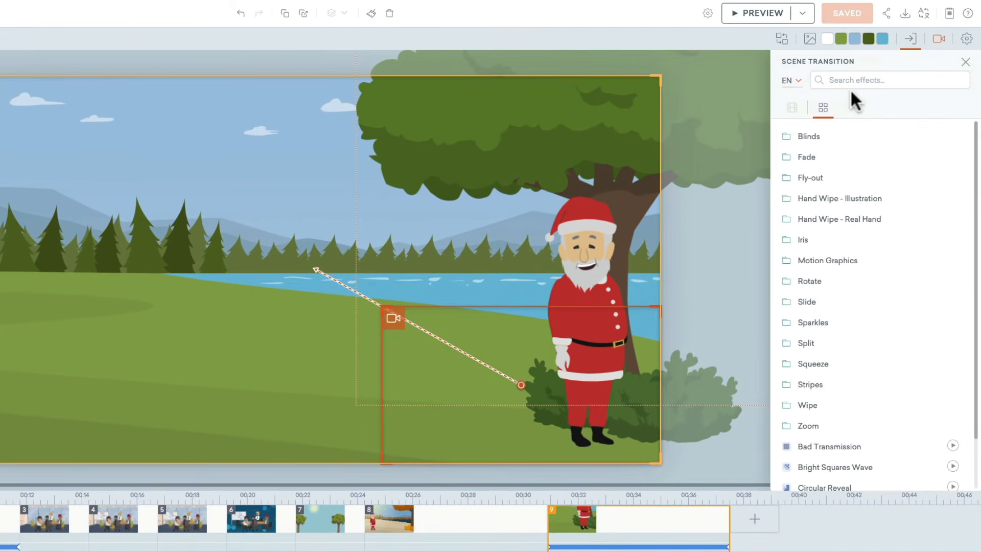
left_click(827, 304)
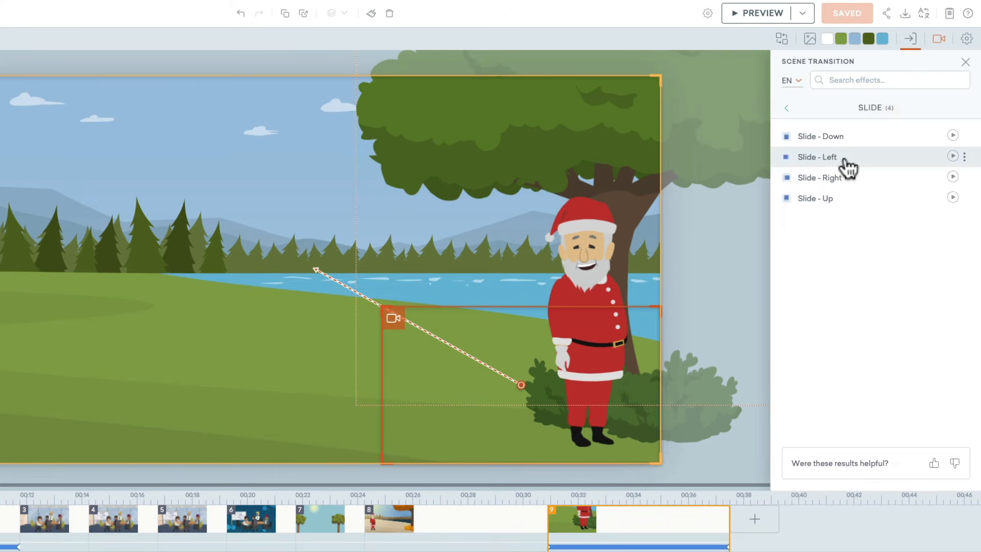
left_click(817, 157)
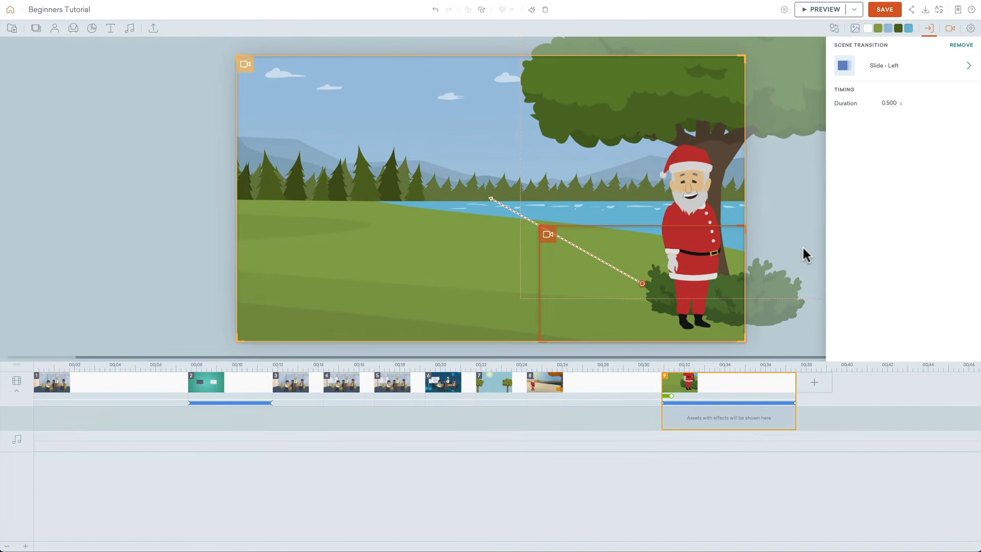
left_click(787, 249)
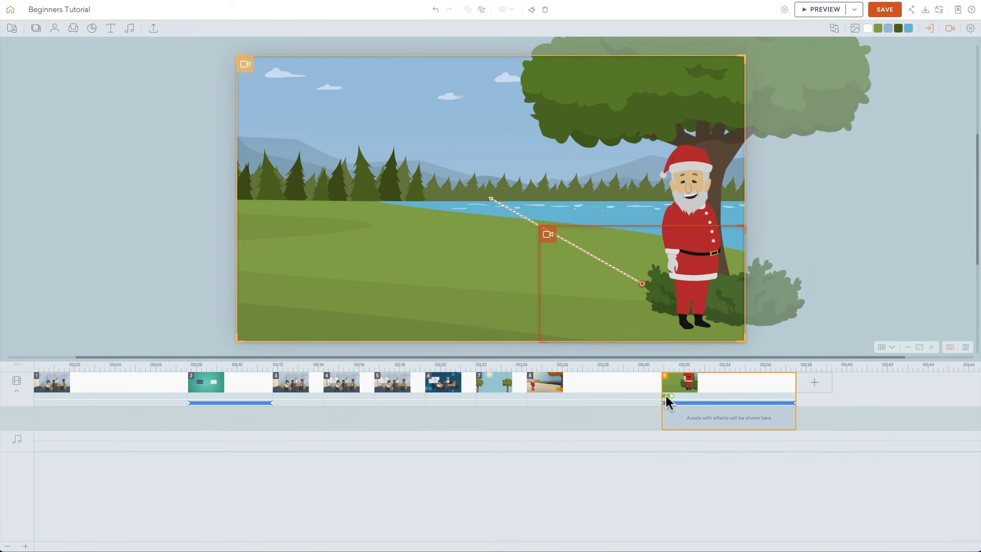
left_click_drag(669, 396, 681, 395)
- Preview the video from scene 8, replay the transition into scene 9, and return to editing scene 9
left_click(637, 383)
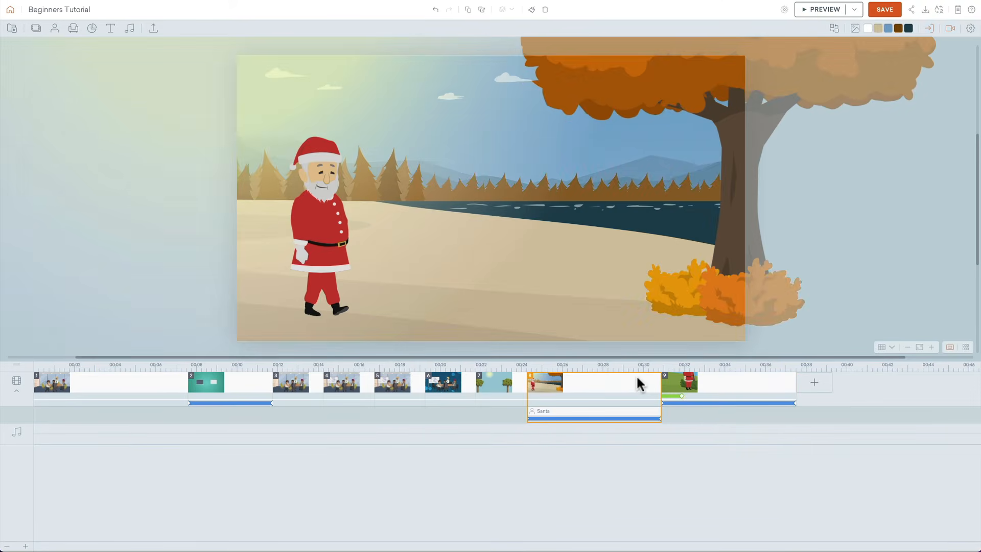
key("super+p")
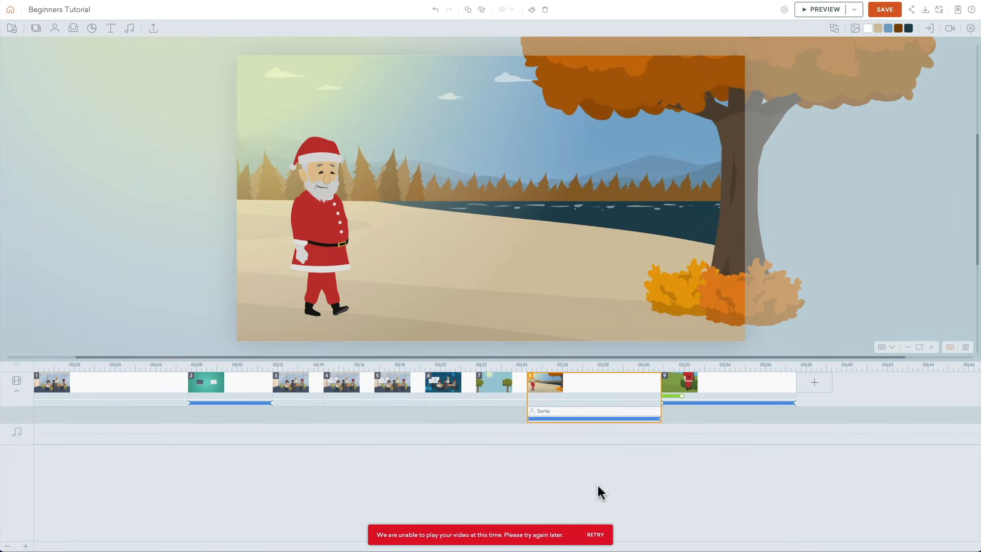
key("super+p")
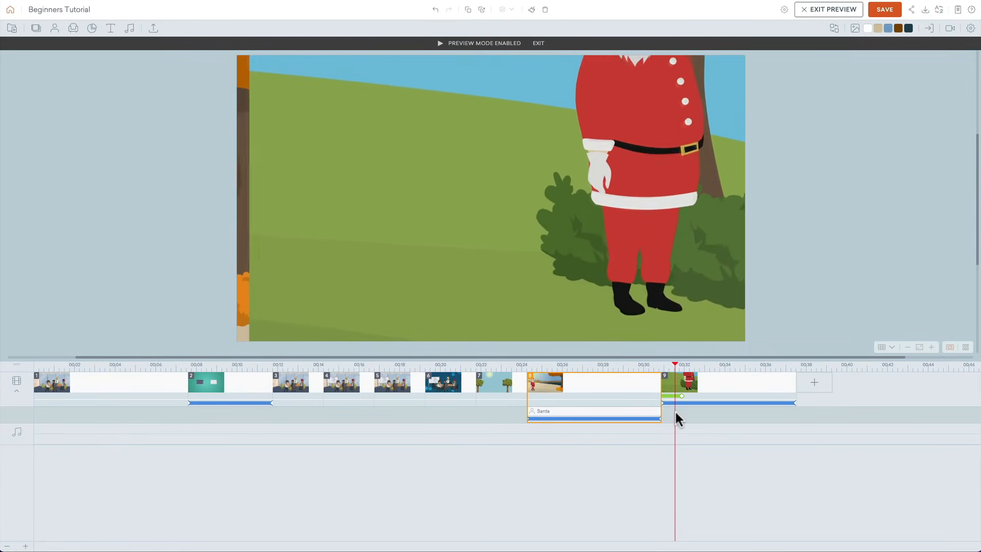
left_click(650, 365)
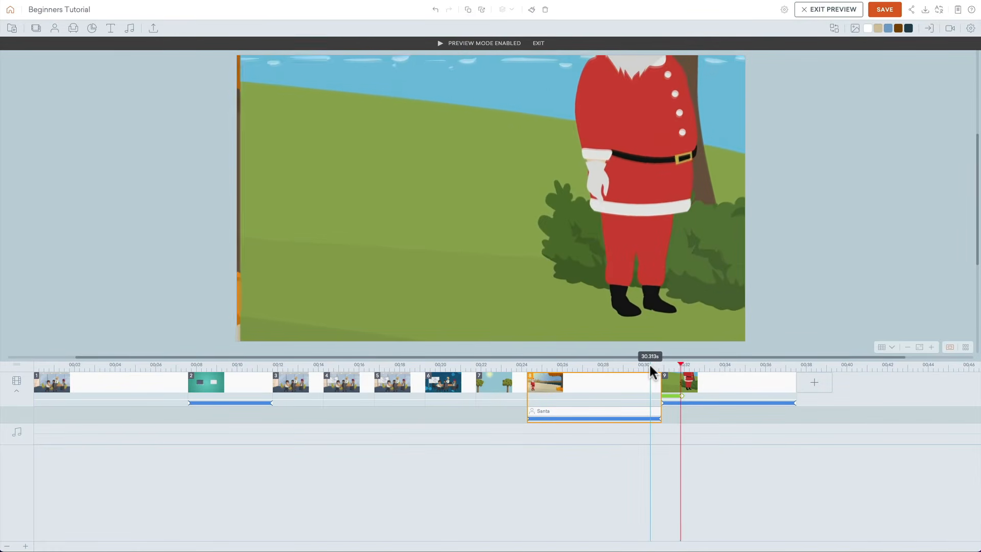
left_click(649, 362)
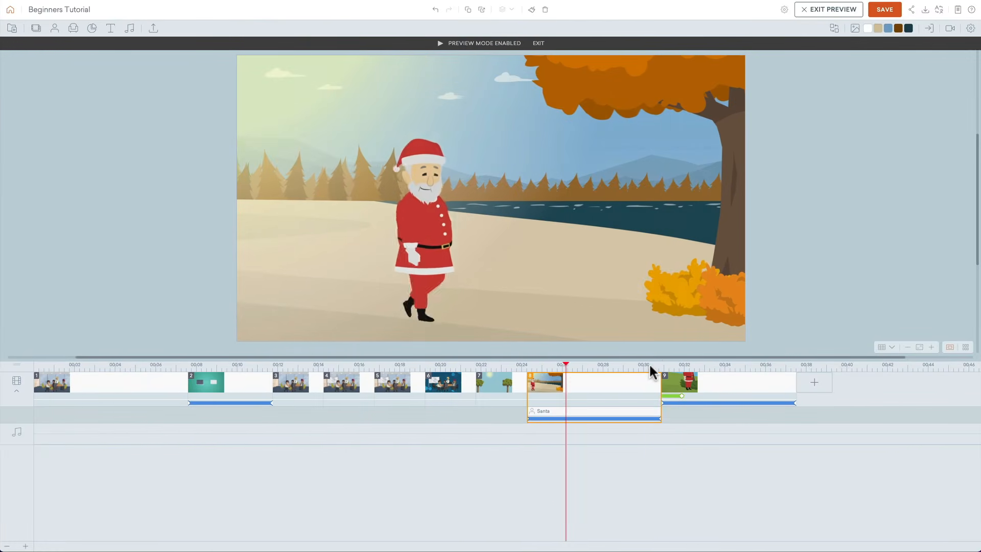
left_click(649, 363)
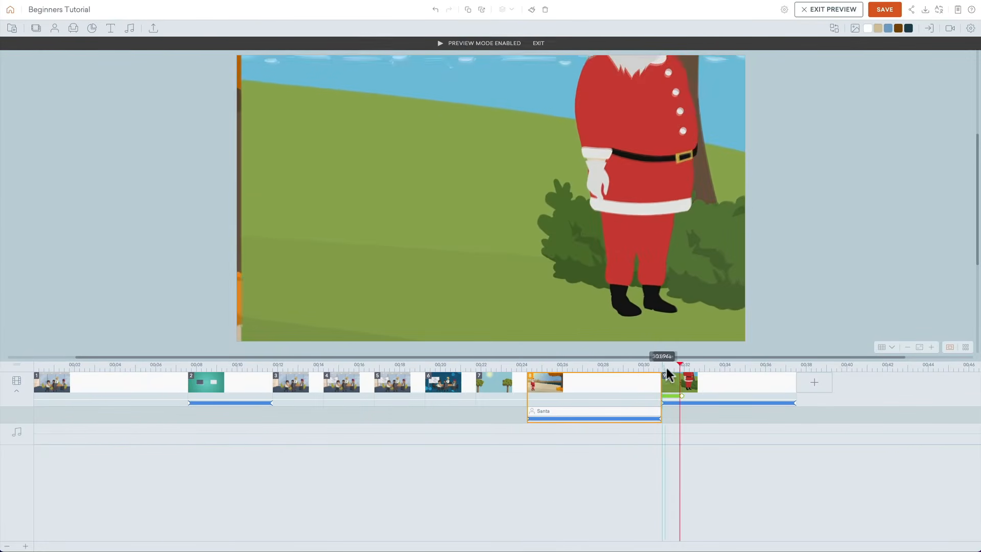
left_click(685, 378)
left_click(688, 379)
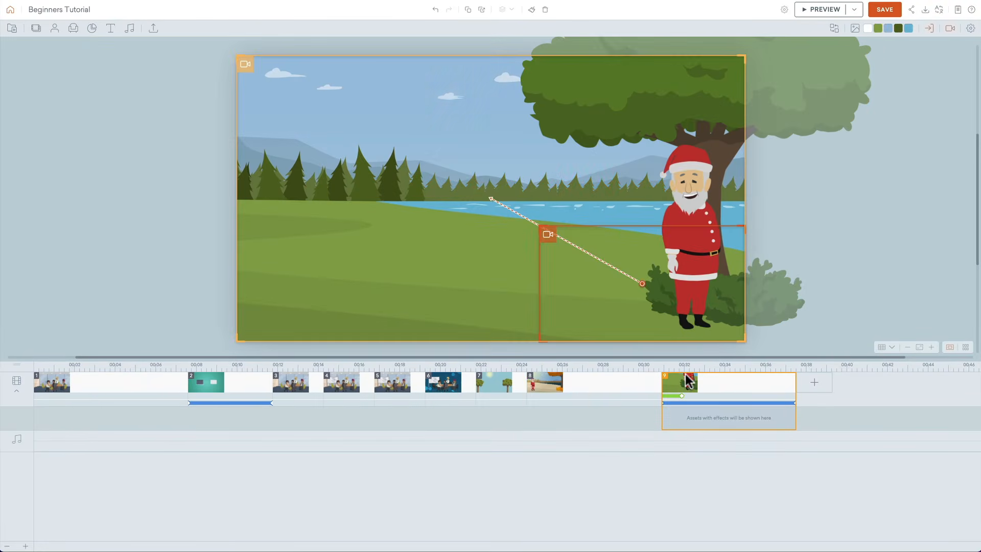
- Check scene 9's transition options and browse the library of available scene transitions without choosing another one
right_click(674, 402)
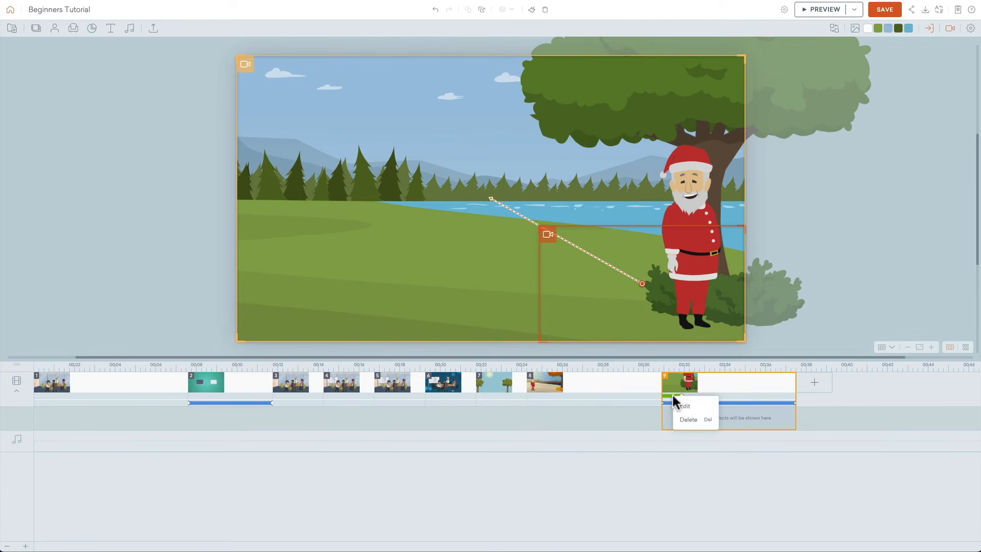
left_click(701, 422)
left_click(929, 28)
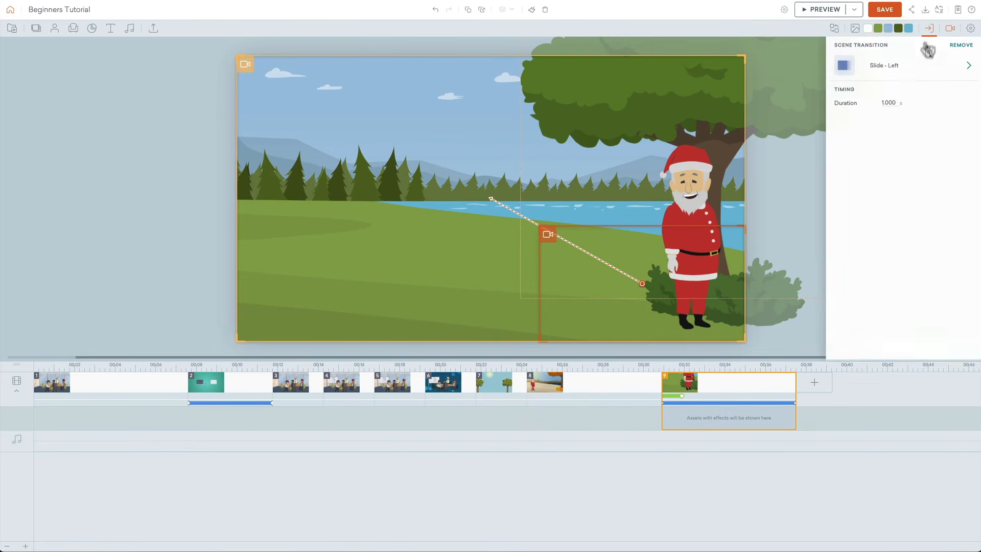
left_click(890, 67)
scroll(921, 219, "down", 1)
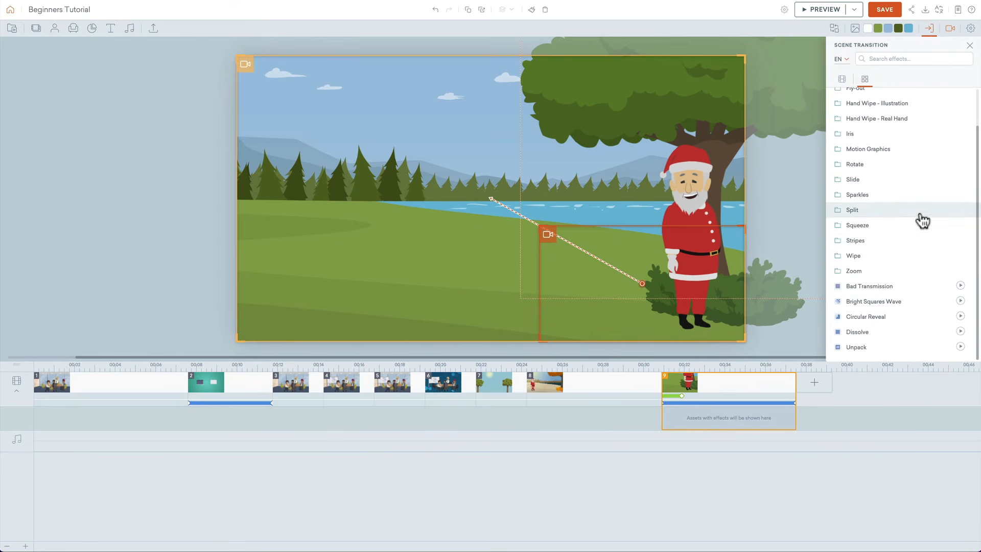
left_click(797, 184)
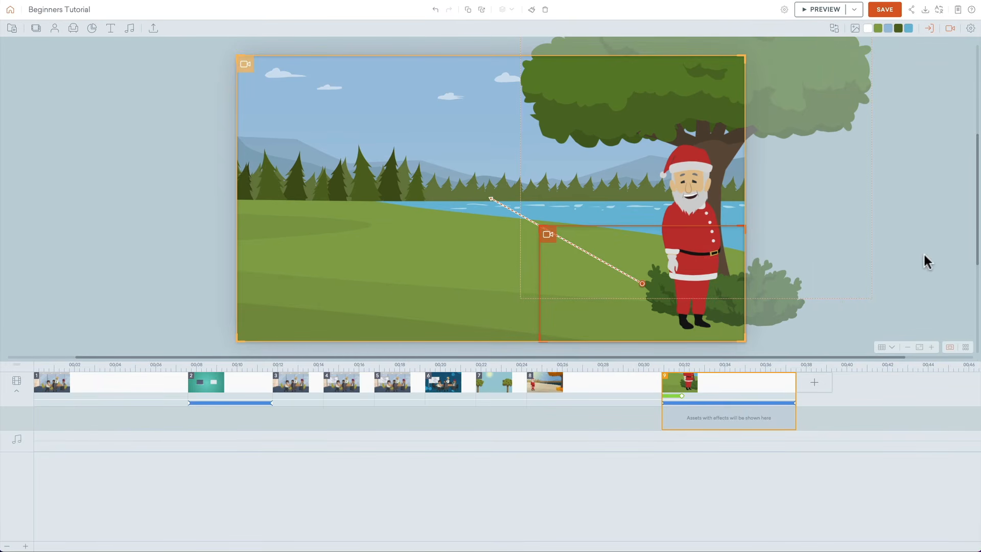
left_click(498, 390)
left_click(574, 385)
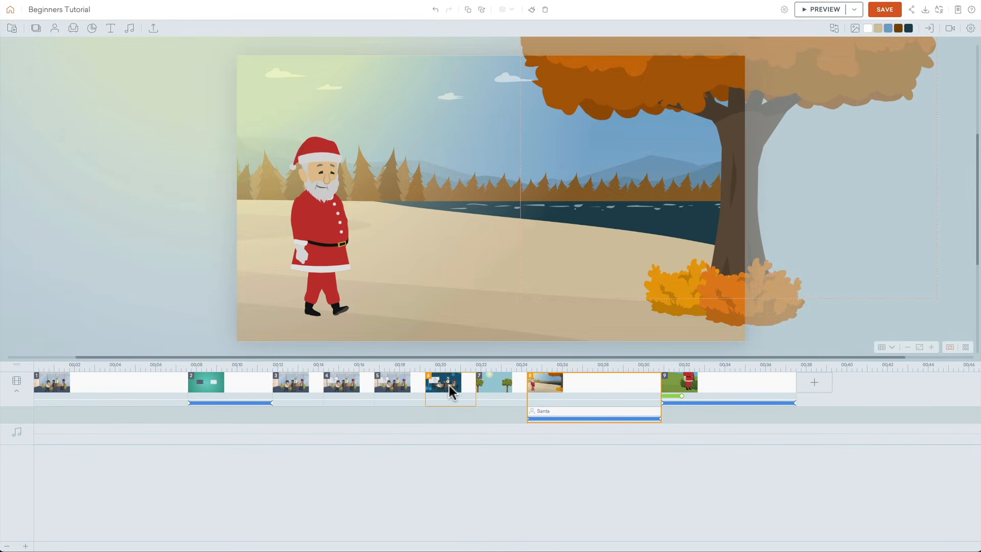
left_click(449, 385)
left_click(712, 389)
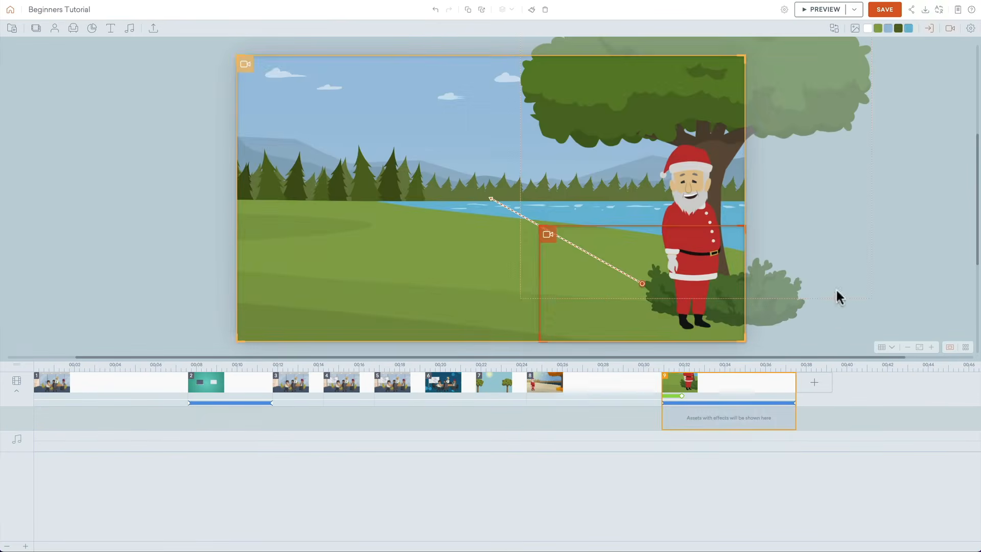